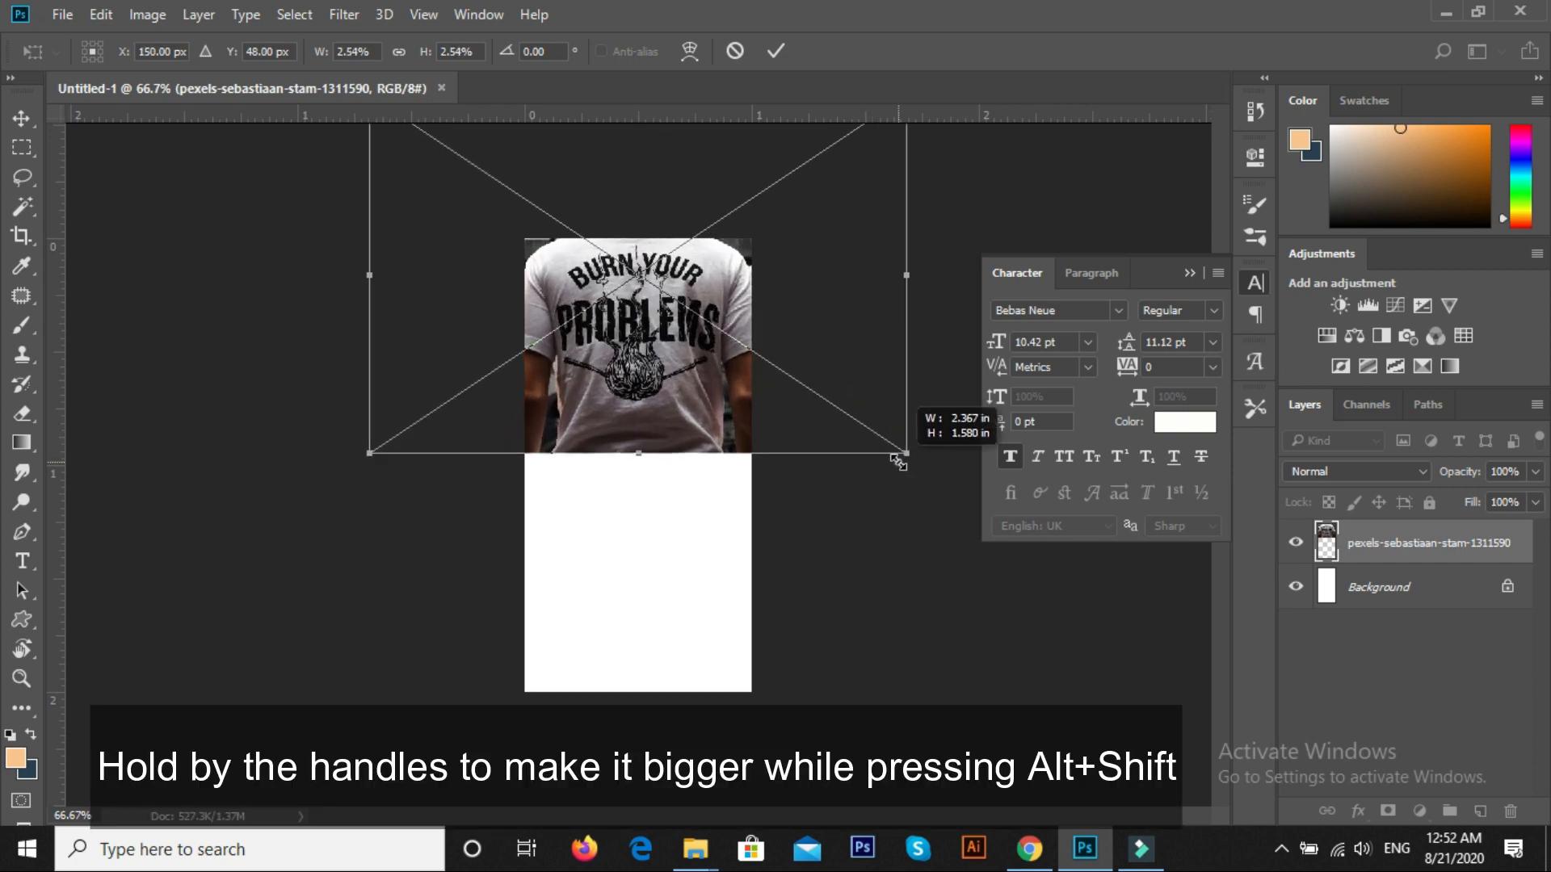
# Step: Commit the enlarged T-shirt photo across the upper part of the canvas
pyautogui.click(664, 416)
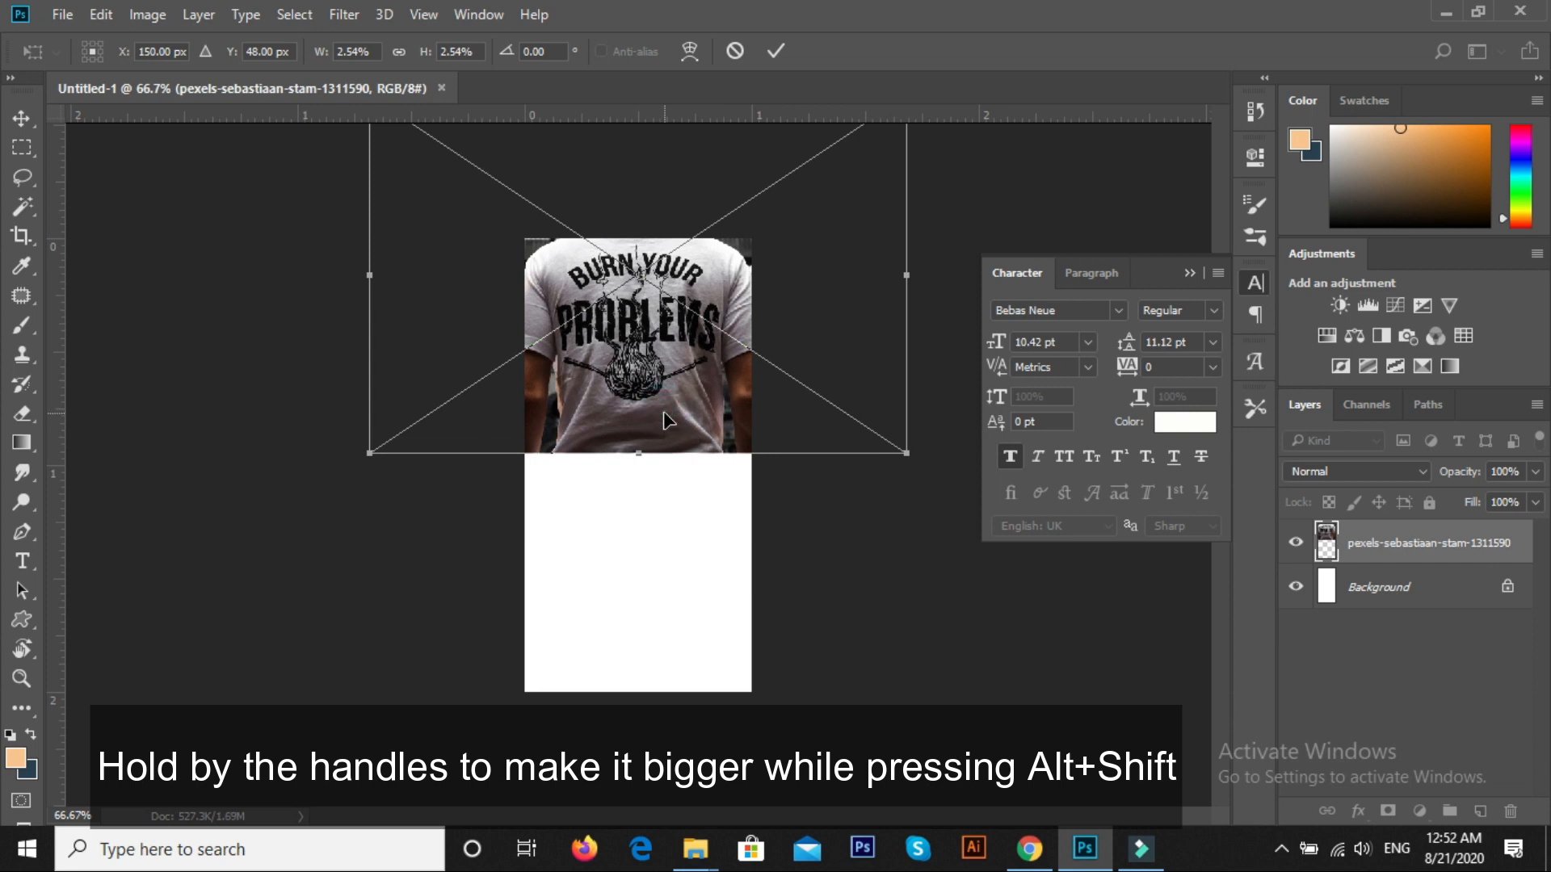
pyautogui.press('Return')
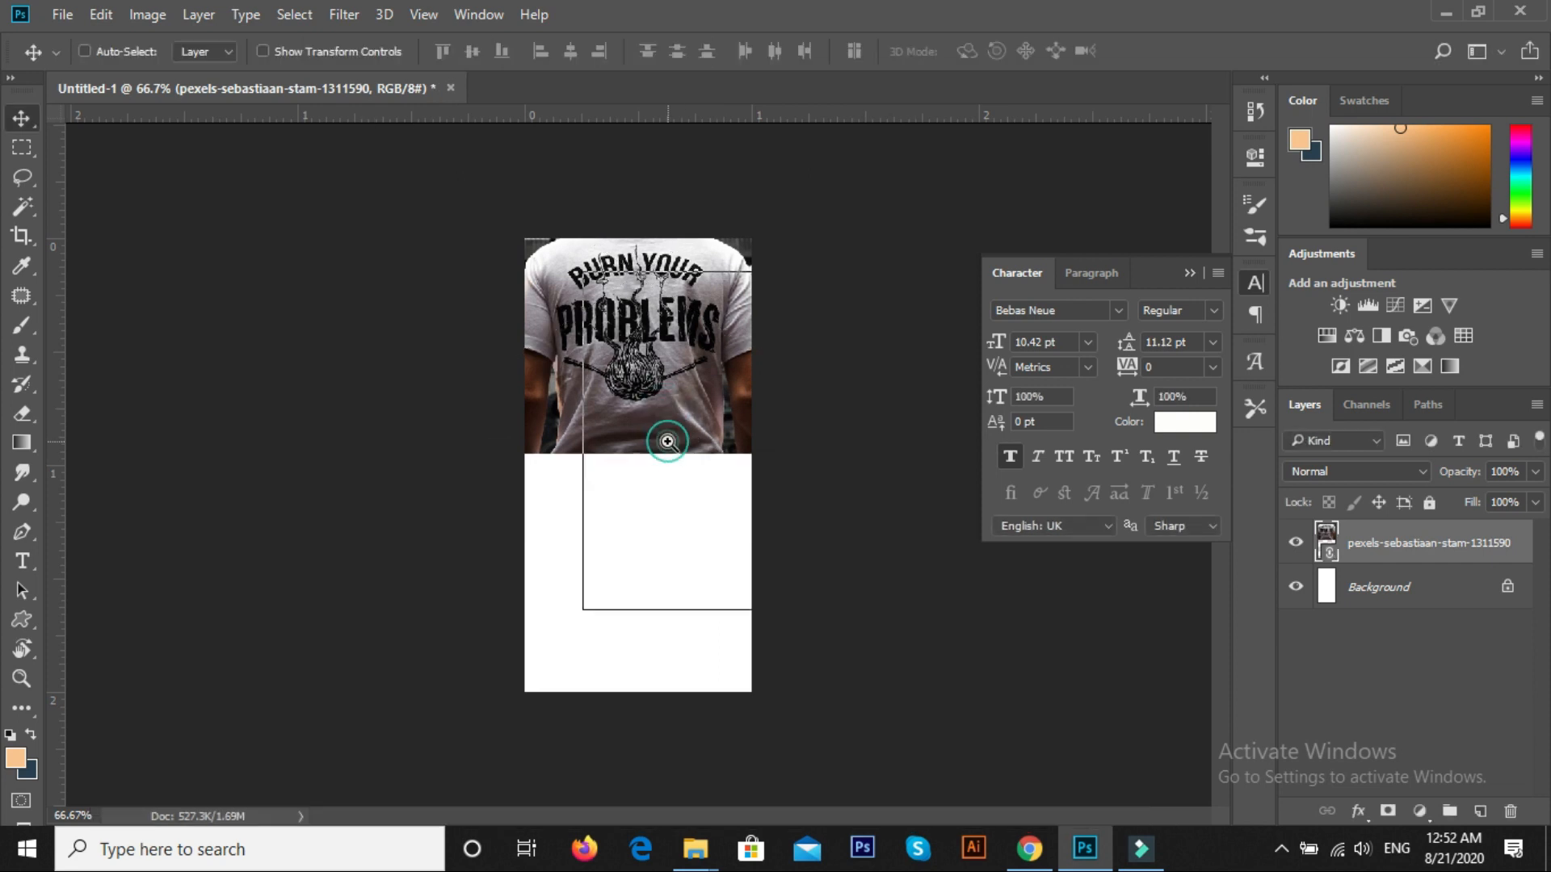
# Step: Draw a 299 × 349 px rectangle over the canvas area below the shirt print and fill it with light peach
pyautogui.hotkey('ctrl', '+')
pyautogui.rightClick(21, 619)
pyautogui.click(126, 620)
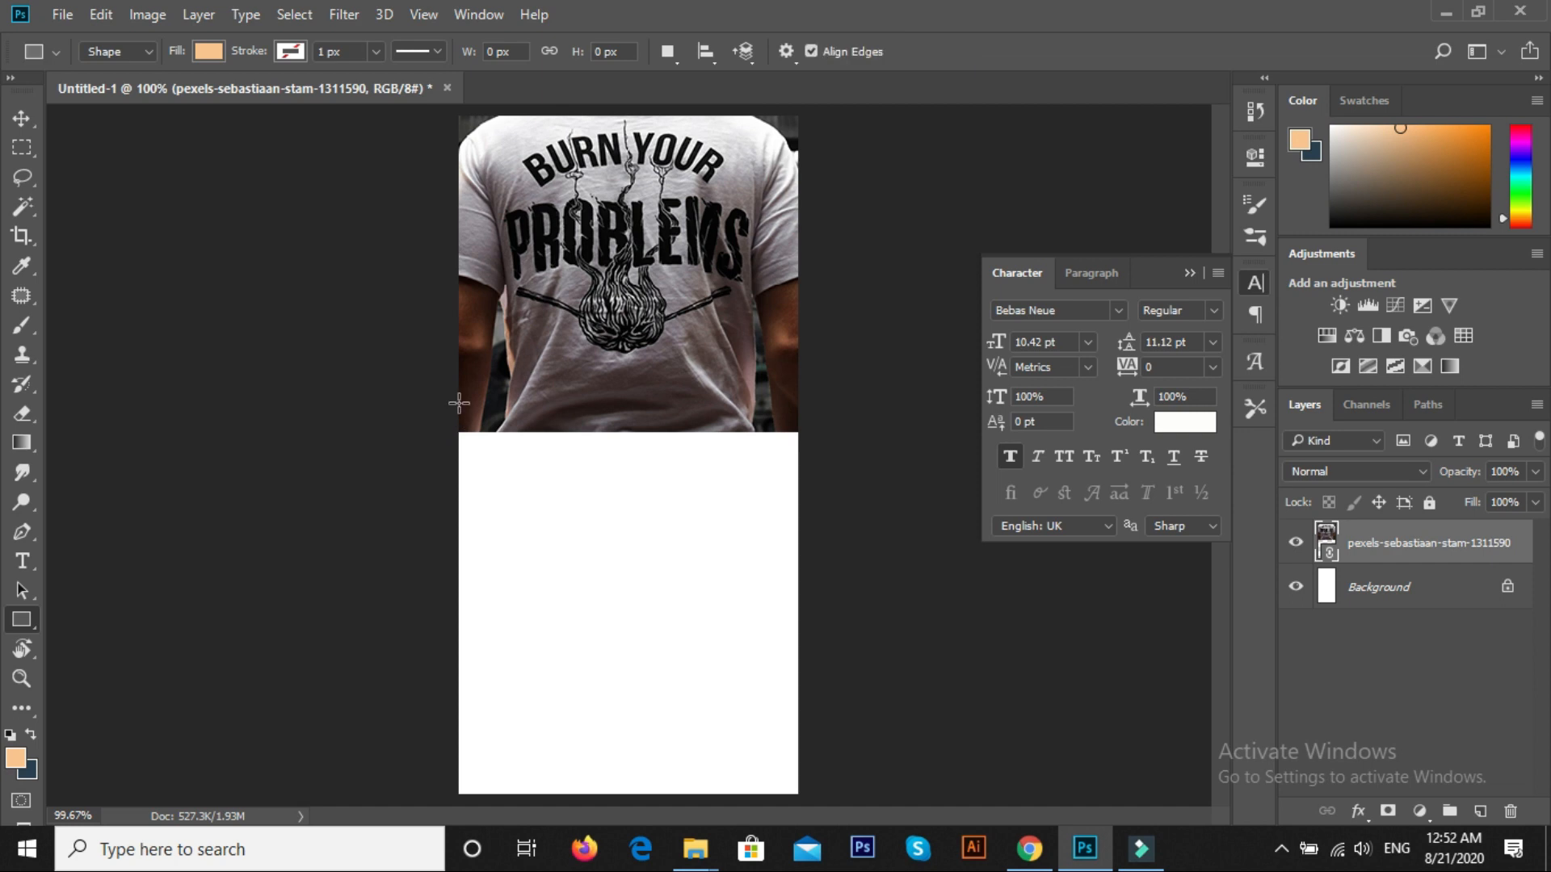
pyautogui.moveTo(459, 401); pyautogui.dragTo(794, 791)
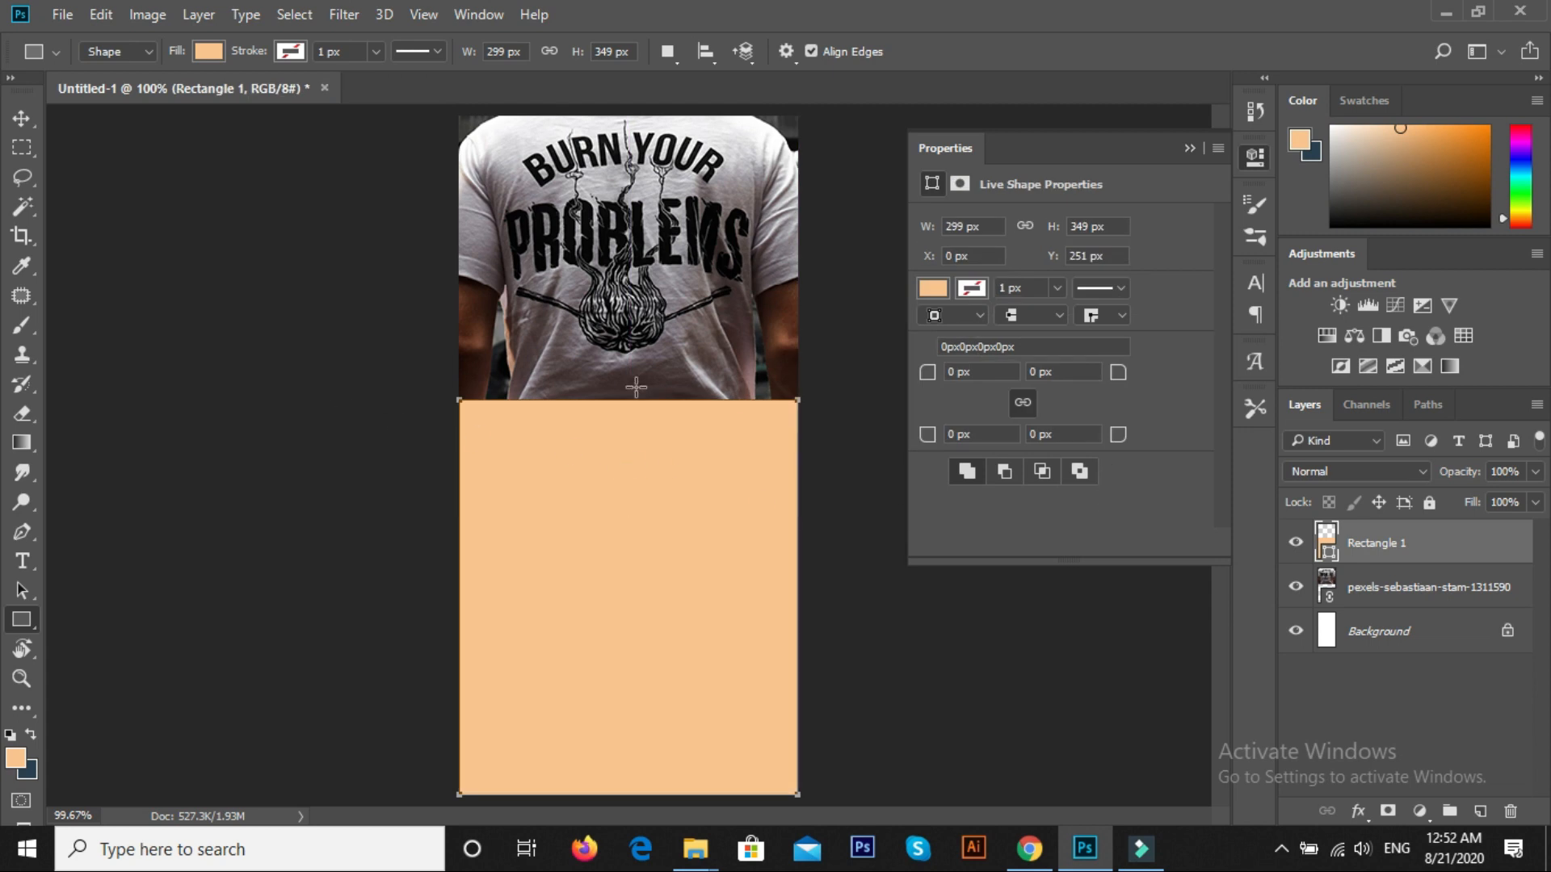
pyautogui.click(934, 288)
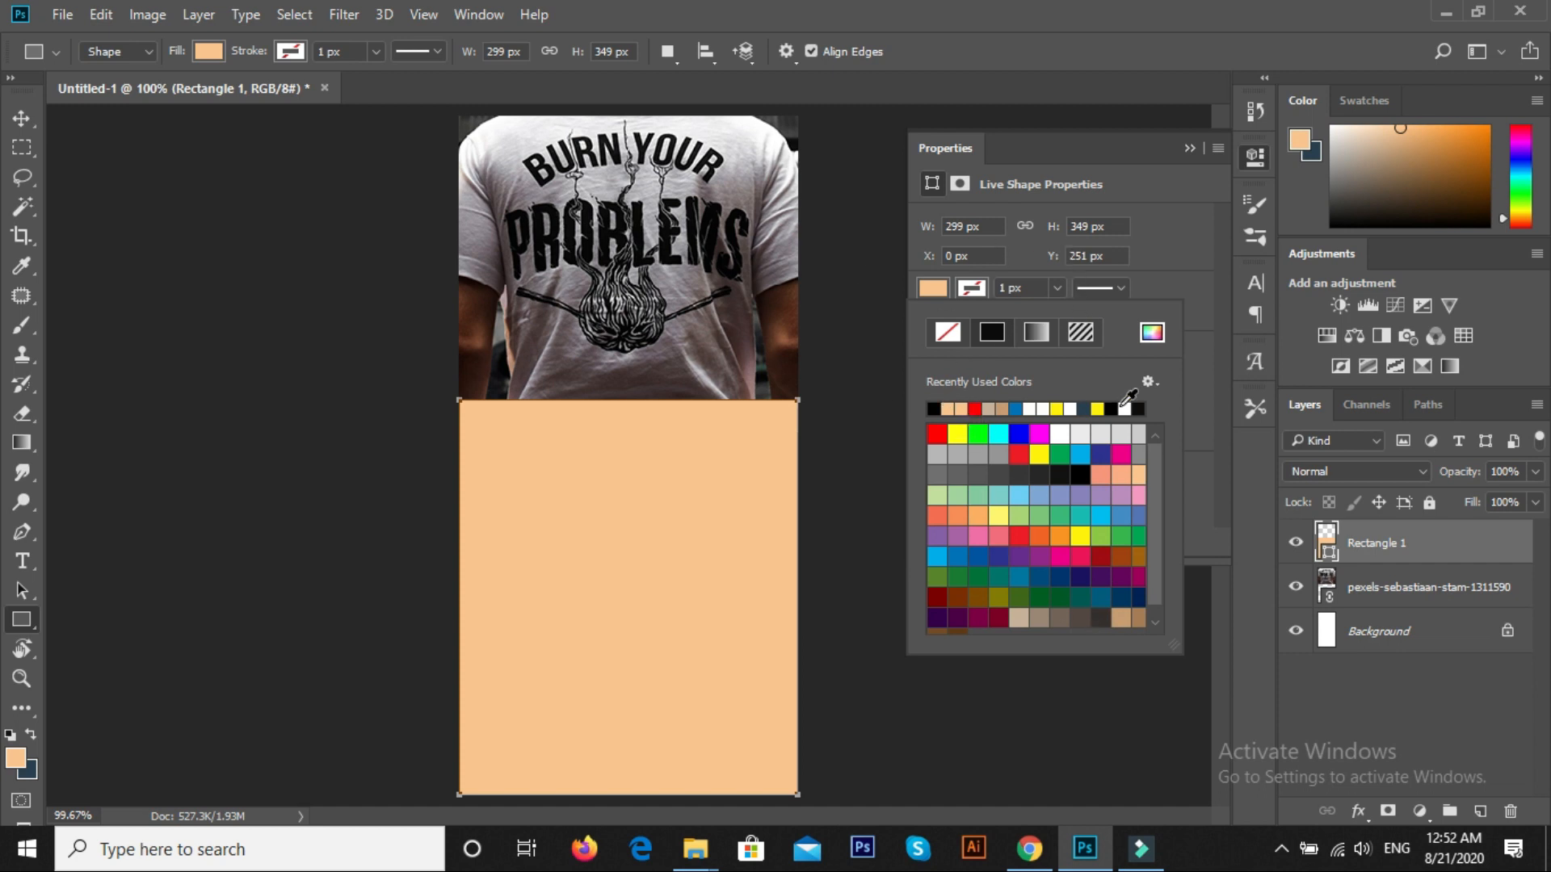
pyautogui.click(934, 288)
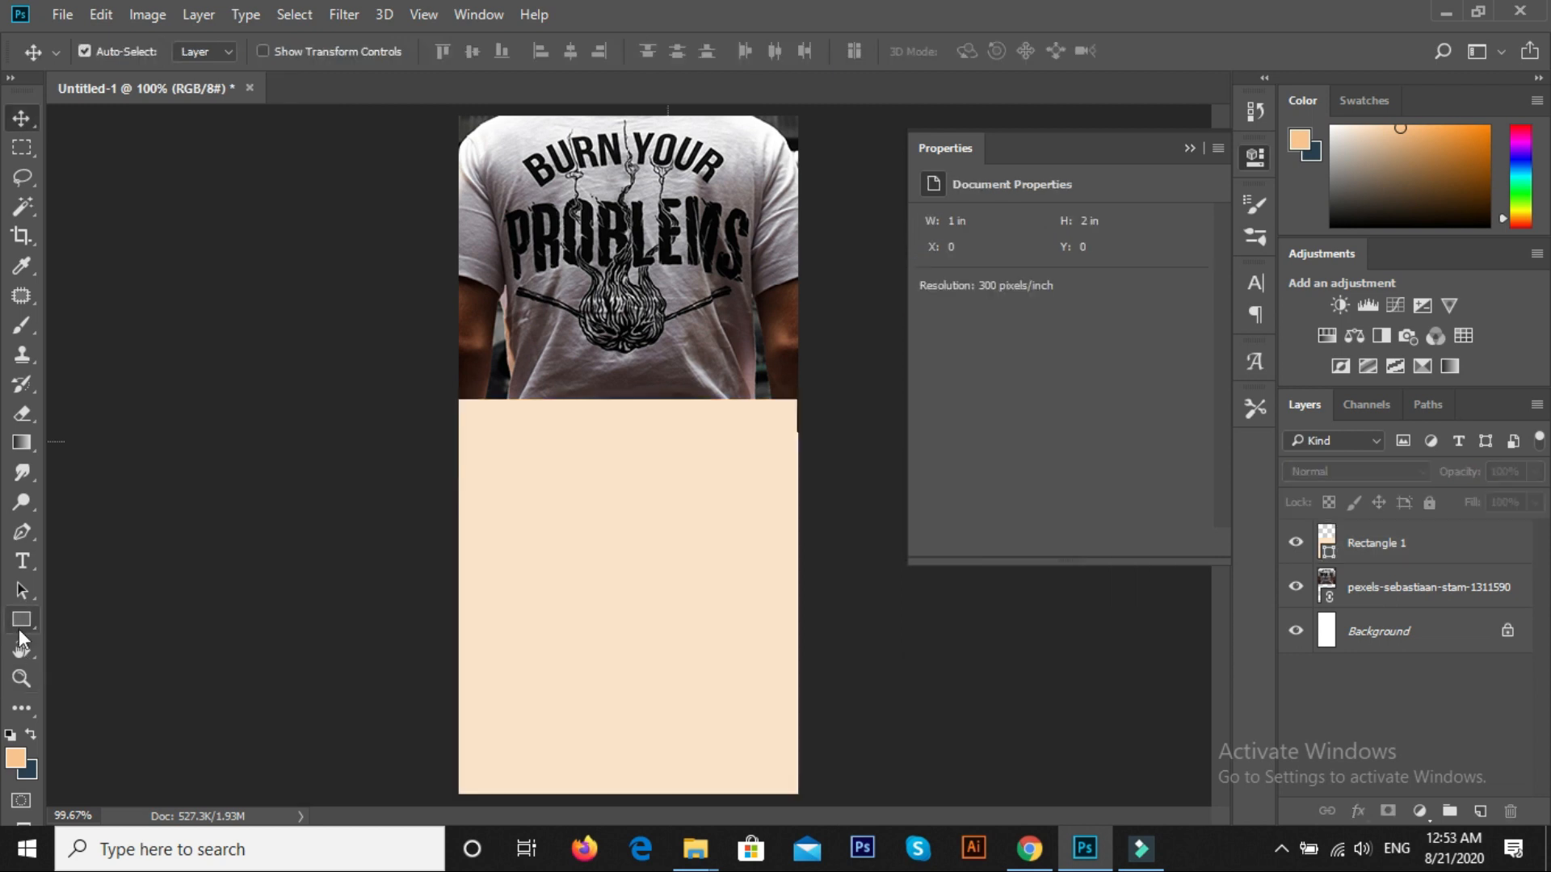
# Step: Draw a 152 × 61 px rounded rectangle with 10 px corners over the photo's lower edge and fill it with red
pyautogui.rightClick(21, 622)
pyautogui.click(107, 640)
pyautogui.moveTo(542, 351); pyautogui.dragTo(713, 420)
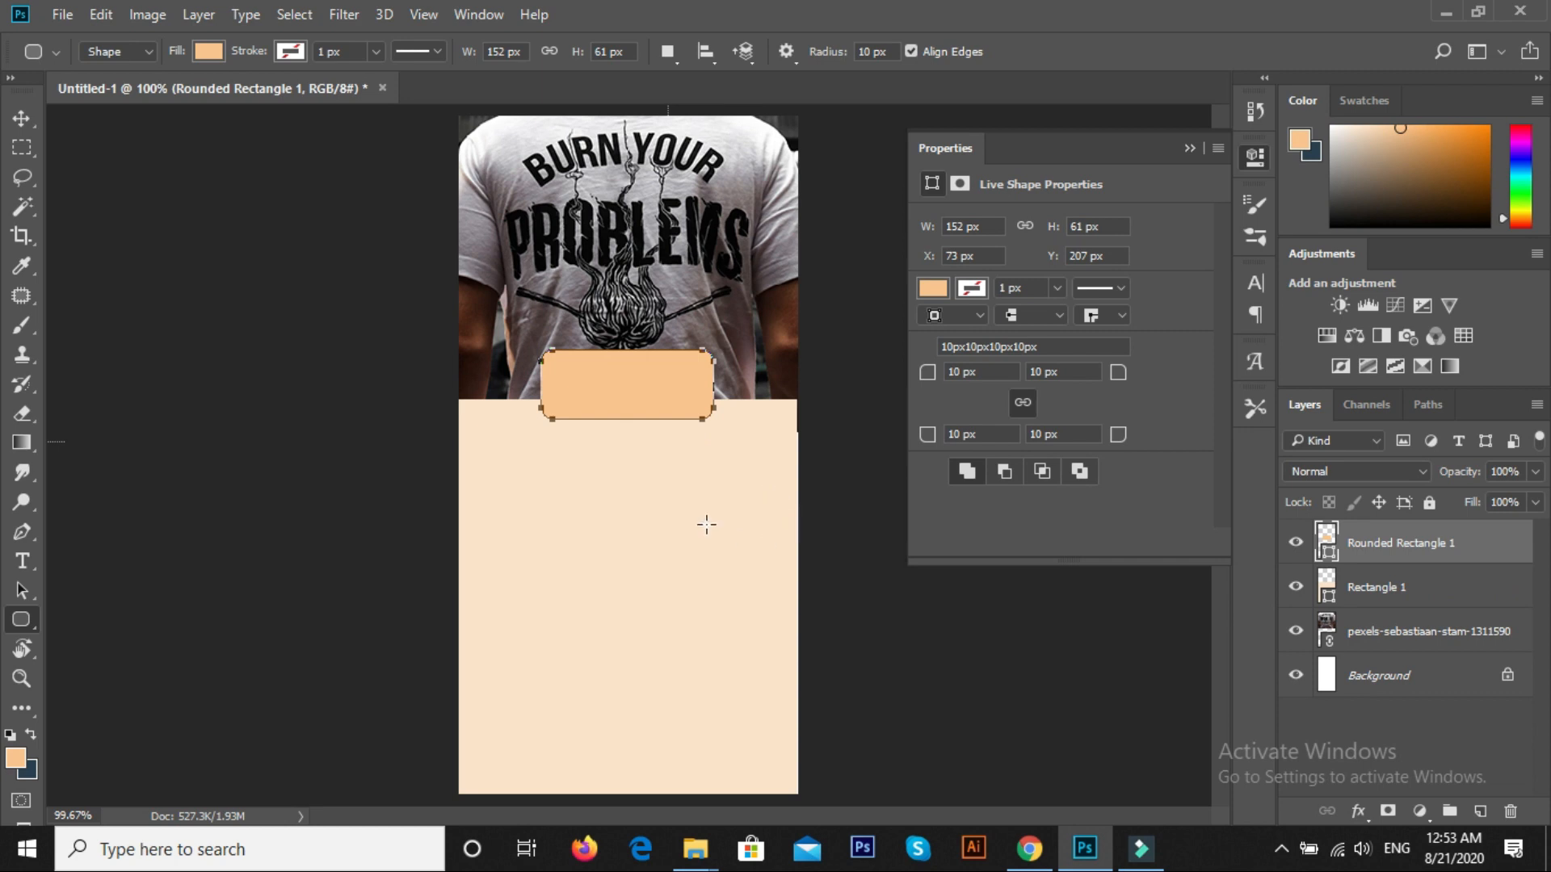
pyautogui.click(933, 288)
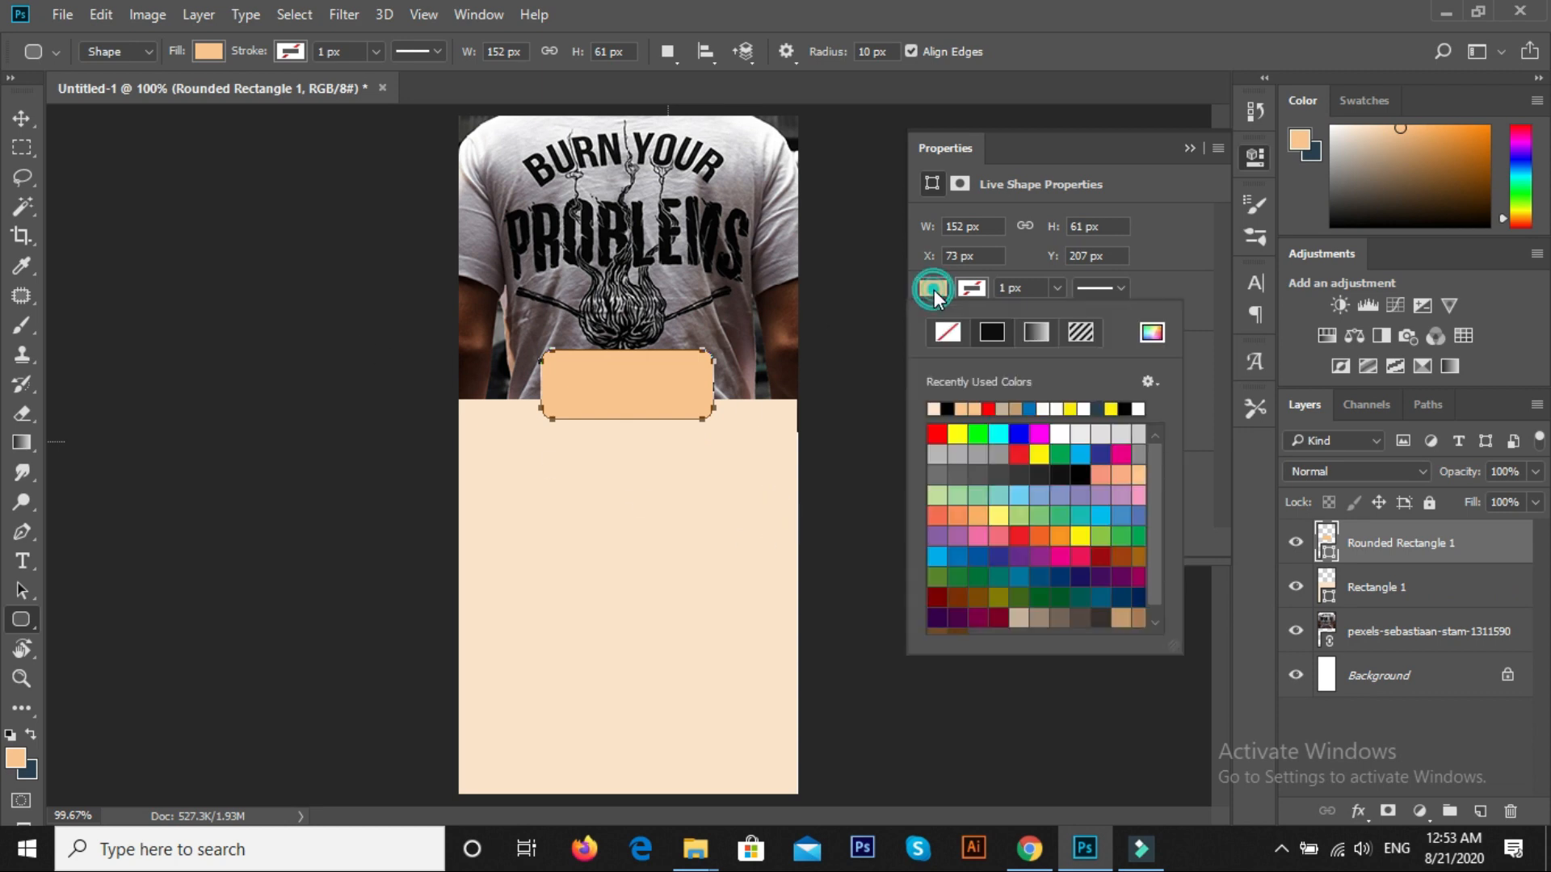
pyautogui.click(990, 408)
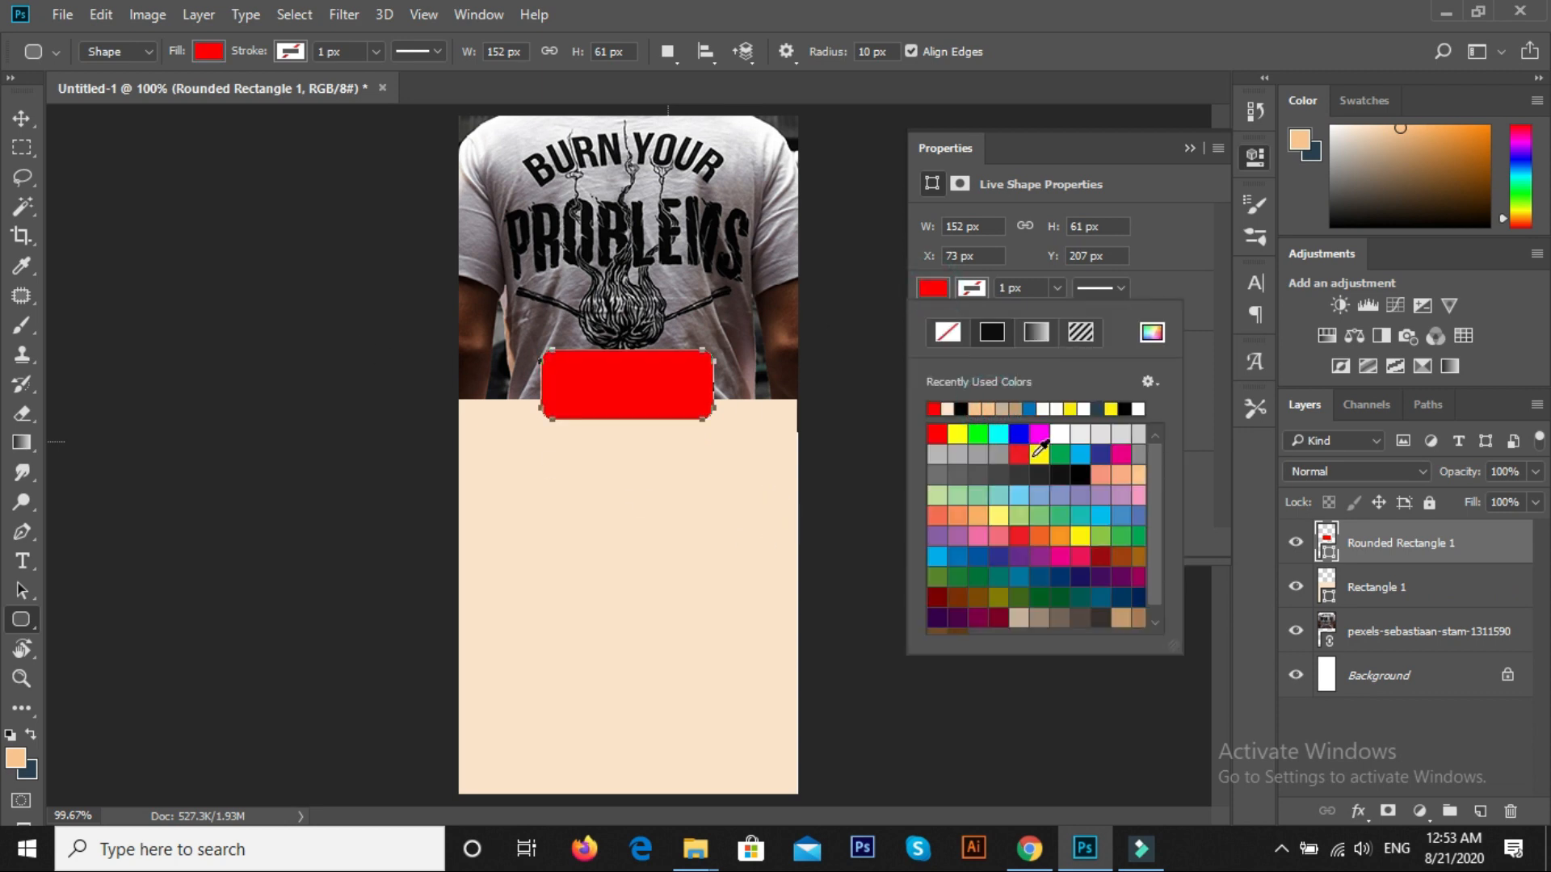
# Step: Nudge the red rounded rectangle down to Y 219 px so it straddles the edge between photo and peach area
pyautogui.click(22, 118)
pyautogui.moveTo(616, 351); pyautogui.dragTo(617, 353)
pyautogui.press('Down')
pyautogui.press('Down')
pyautogui.press('Down')
pyautogui.press('Down')
pyautogui.press('Down')
pyautogui.press('Down')
pyautogui.press('Down')
pyautogui.press('Down')
pyautogui.press('Down')
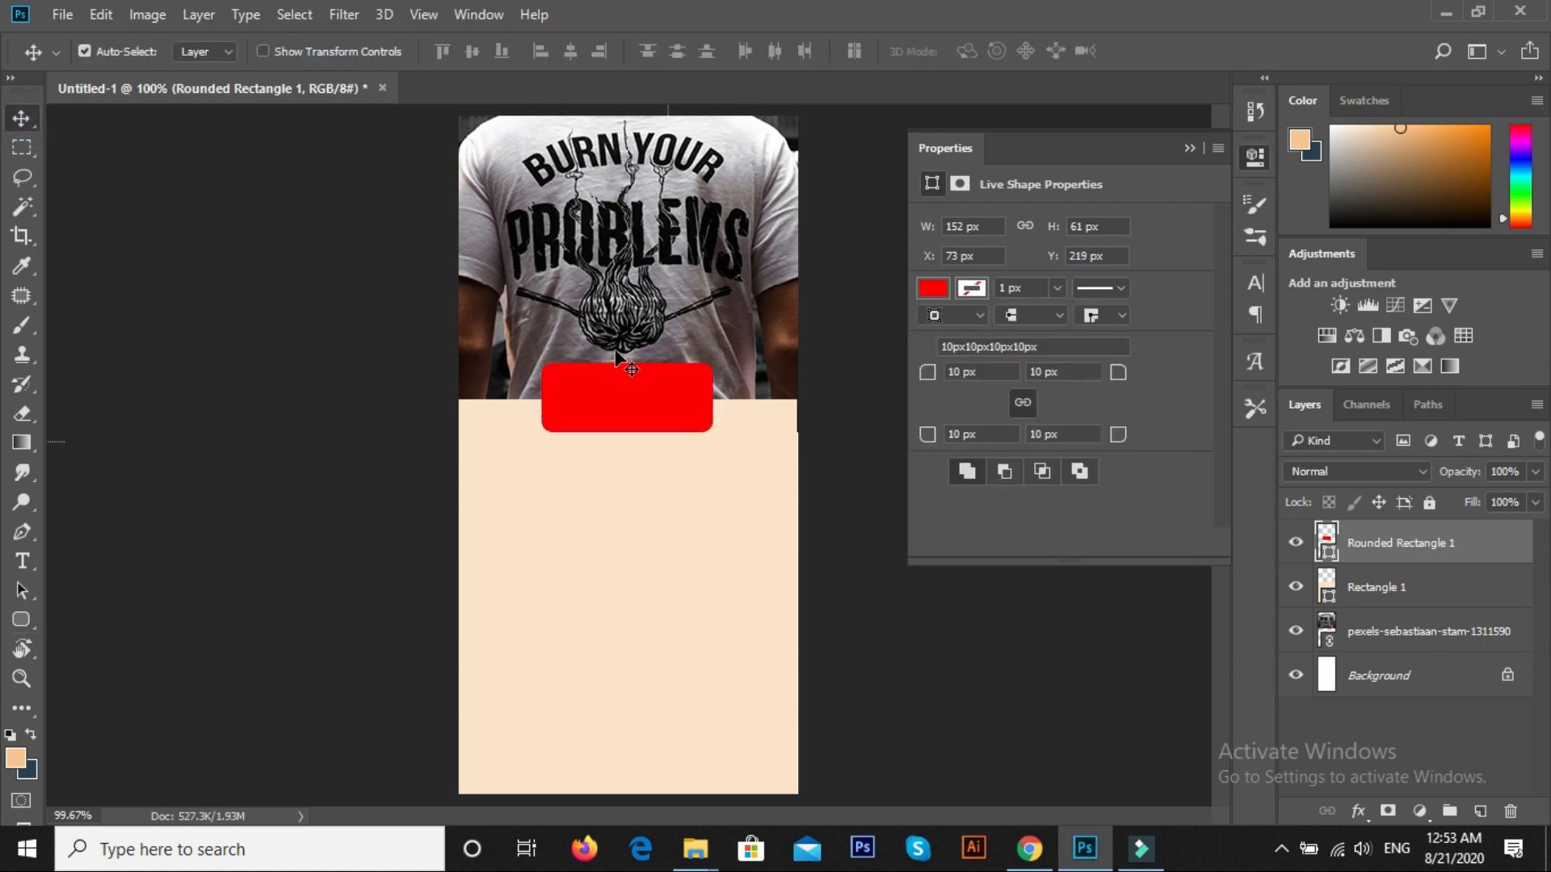
pyautogui.click(620, 541)
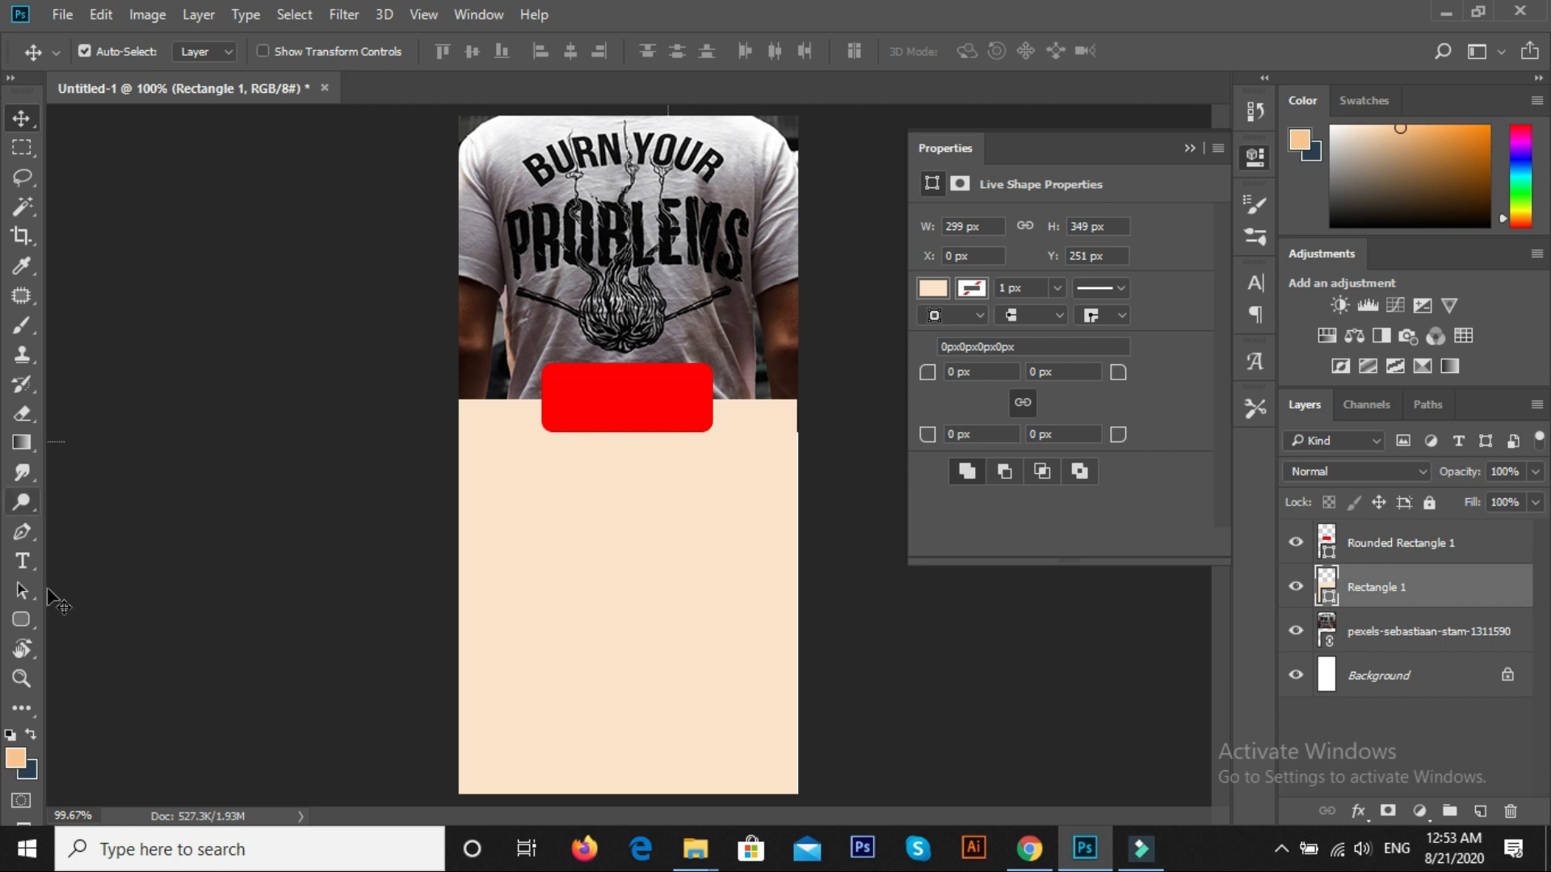
pyautogui.click(23, 562)
pyautogui.click(556, 600)
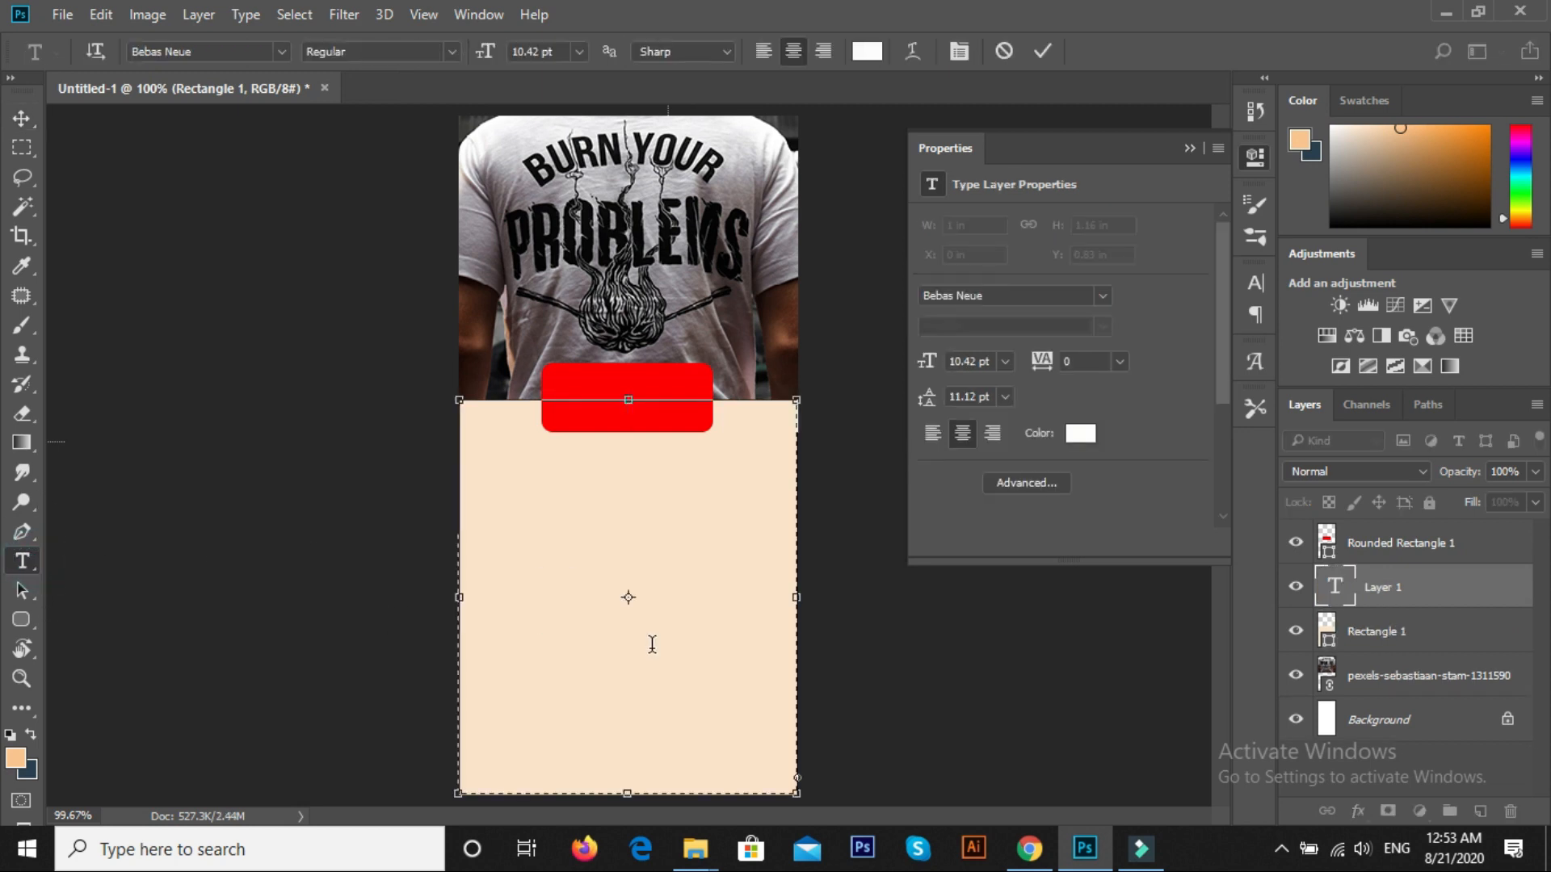
pyautogui.click(22, 118)
pyautogui.click(263, 370)
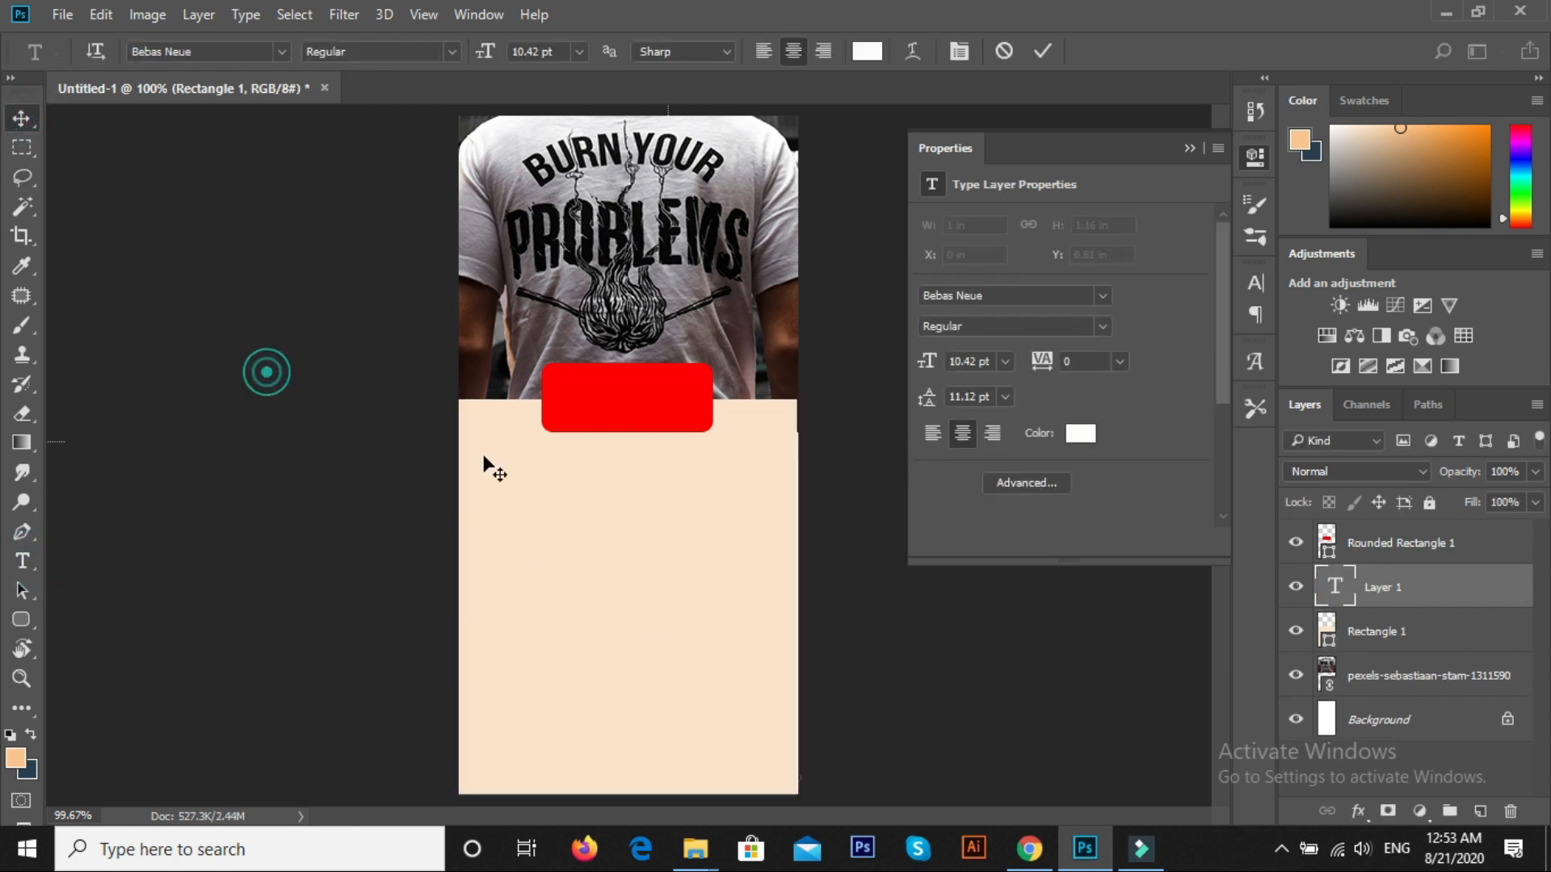
pyautogui.rightClick(1377, 589)
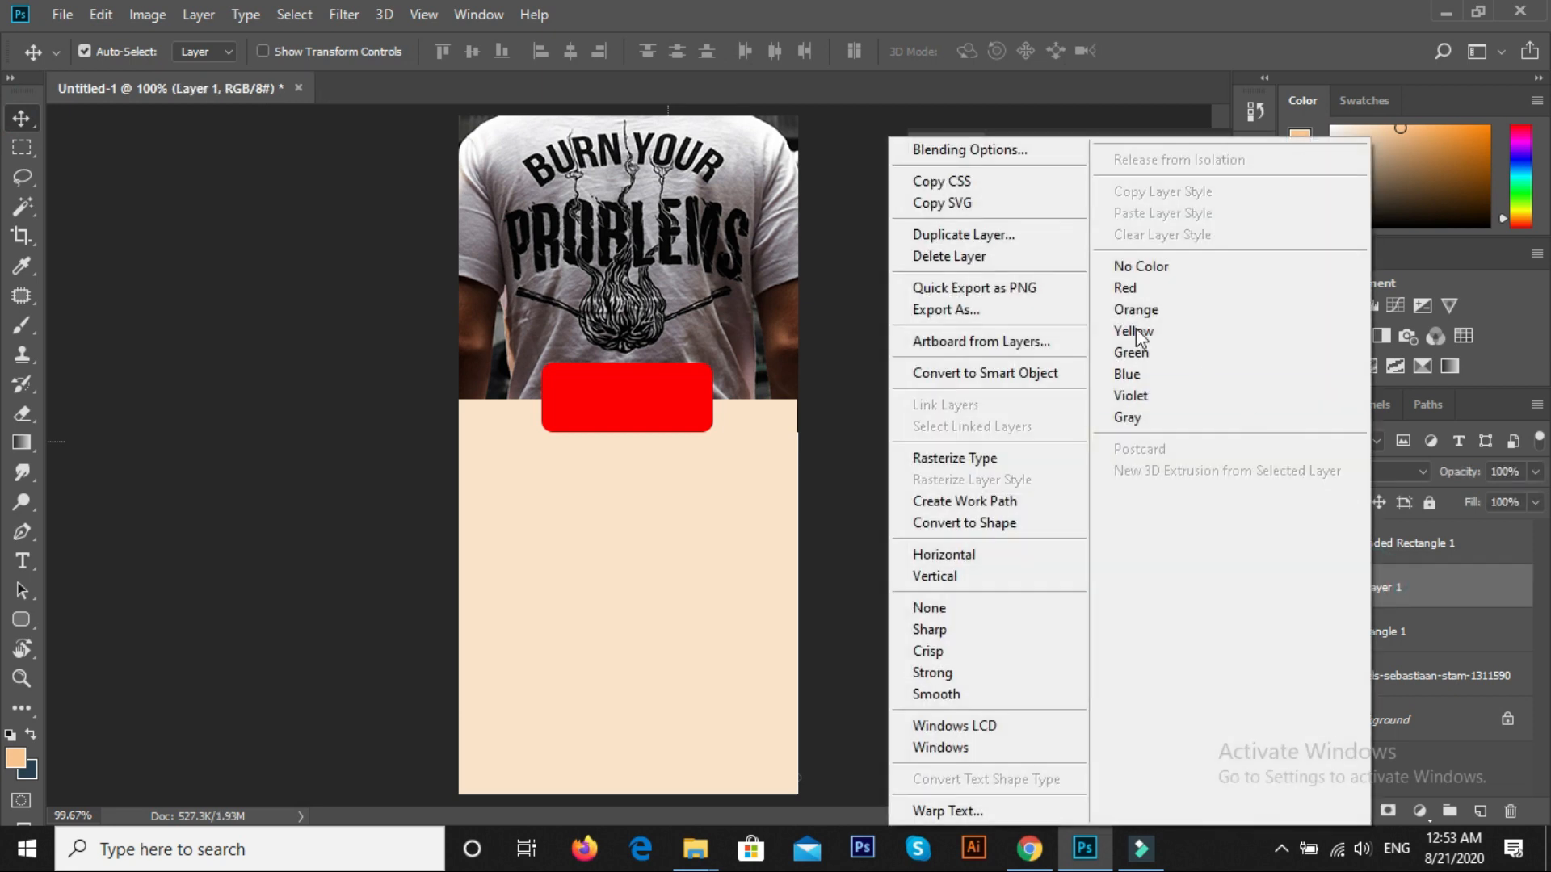
pyautogui.click(1001, 270)
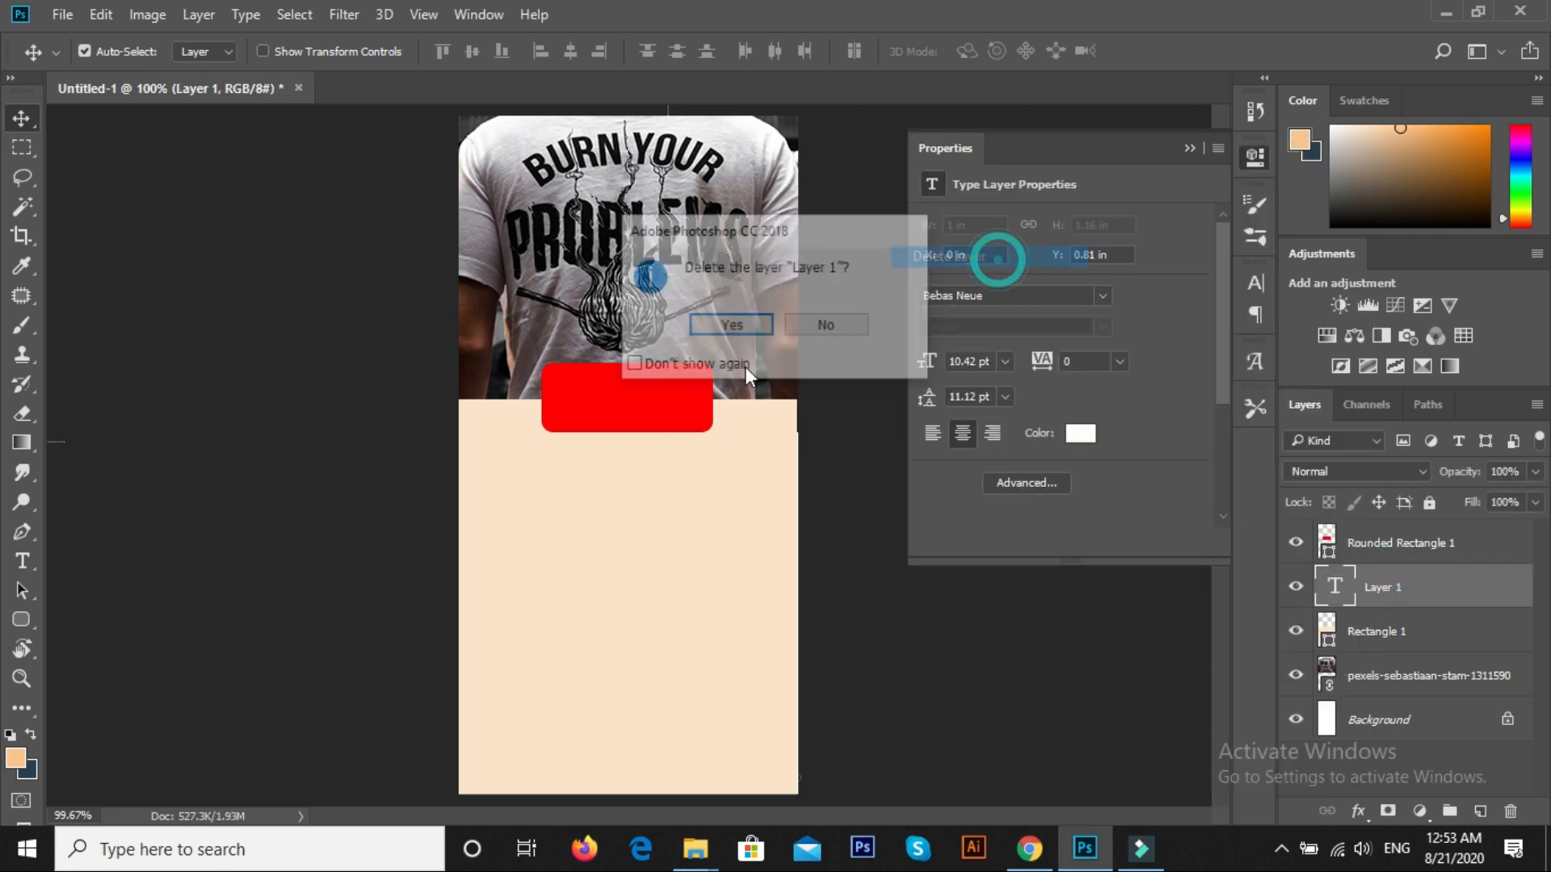
pyautogui.click(723, 323)
# Step: Add the white text "40% OFF" over the photo in Bebas Neue at 10.42 pt
pyautogui.click(22, 563)
pyautogui.click(518, 275)
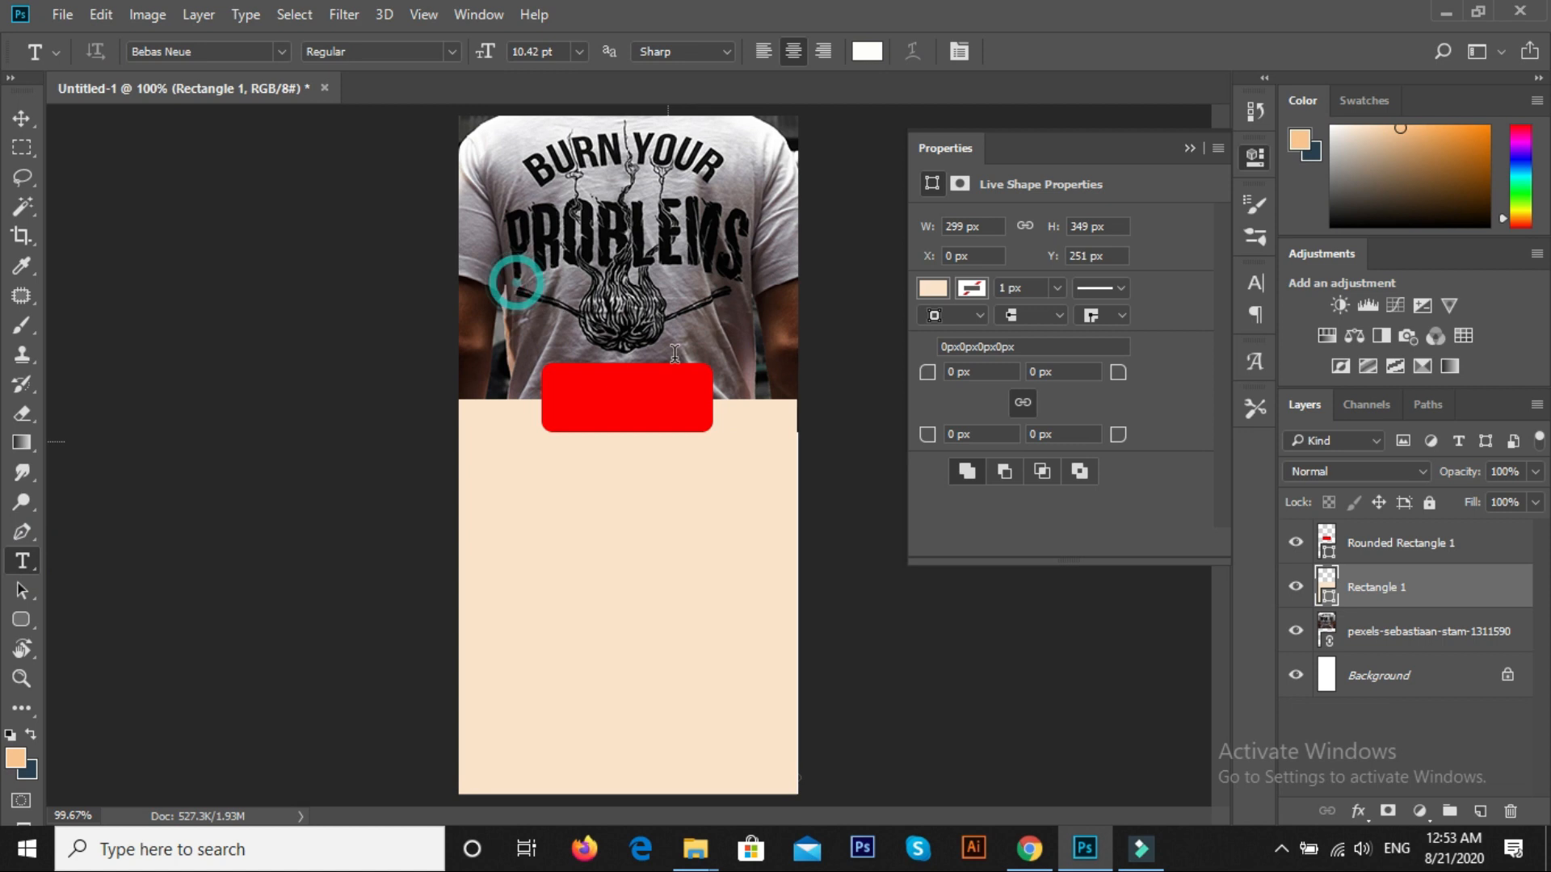
pyautogui.write('40')
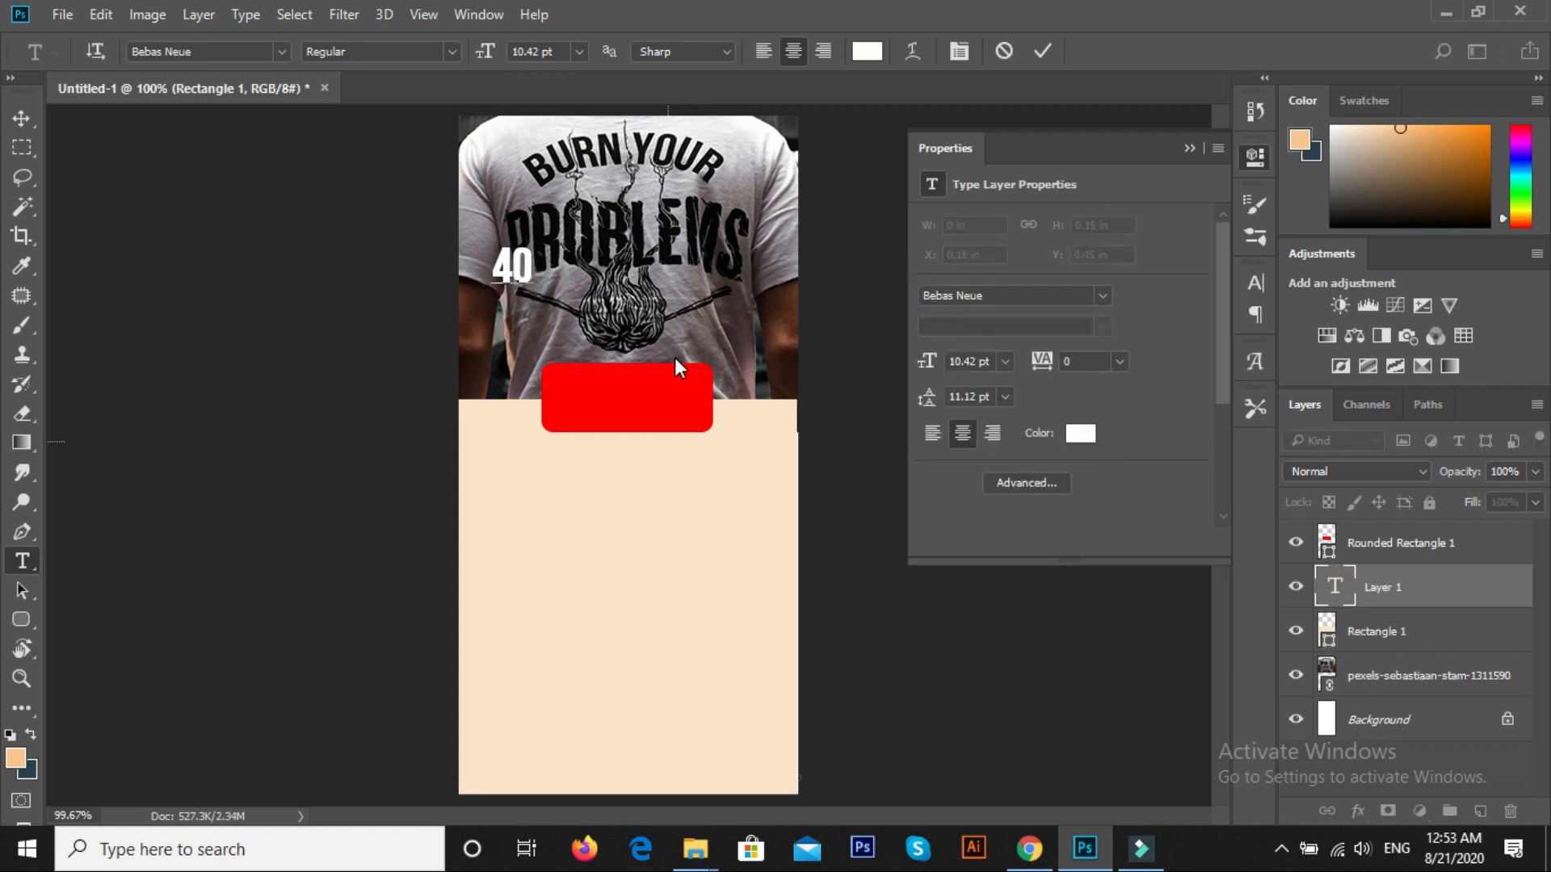
pyautogui.write('% OFF')
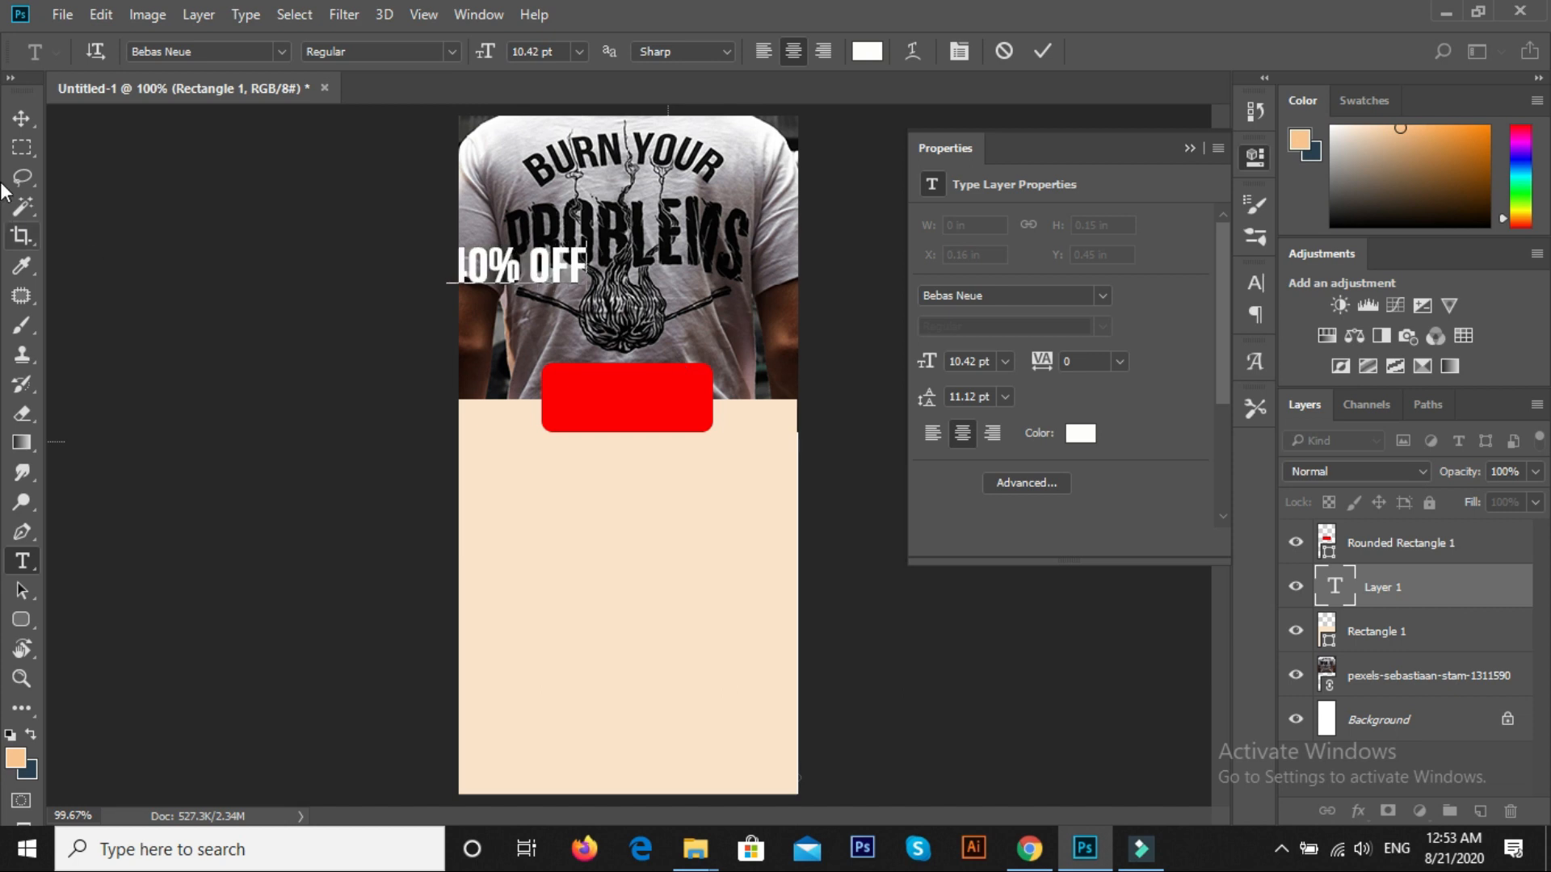
# Step: Move the "40% OFF" text onto the red rounded rectangle and bring its layer above the shape
pyautogui.click(22, 118)
pyautogui.moveTo(521, 265); pyautogui.dragTo(638, 394)
pyautogui.moveTo(1393, 588); pyautogui.dragTo(1393, 525)
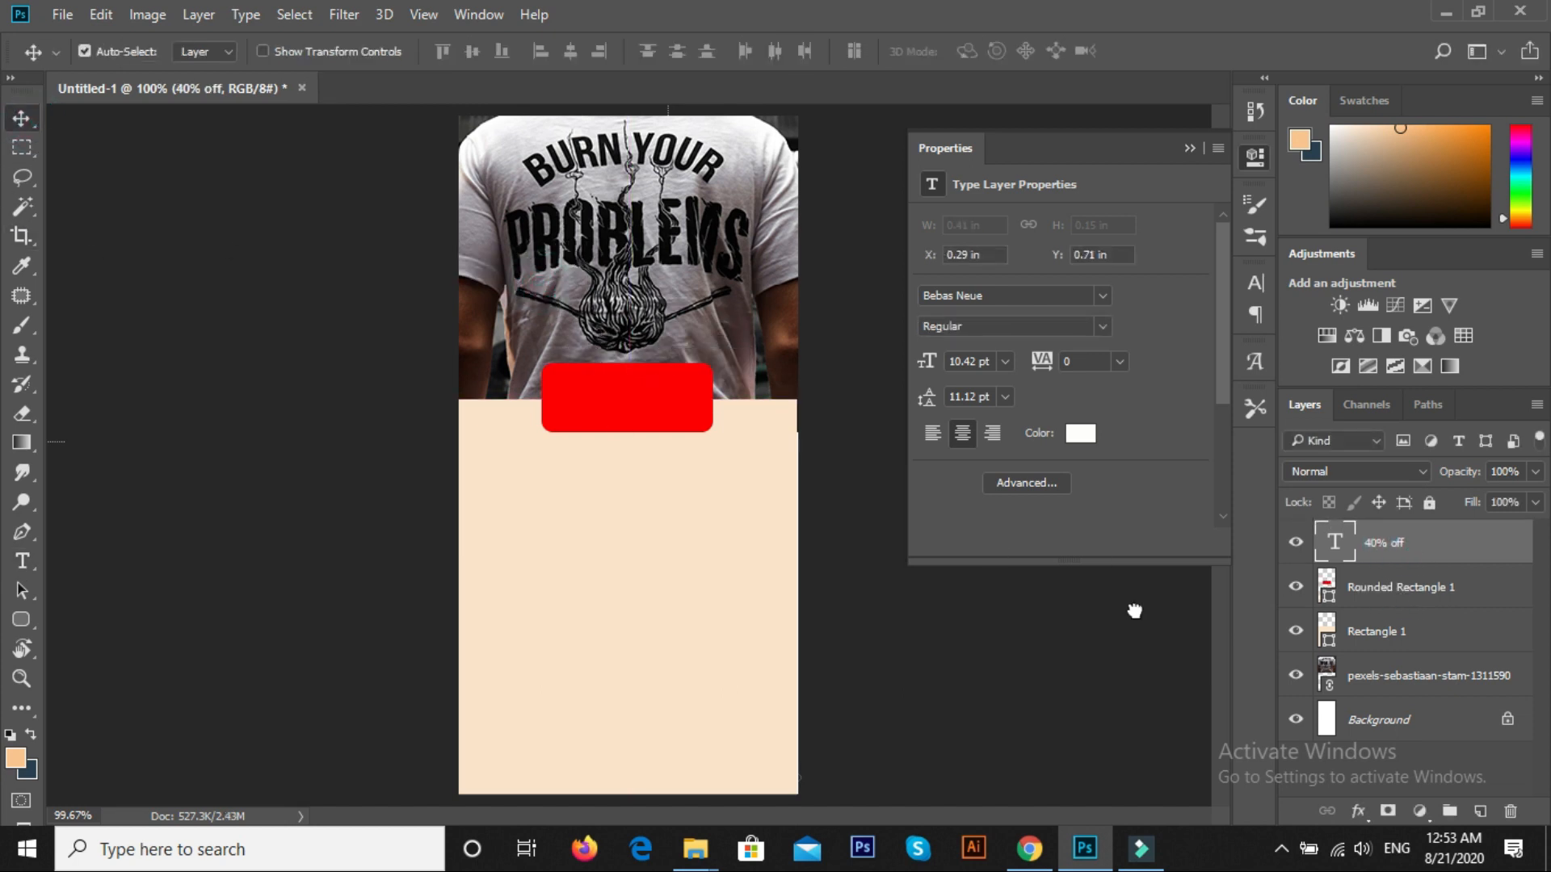
pyautogui.press('Down')
pyautogui.press('Down')
pyautogui.press('Down')
pyautogui.press('Down')
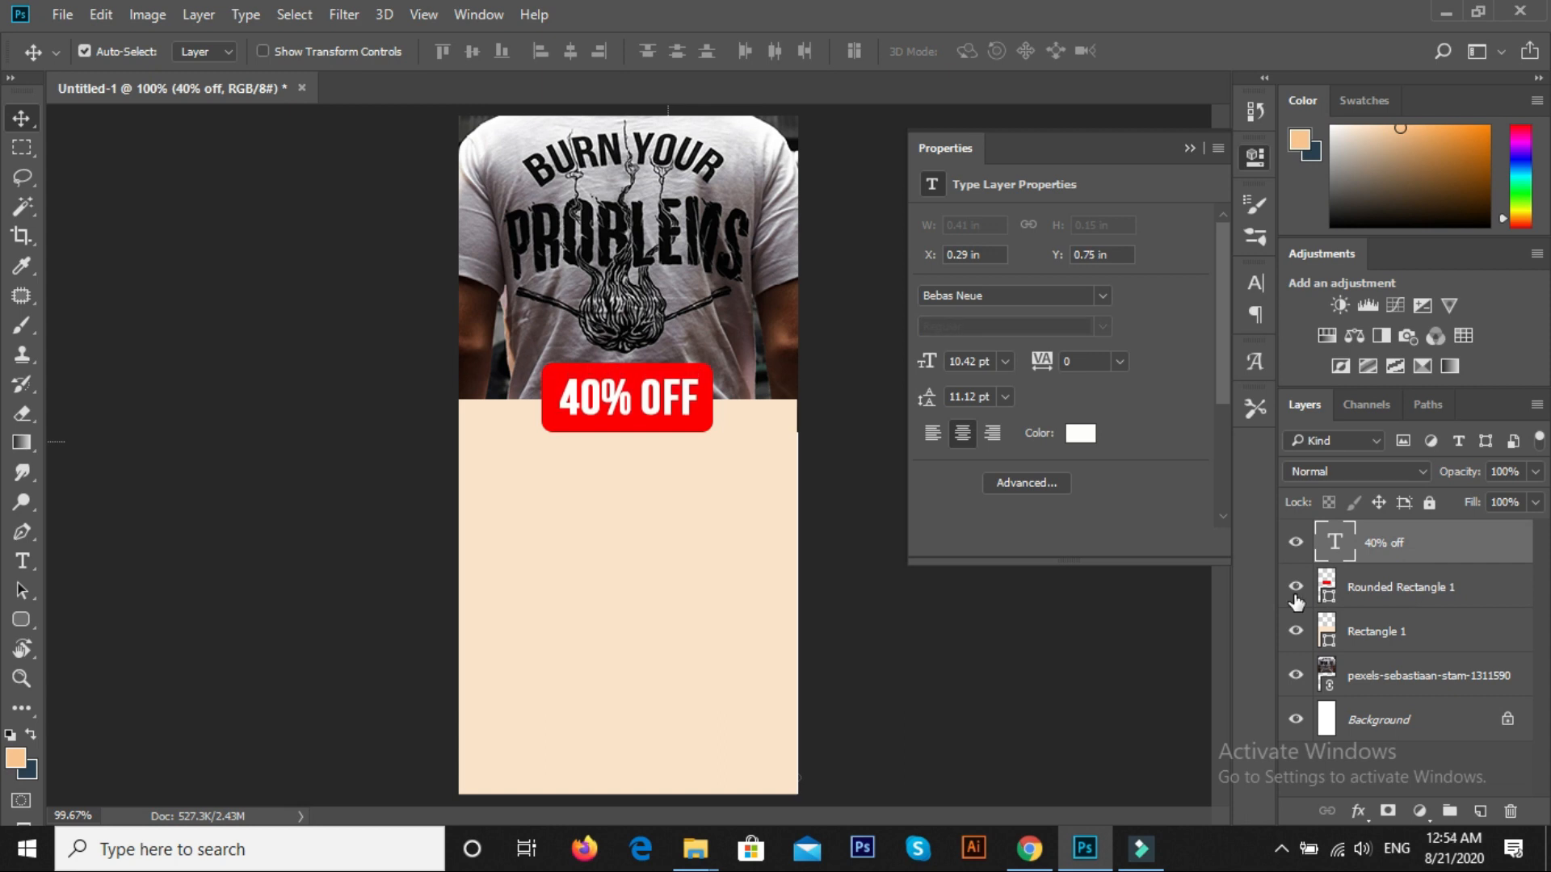
# Step: Center the "40% OFF" text and the red rounded rectangle horizontally on the background layer
pyautogui.keyDown('ctrl'); pyautogui.click(1437, 599); pyautogui.keyUp('ctrl')
pyautogui.keyDown('ctrl'); pyautogui.click(1406, 719); pyautogui.keyUp('ctrl')
pyautogui.click(84, 51)
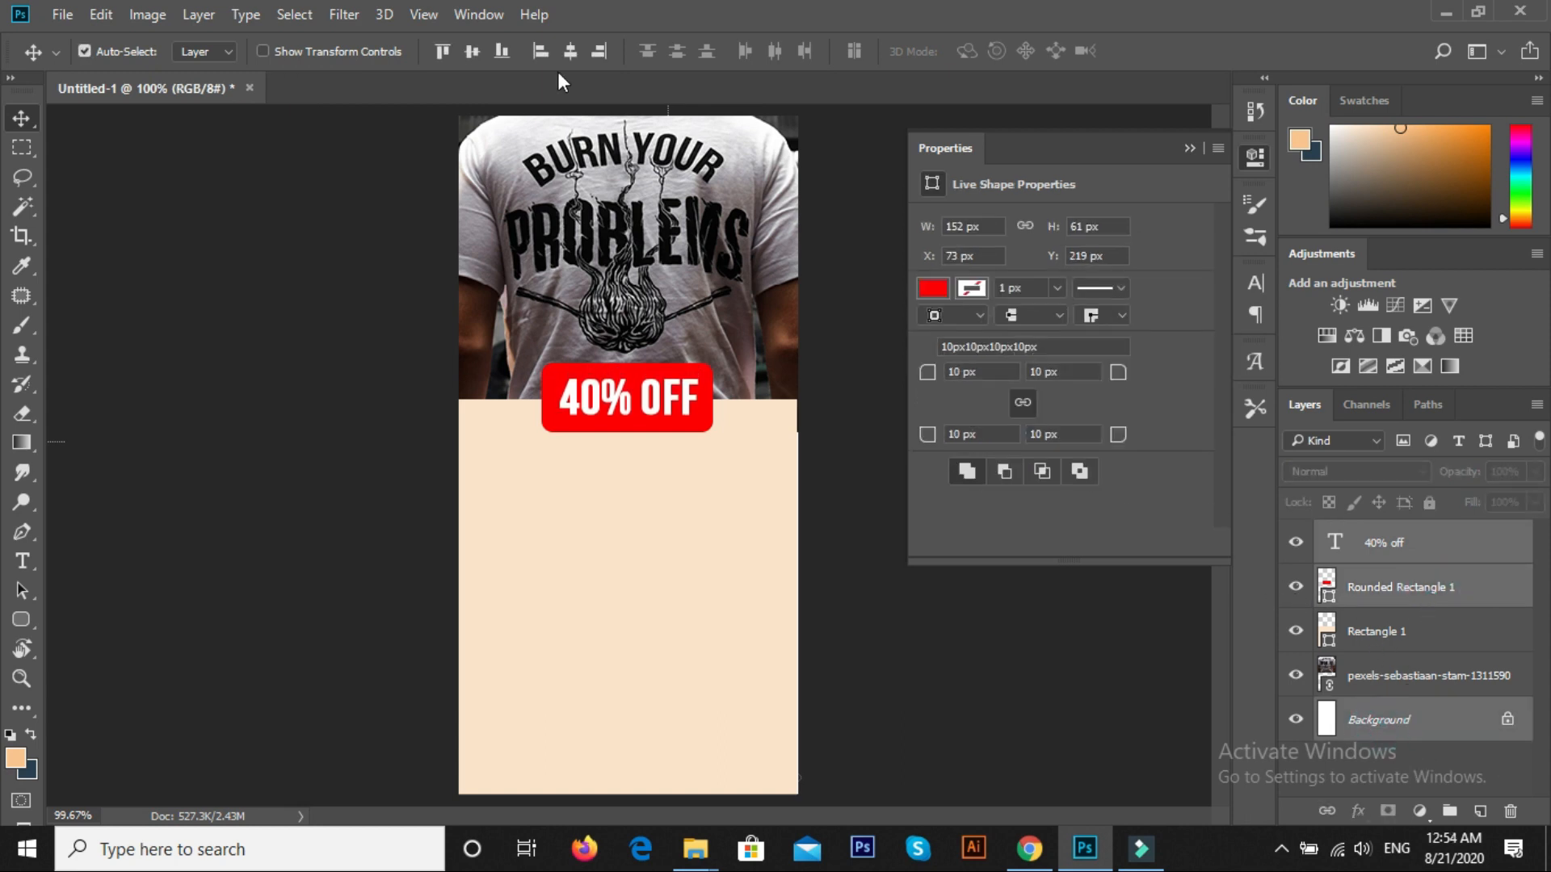
pyautogui.click(822, 592)
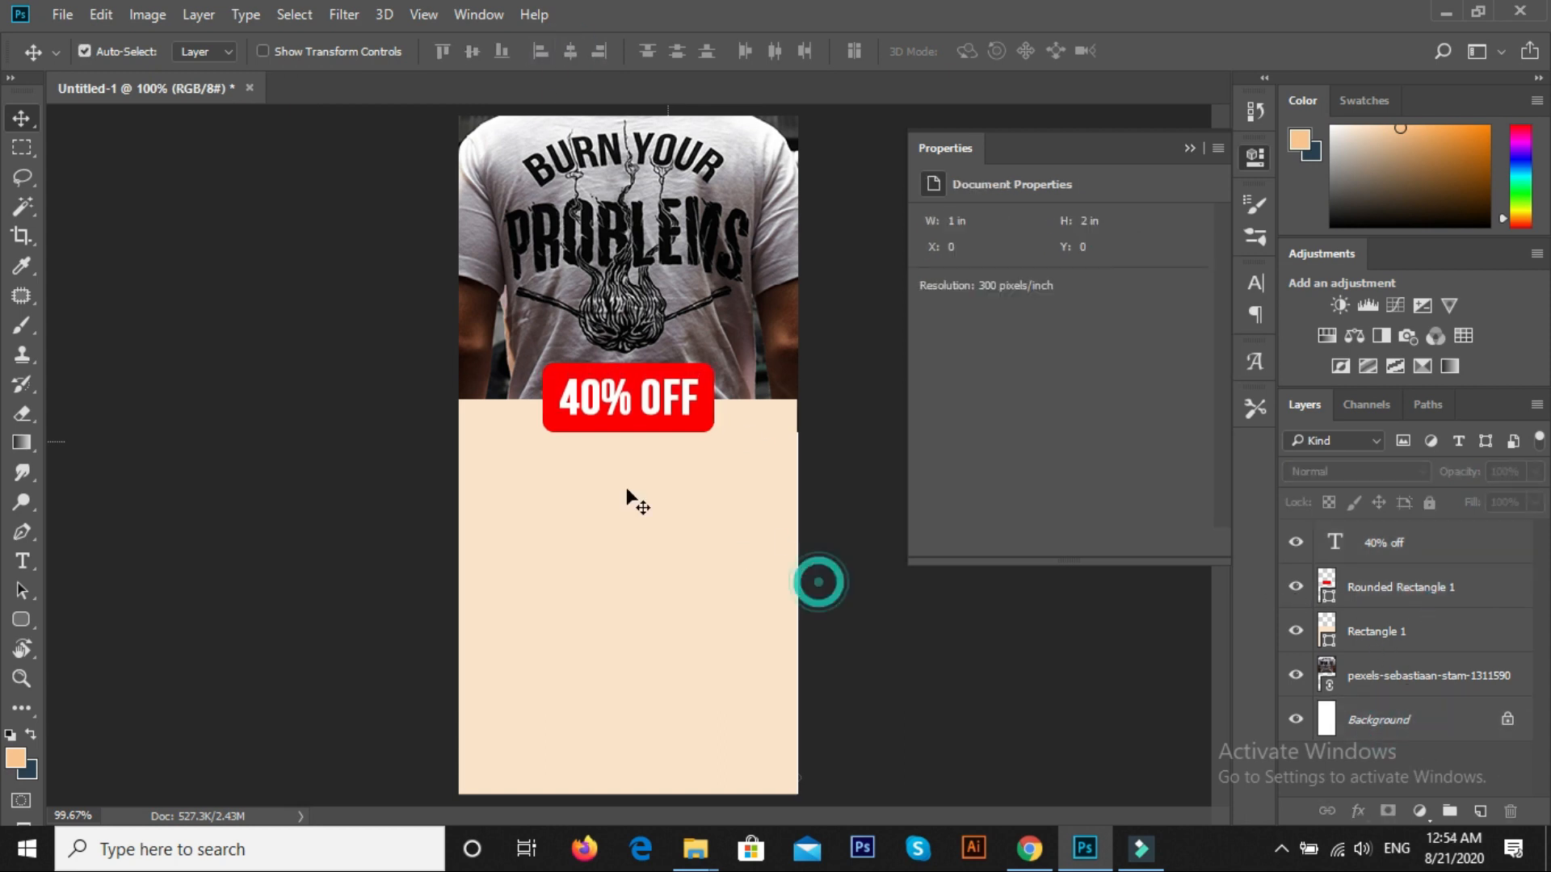
# Step: Duplicate the red rounded rectangle together with its "40% OFF" text near the bottom of the peach area
pyautogui.click(1381, 592)
pyautogui.keyDown('ctrl'); pyautogui.click(1378, 543); pyautogui.keyUp('ctrl')
pyautogui.moveTo(640, 420); pyautogui.dragTo(645, 738)
pyautogui.click(855, 716)
# Step: Widen the lower red rounded rectangle evenly about its center to 192 px
pyautogui.rightClick(720, 758)
pyautogui.click(754, 644)
pyautogui.hotkey('ctrl', 't')
pyautogui.moveTo(718, 696); pyautogui.dragTo(737, 696)
pyautogui.press('Return')
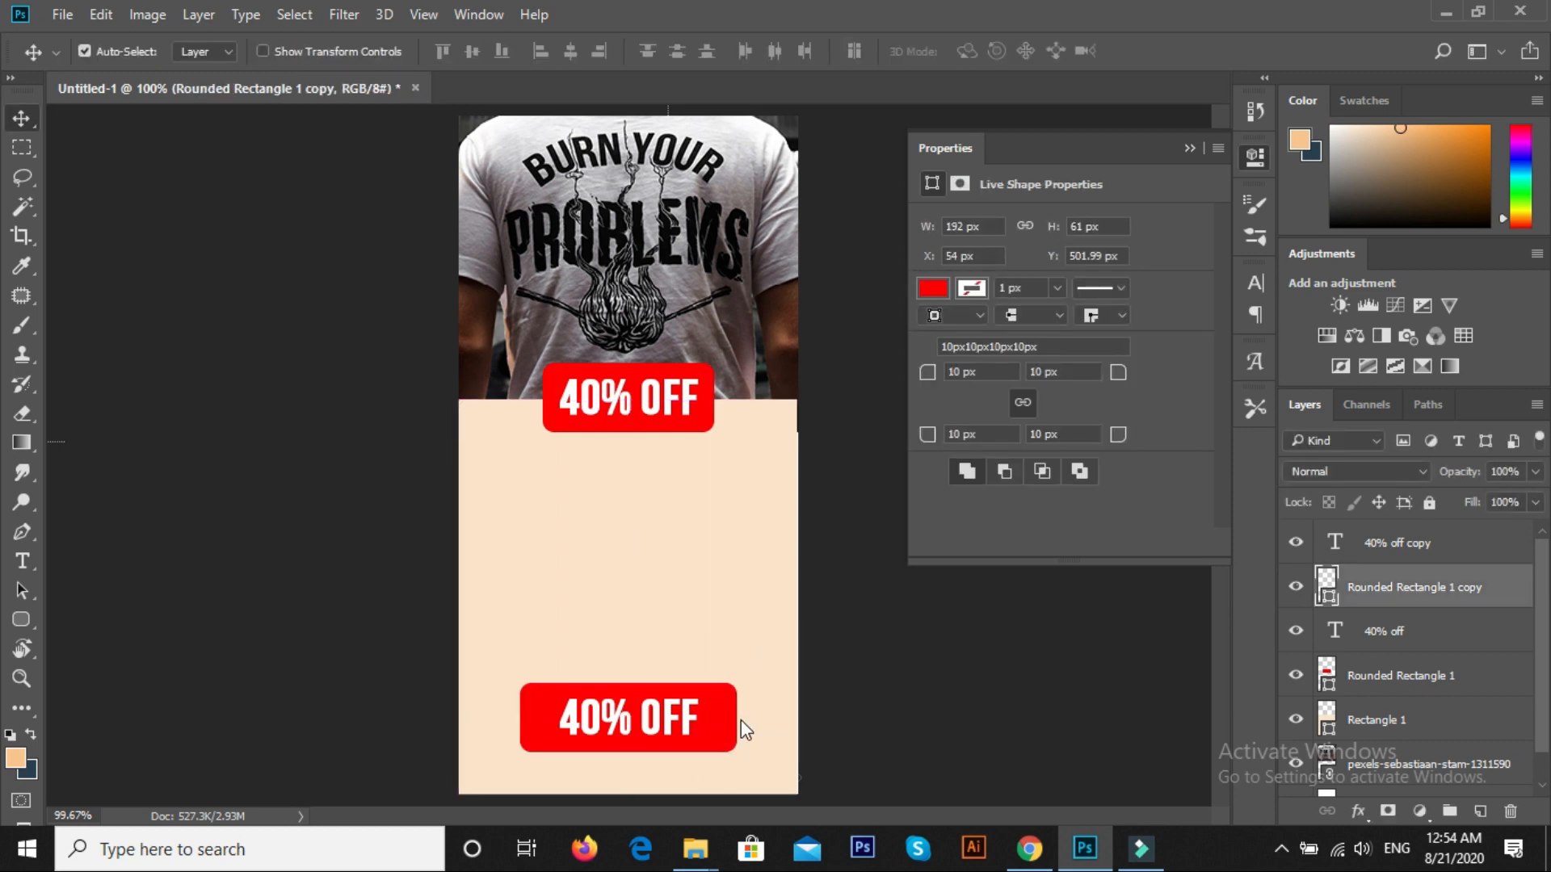
pyautogui.press('t')
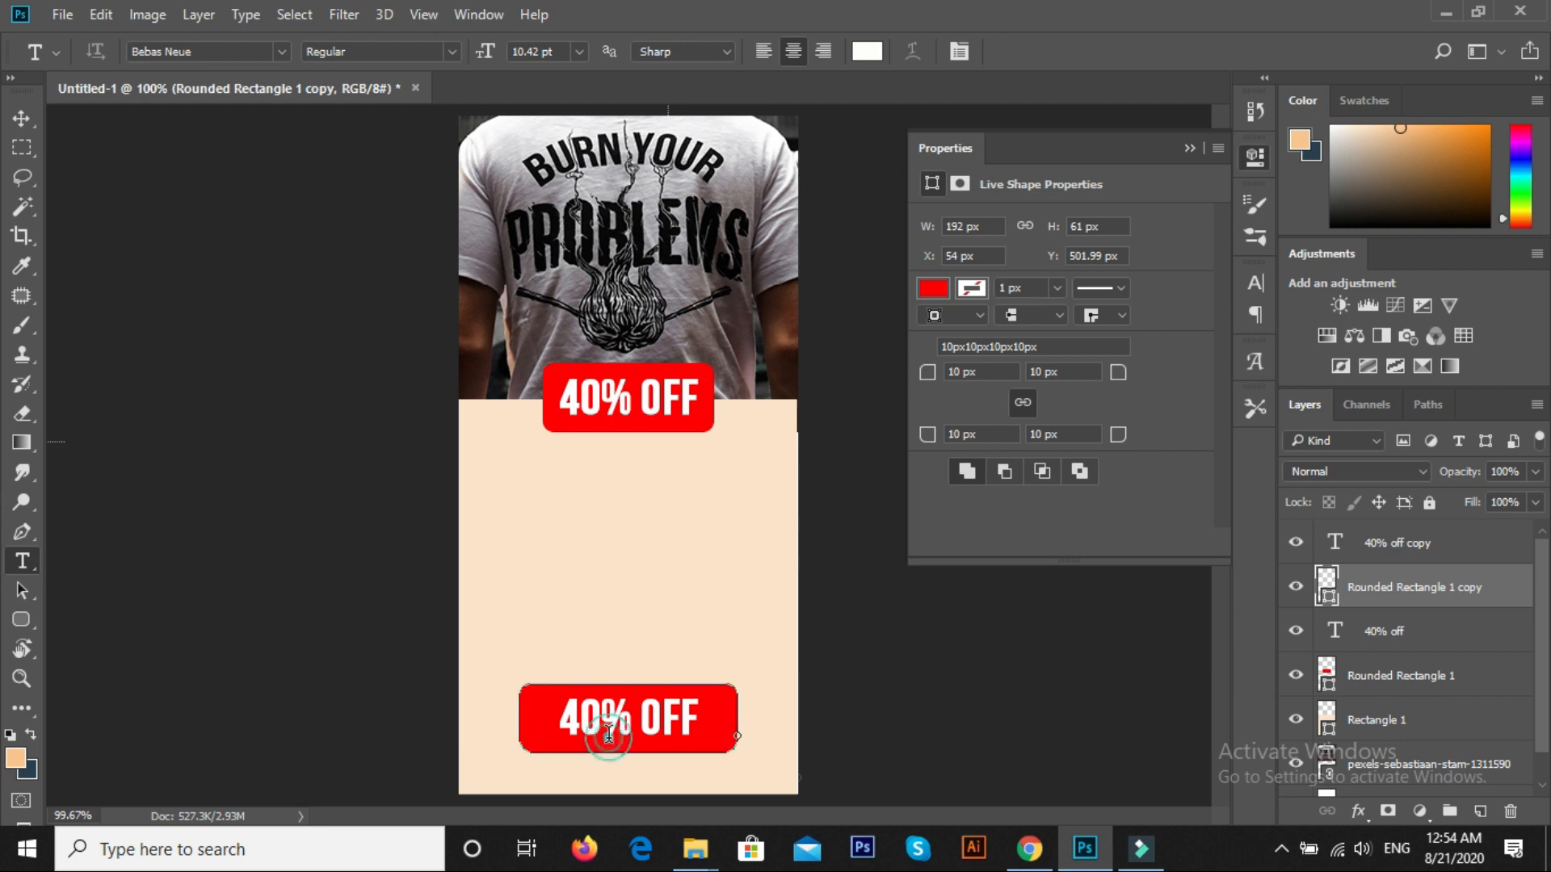
pyautogui.click(639, 739)
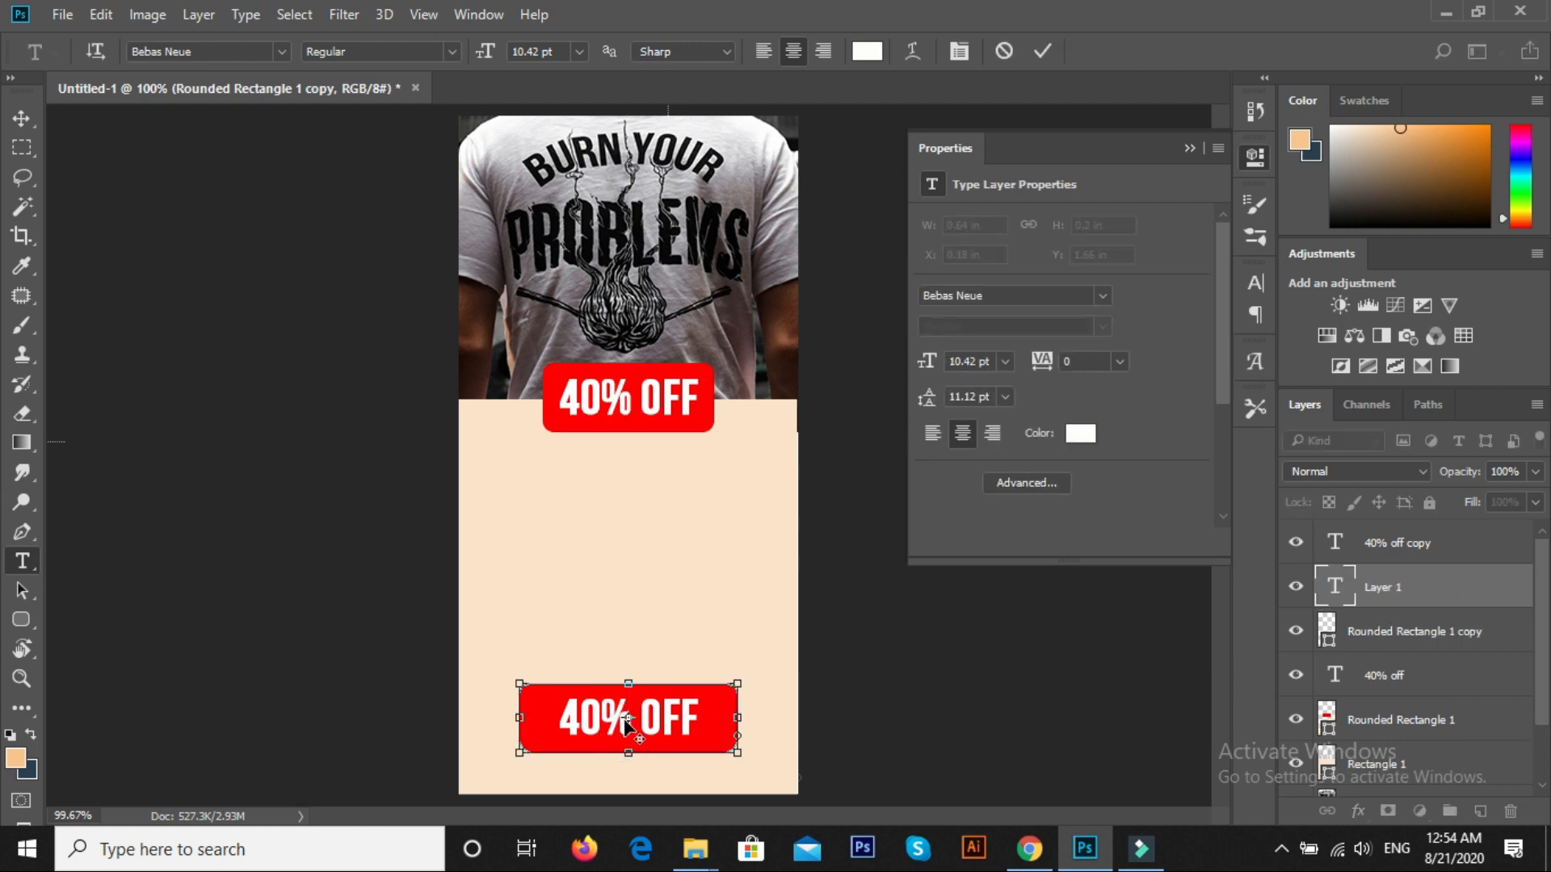
pyautogui.click(21, 118)
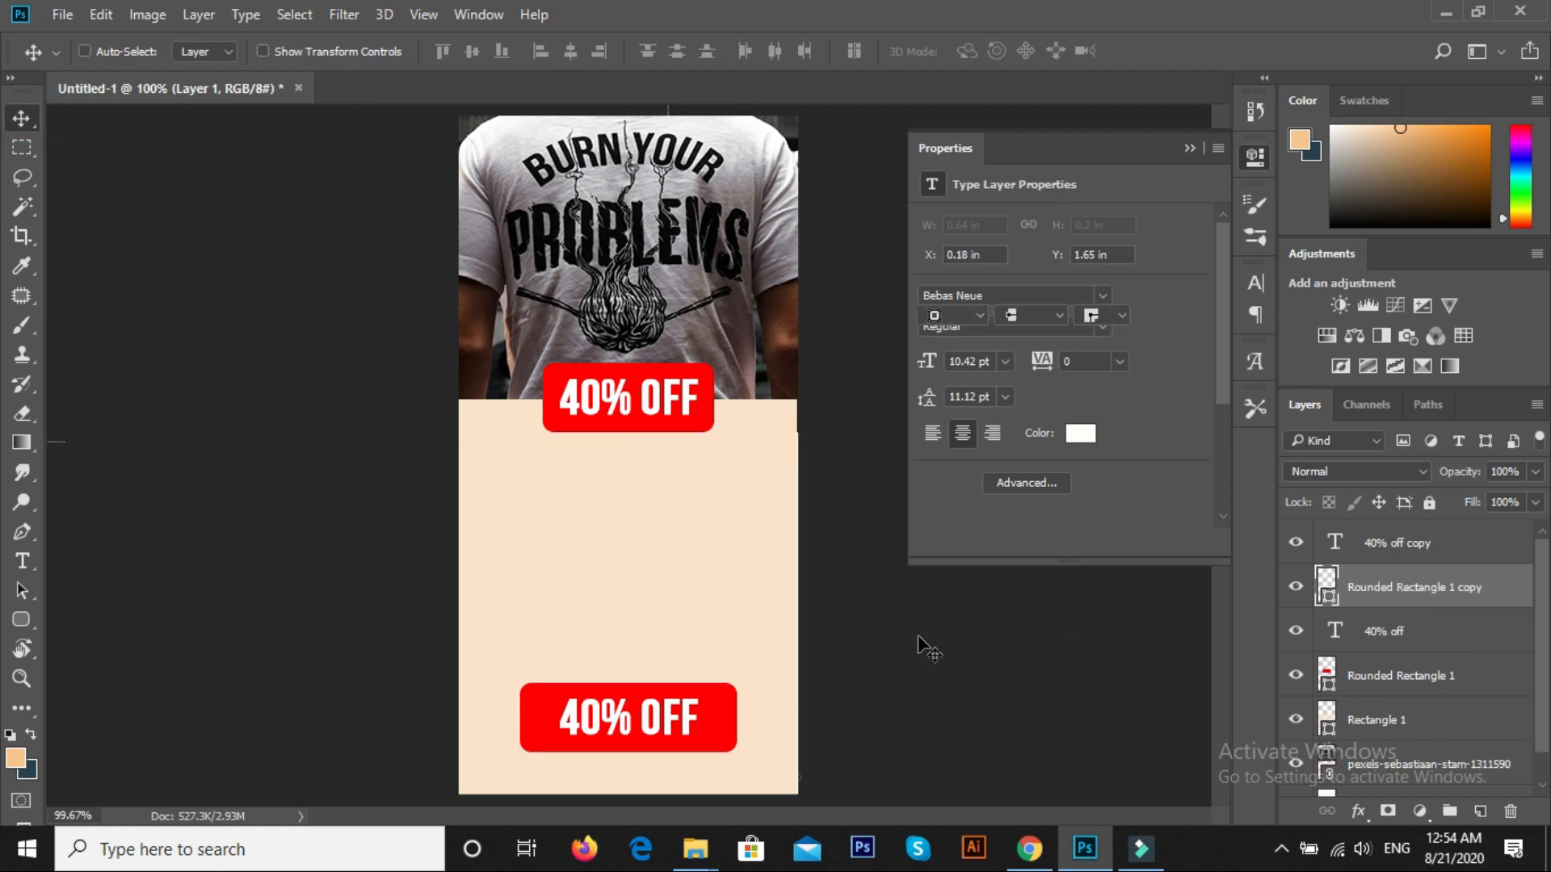
# Step: Replace the text on the lower red rounded rectangle with "ORDER NOW"
pyautogui.press('t')
pyautogui.click(638, 718)
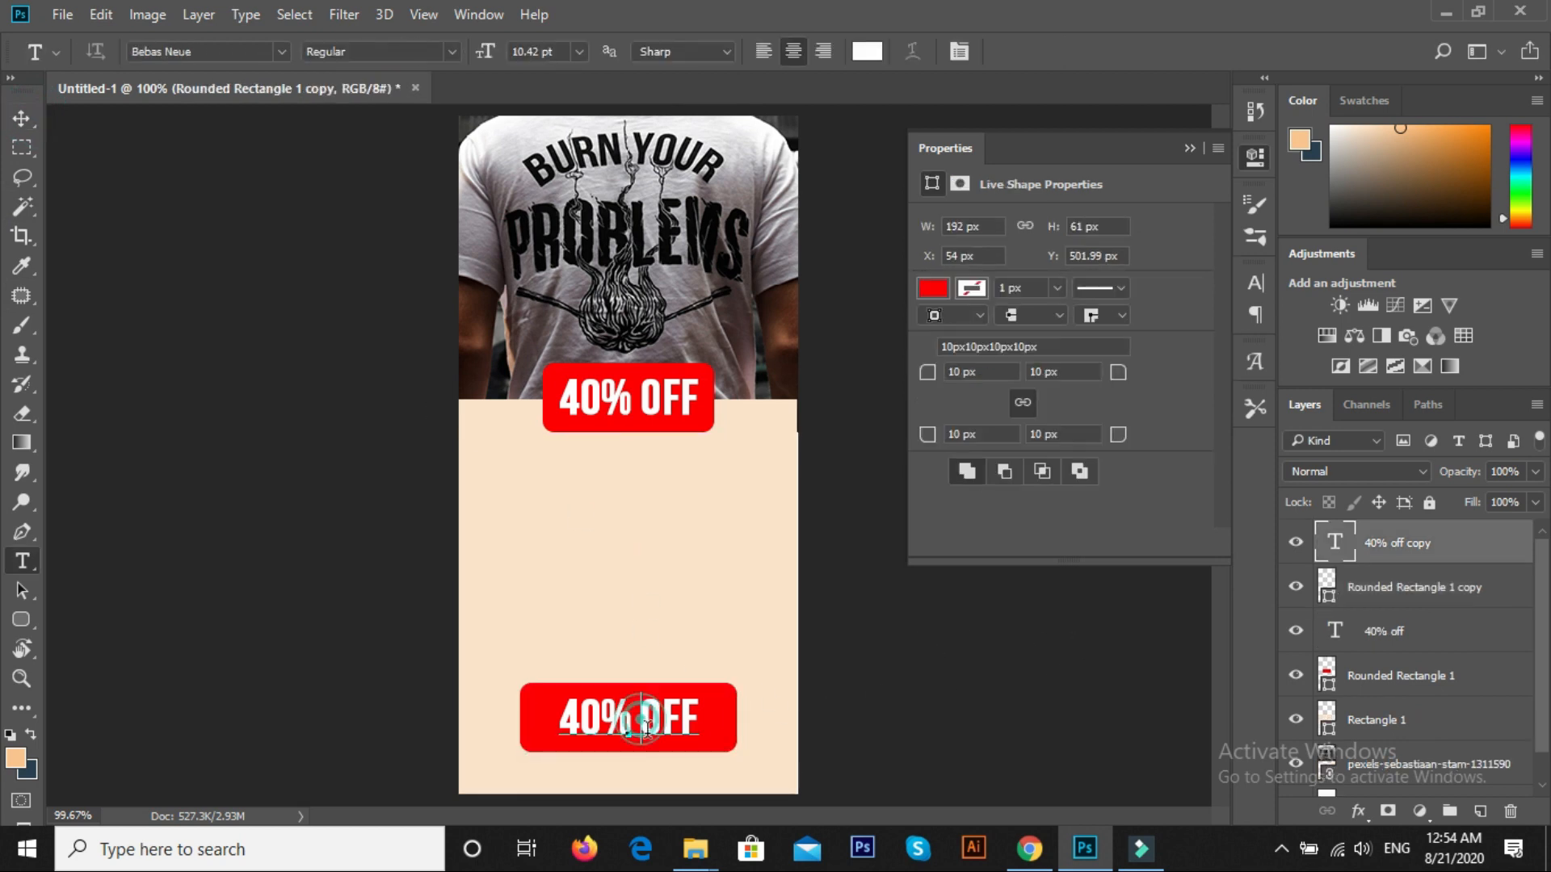
pyautogui.hotkey('ctrl', 'a')
pyautogui.write('ORDER NOW')
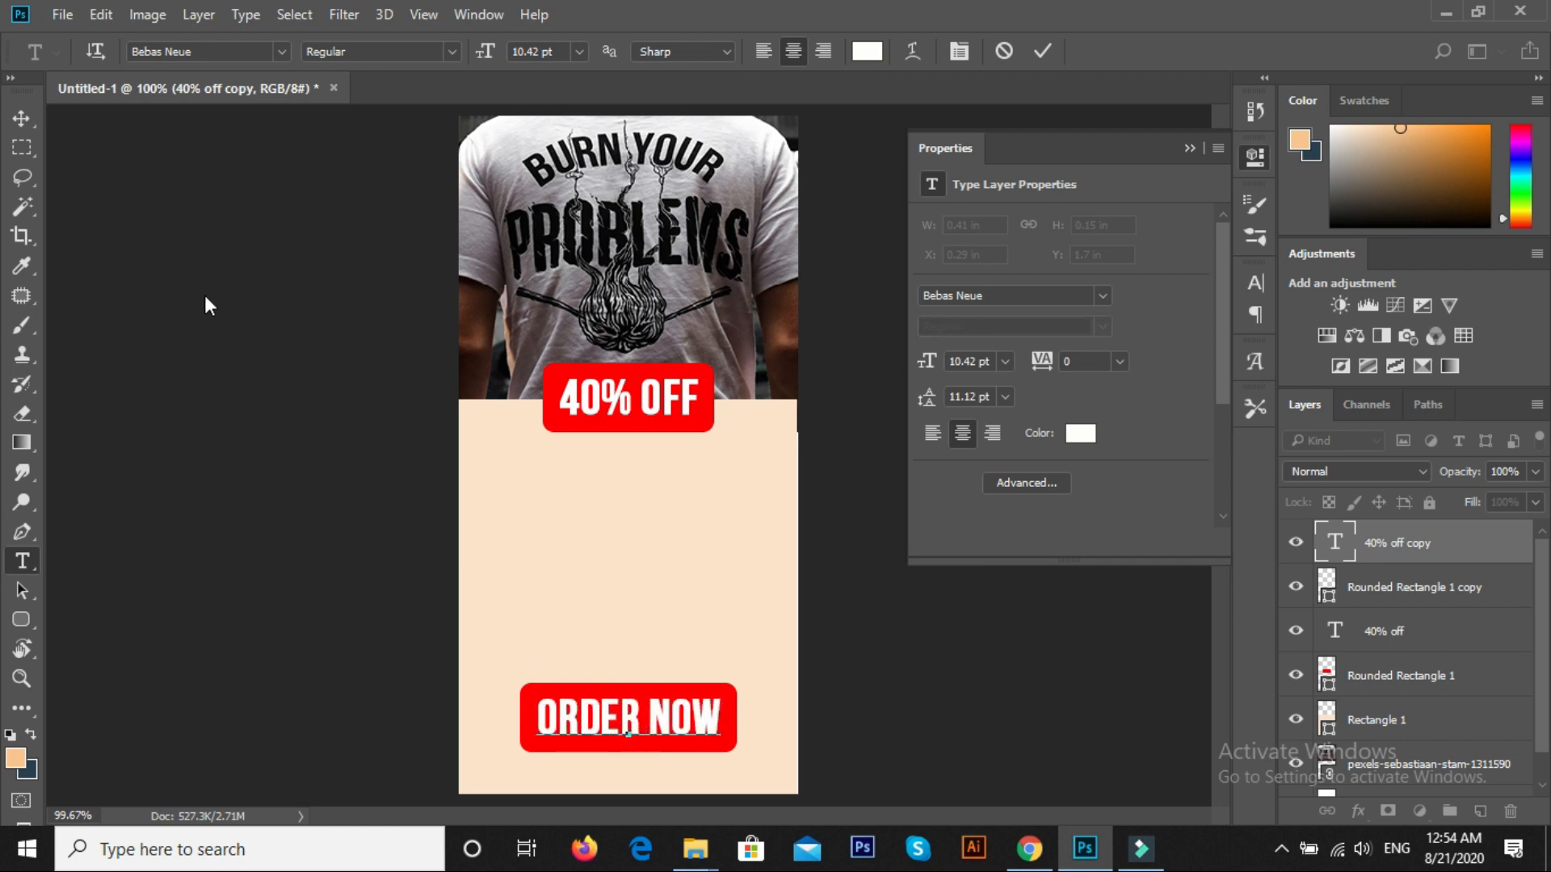
pyautogui.click(22, 118)
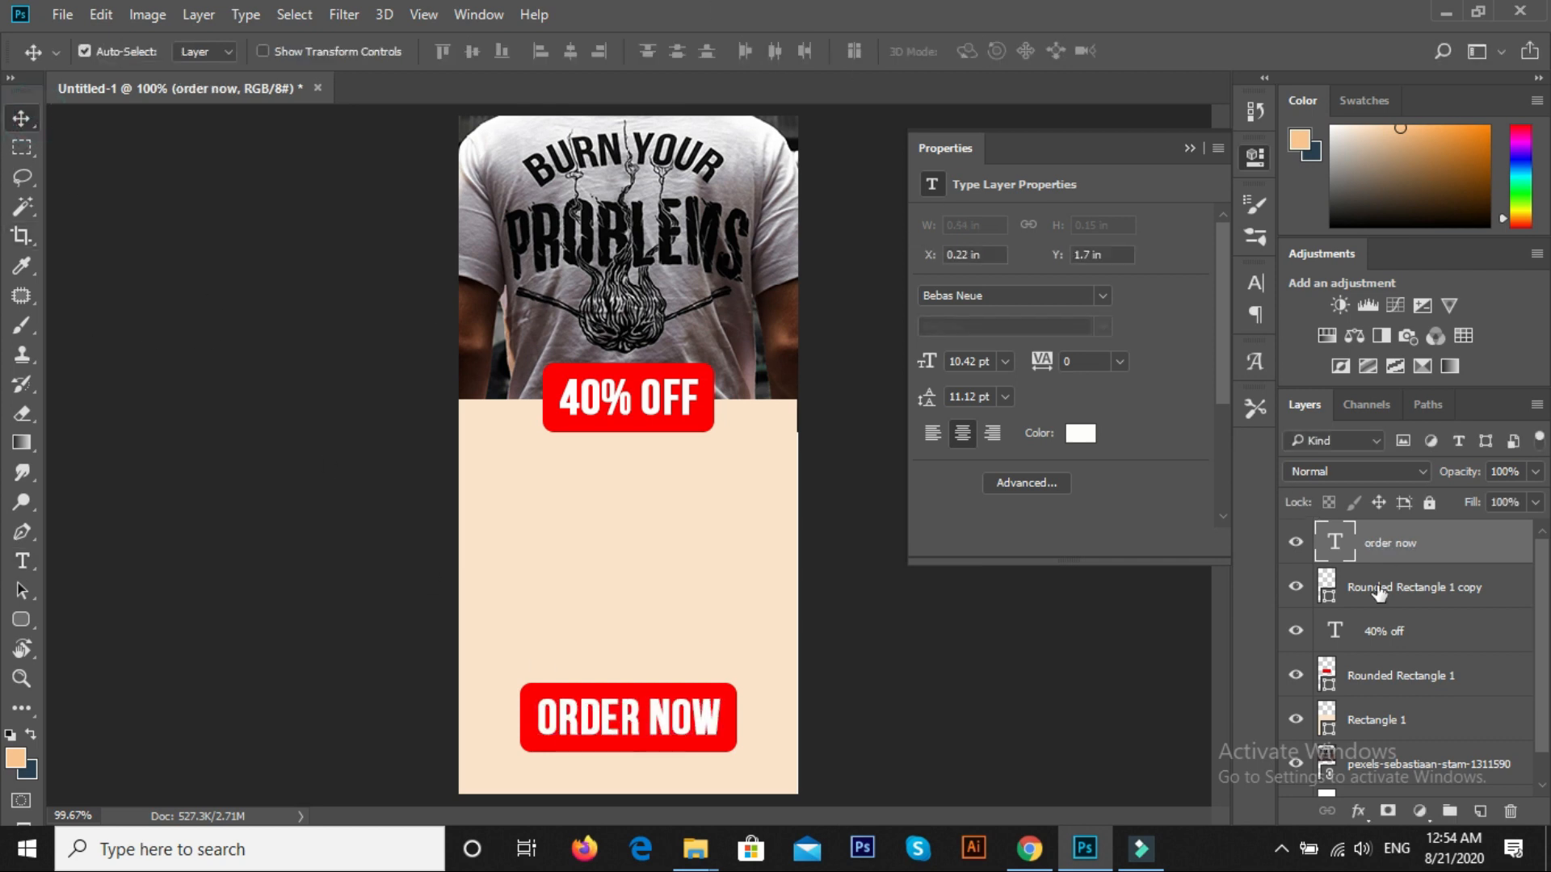
# Step: Change the fill of the rounded rectangle behind "ORDER NOW" to dark blue and deselect it
pyautogui.click(1297, 589)
pyautogui.click(1298, 589)
pyautogui.click(1329, 598)
pyautogui.click(933, 289)
pyautogui.click(1068, 576)
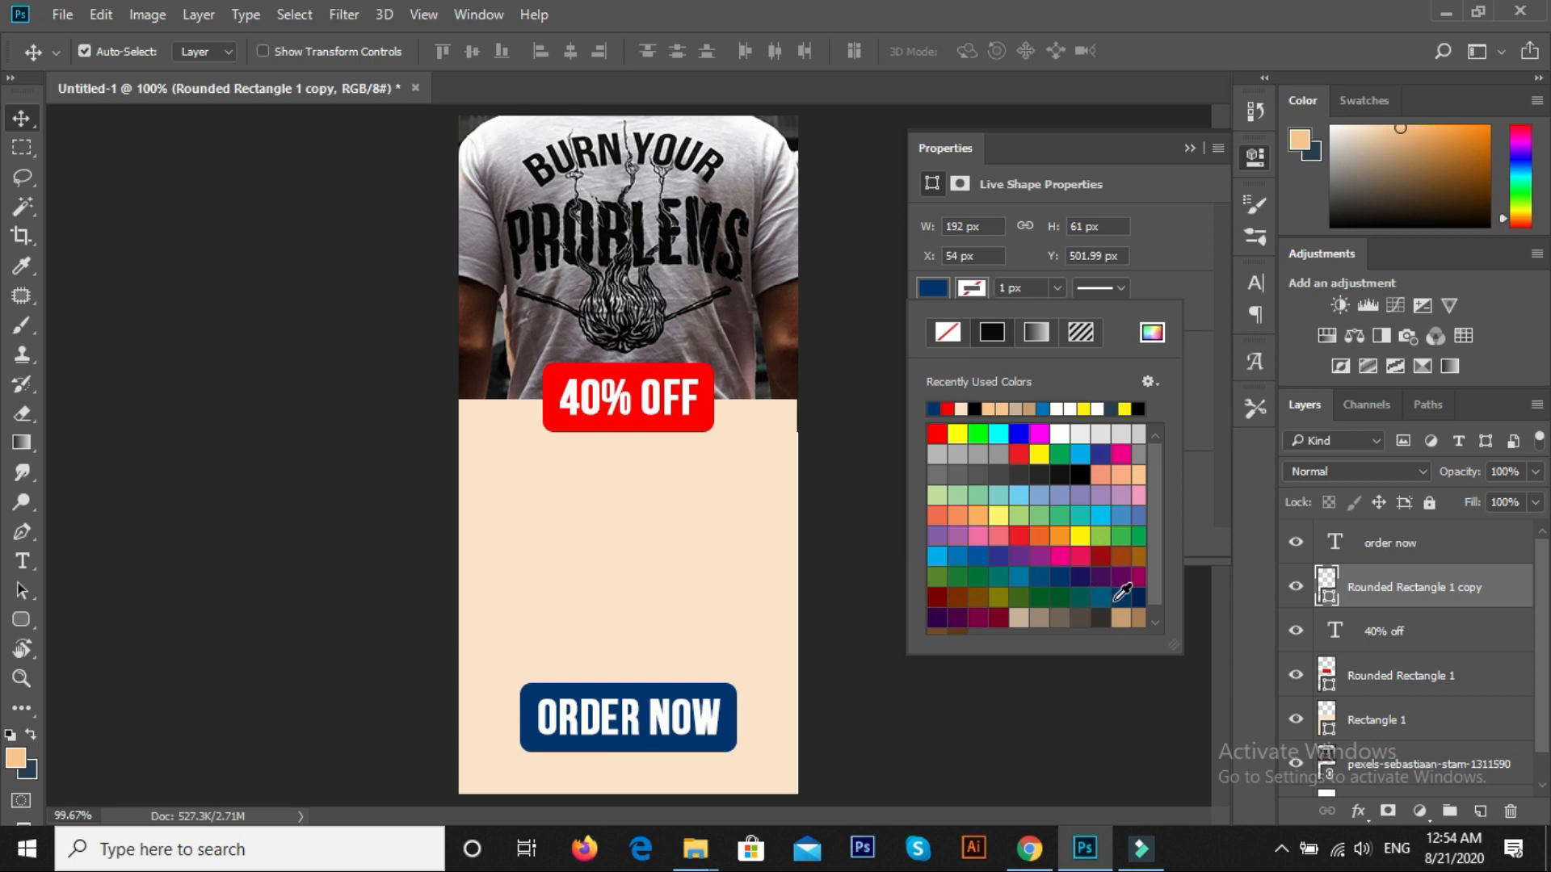
pyautogui.click(26, 119)
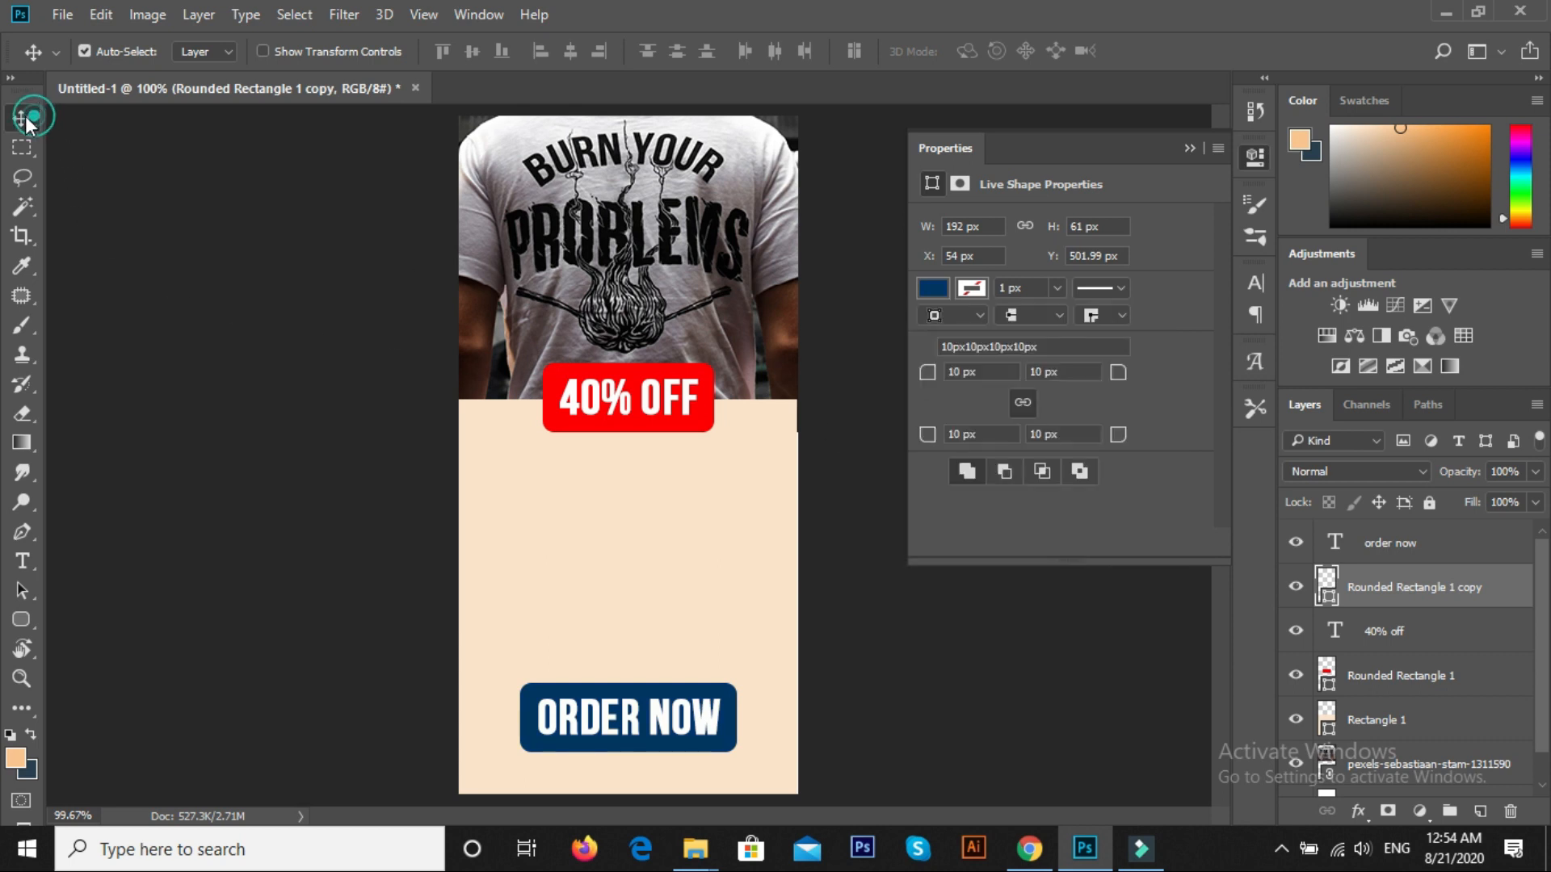
pyautogui.click(839, 679)
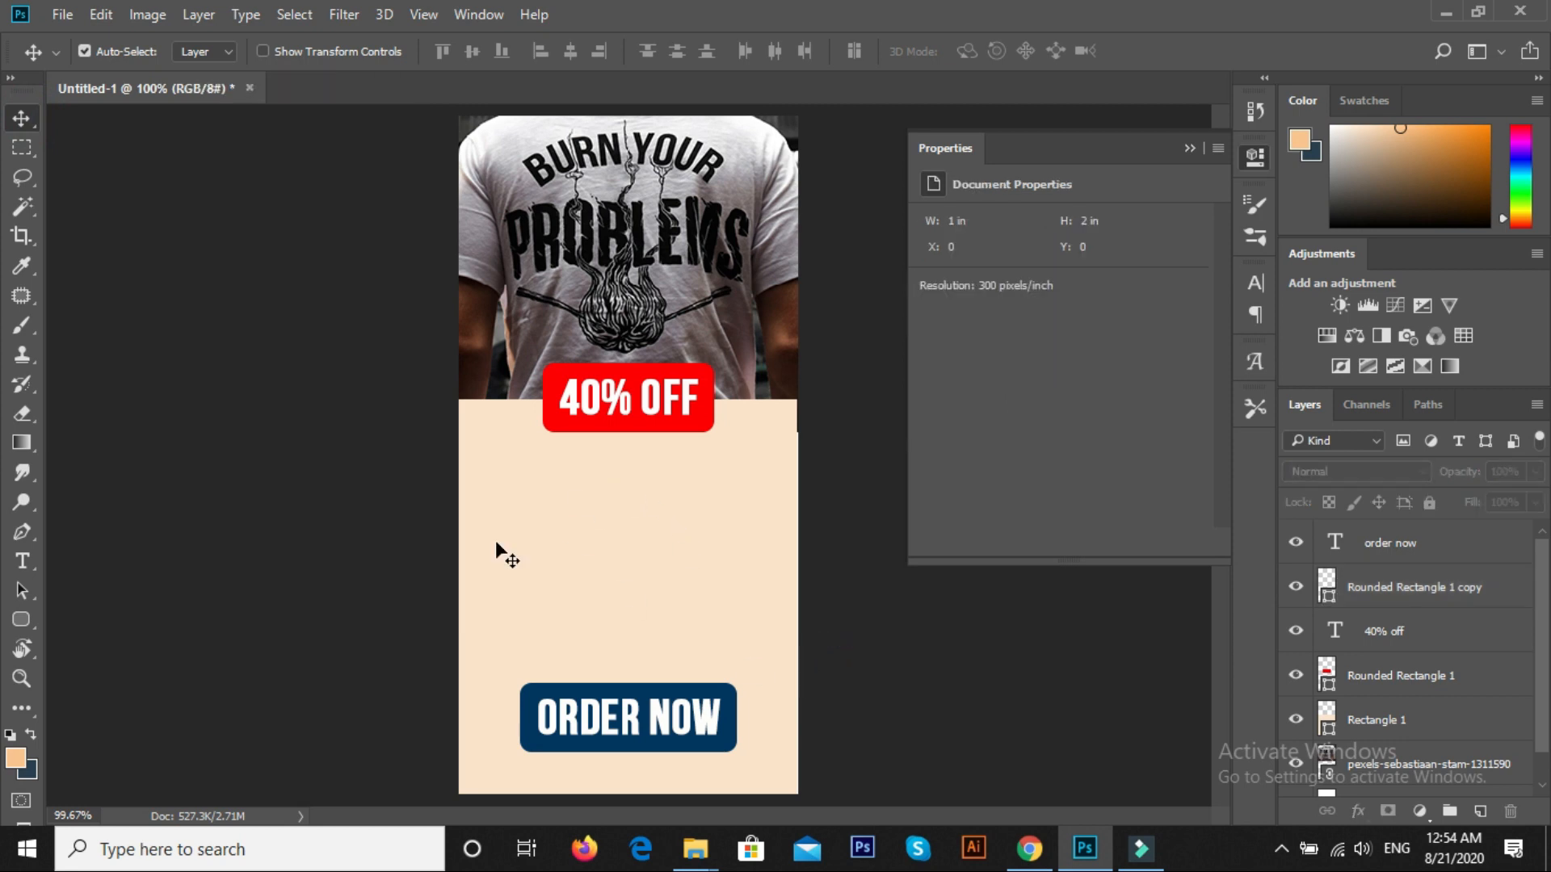
# Step: Add a paragraph text box in the middle of the peach area containing "BEST QUALITY"
pyautogui.click(22, 562)
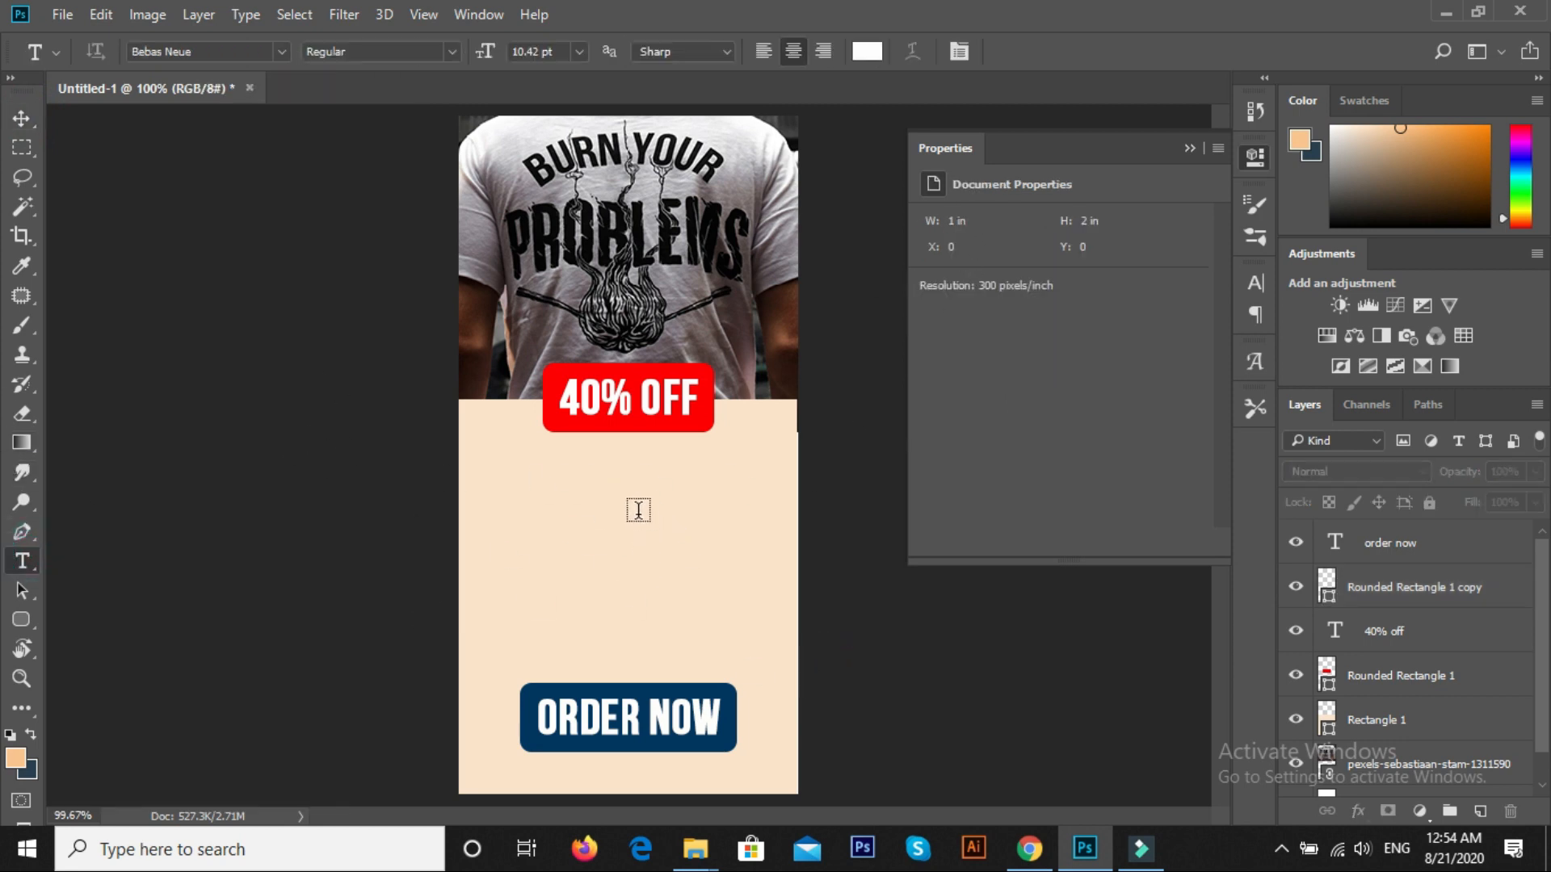
pyautogui.moveTo(559, 491); pyautogui.dragTo(742, 632)
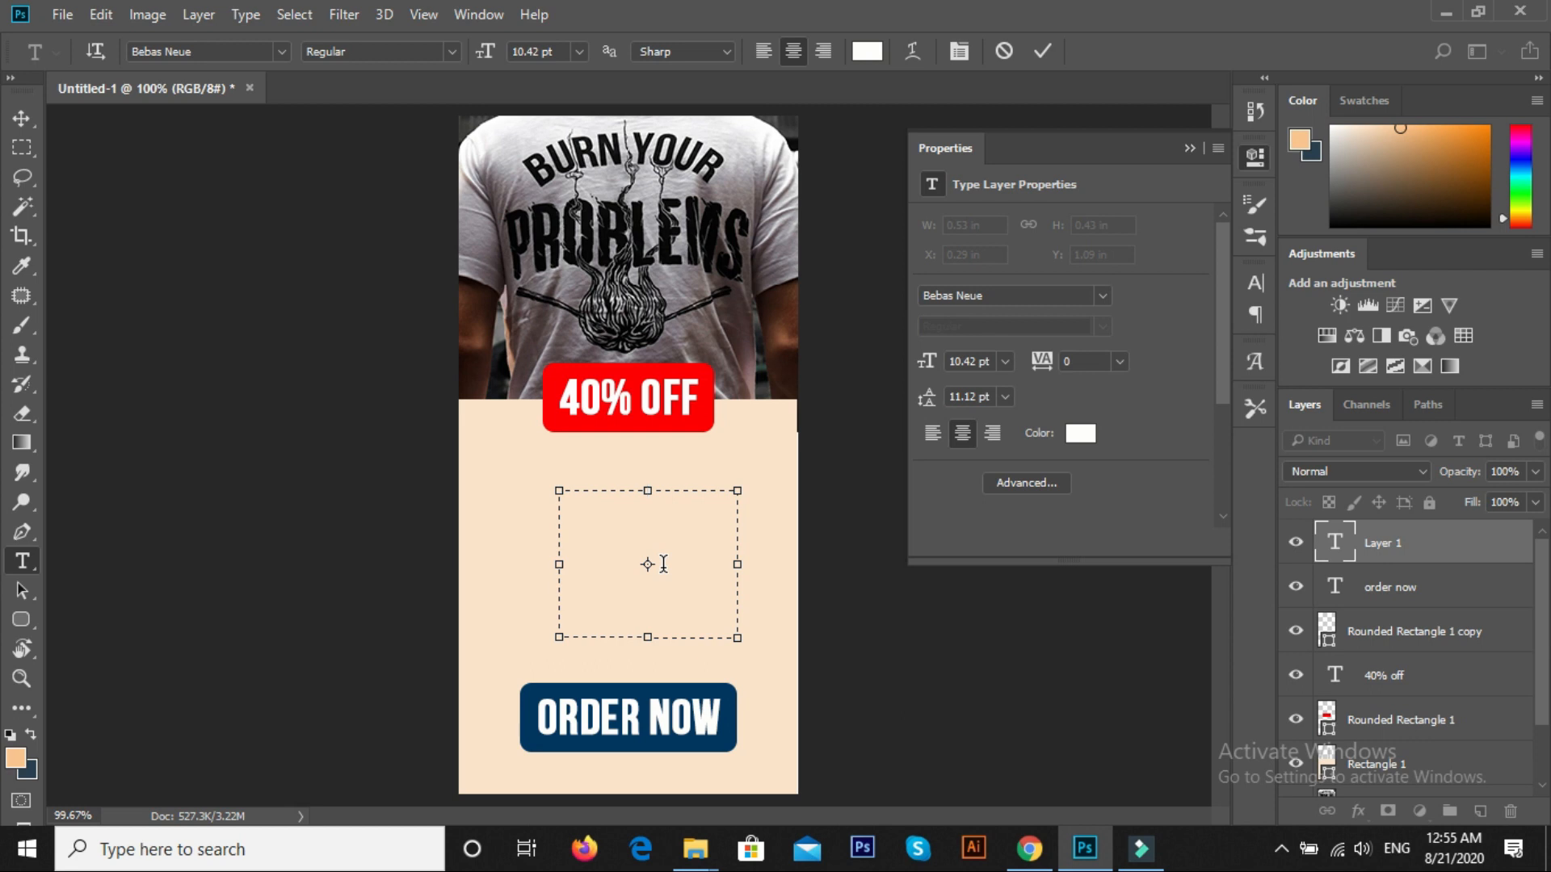
pyautogui.write('best quality')
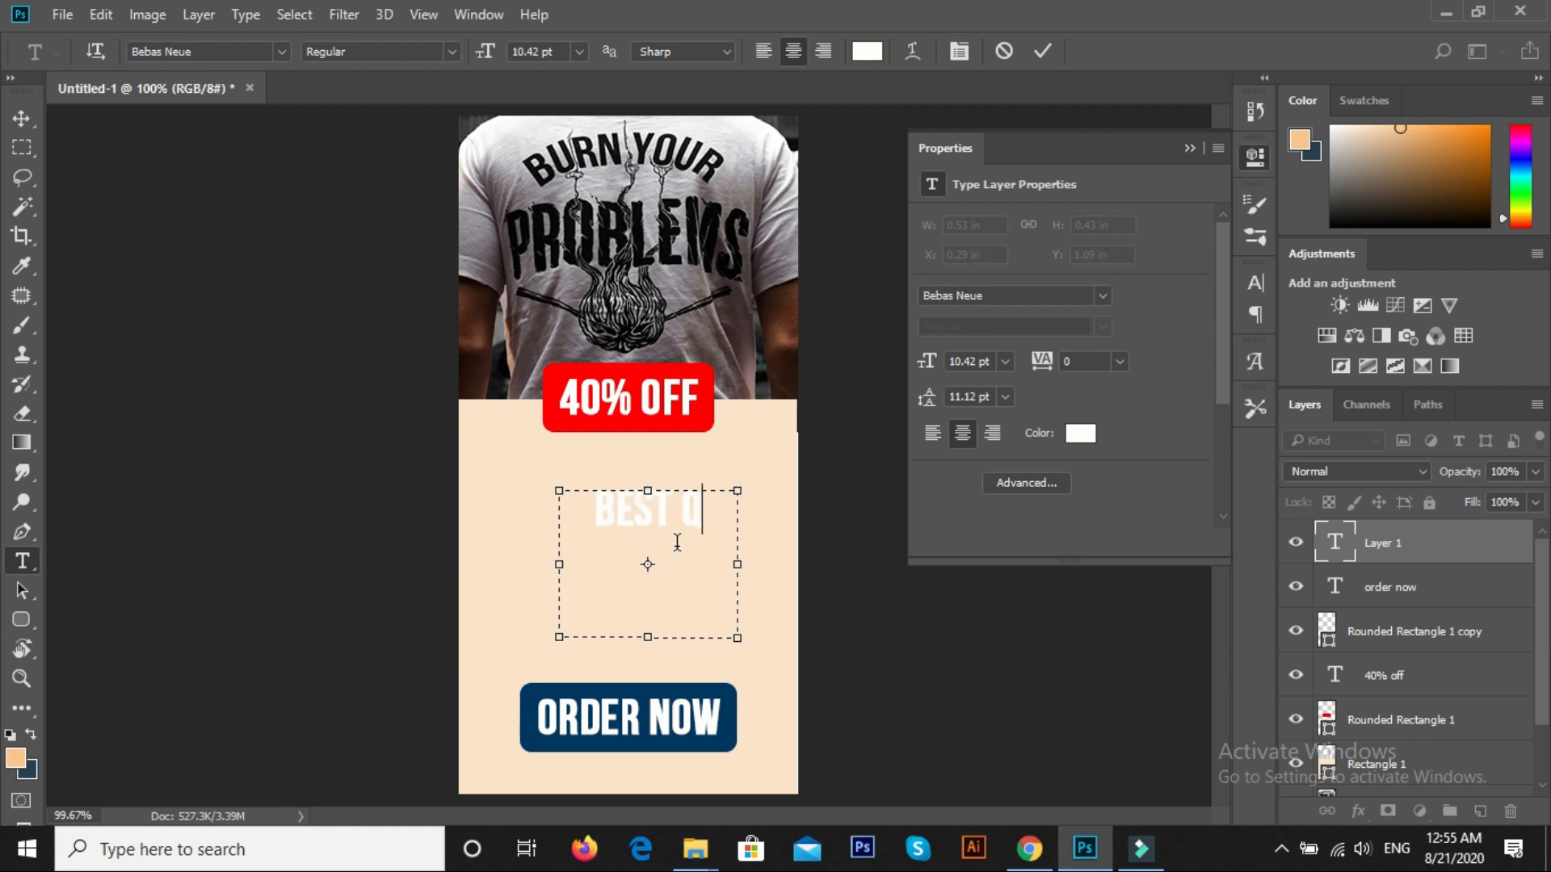
# Step: Set the "BEST QUALITY" text to 5 pt and color it with the dark blue swatch
pyautogui.hotkey('ctrl', 'a')
pyautogui.click(1005, 361)
pyautogui.click(1002, 415)
pyautogui.moveTo(984, 361); pyautogui.dragTo(913, 361)
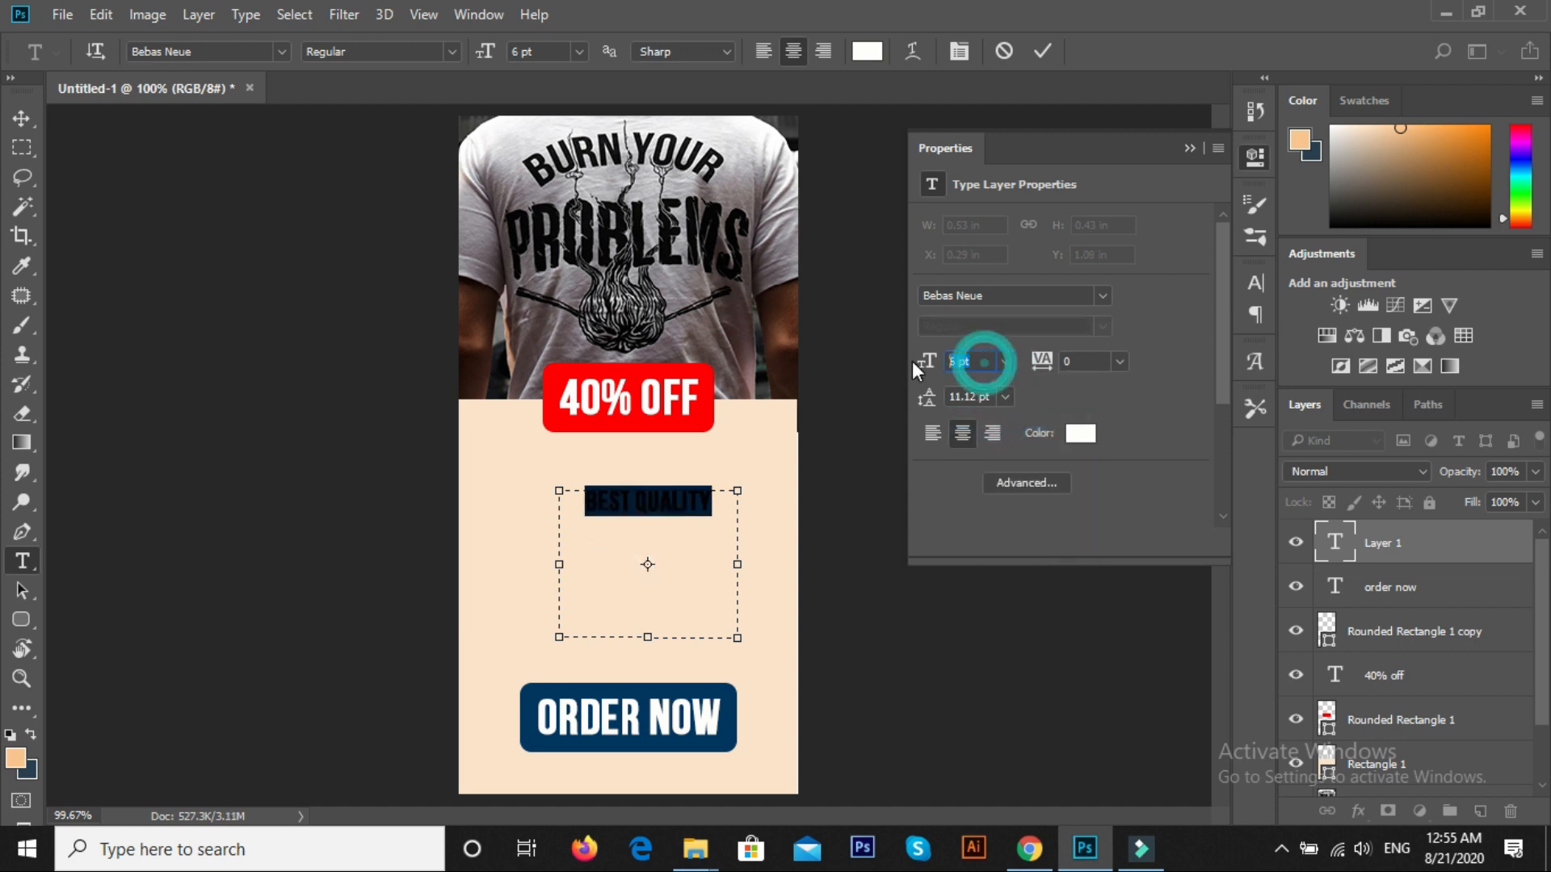
pyautogui.press('Down')
pyautogui.click(30, 734)
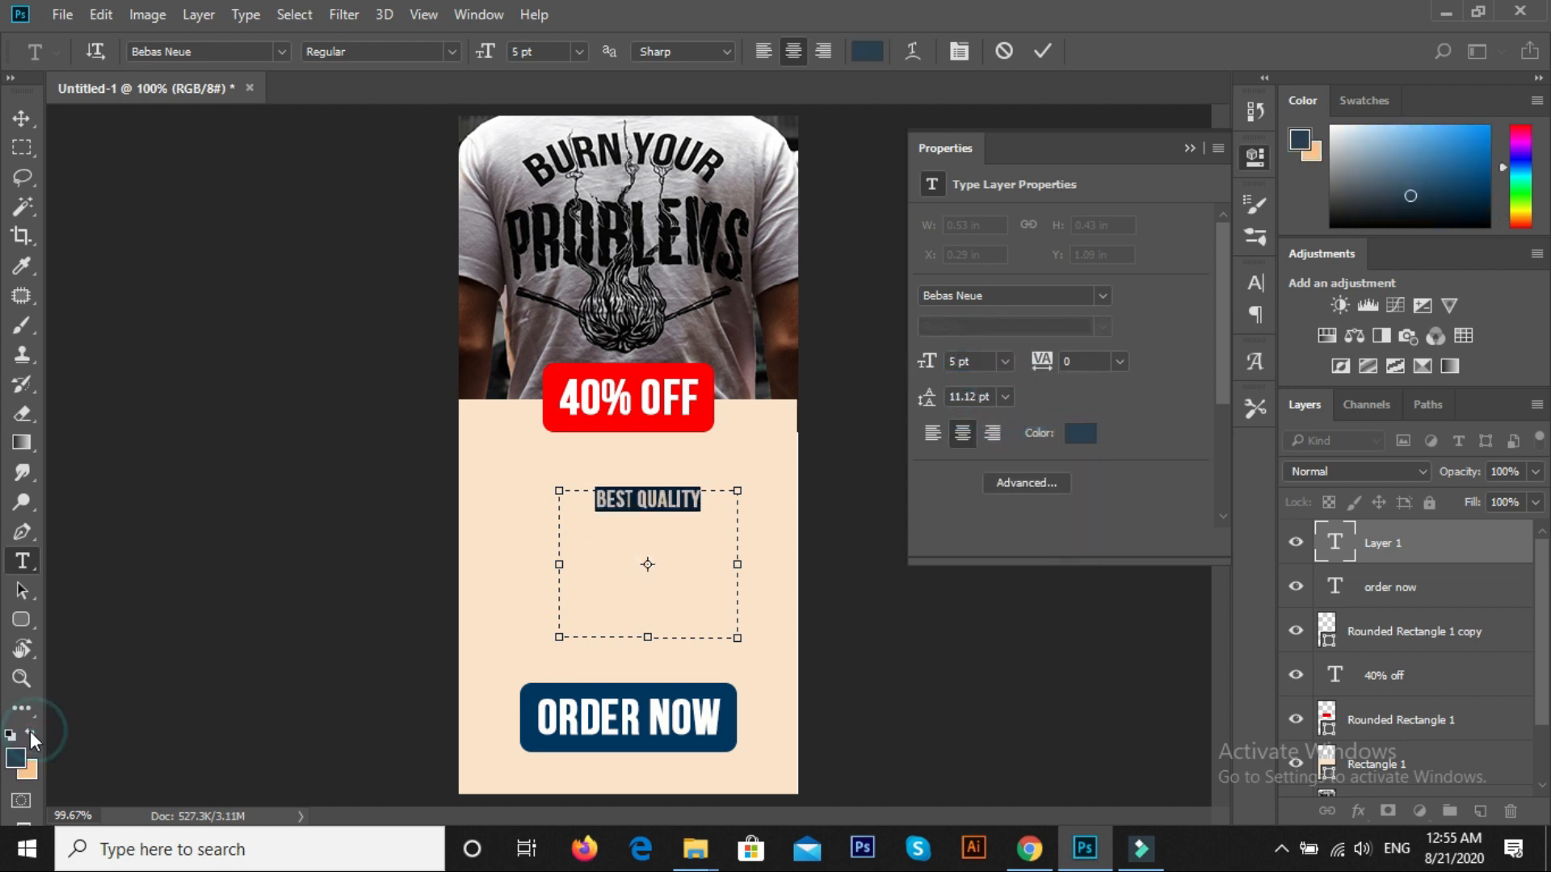
pyautogui.click(711, 512)
pyautogui.hotkey('ctrl', 'Return')
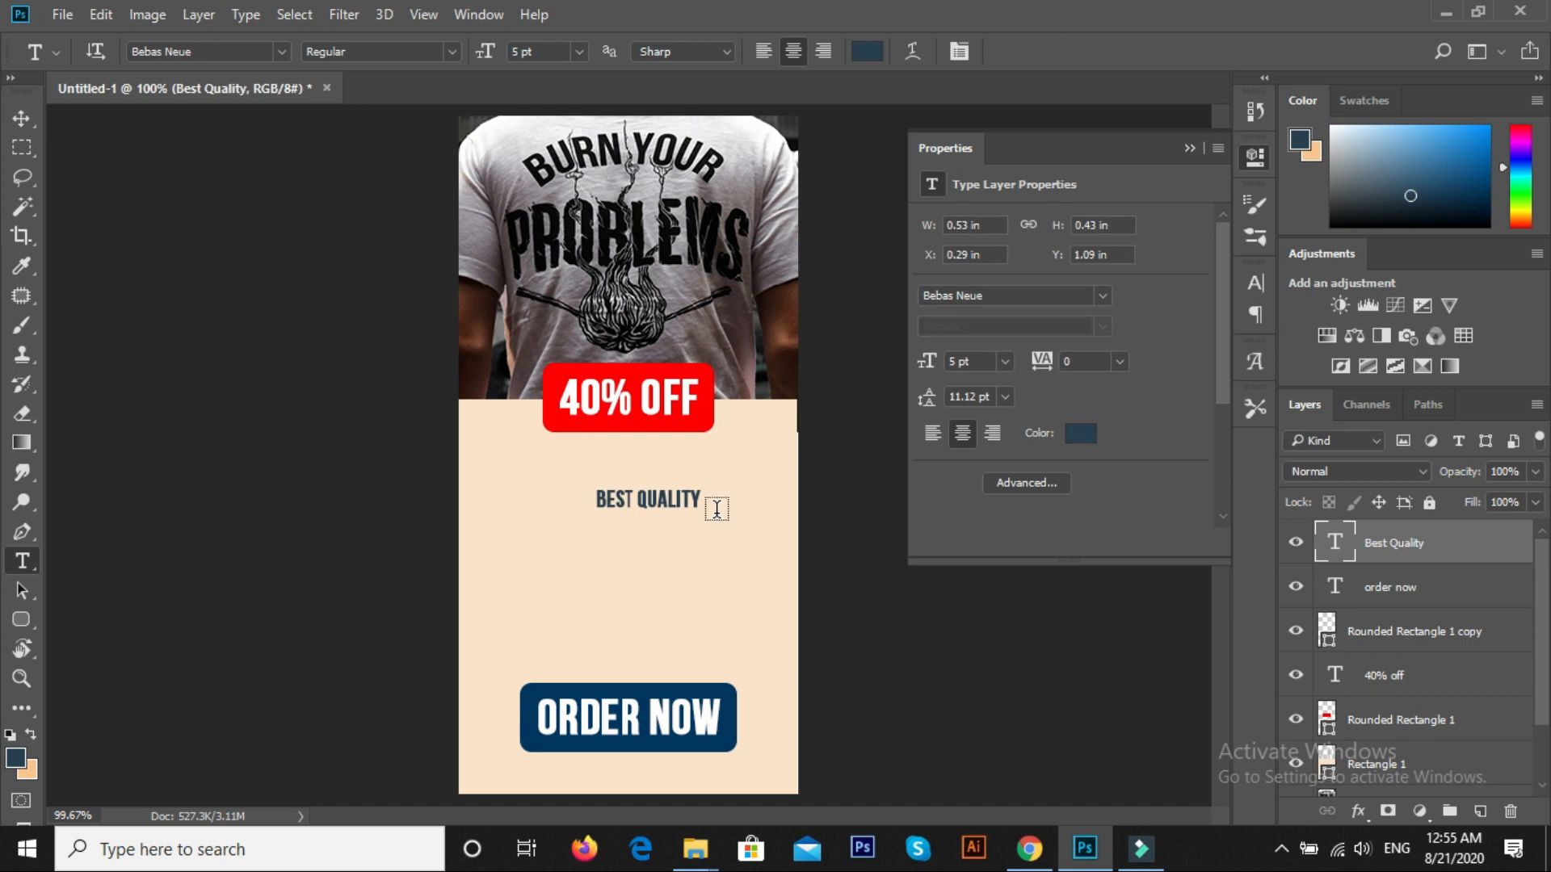
pyautogui.click(693, 502)
pyautogui.hotkey('ctrl', 'Return')
pyautogui.press('0')
pyautogui.press('0')
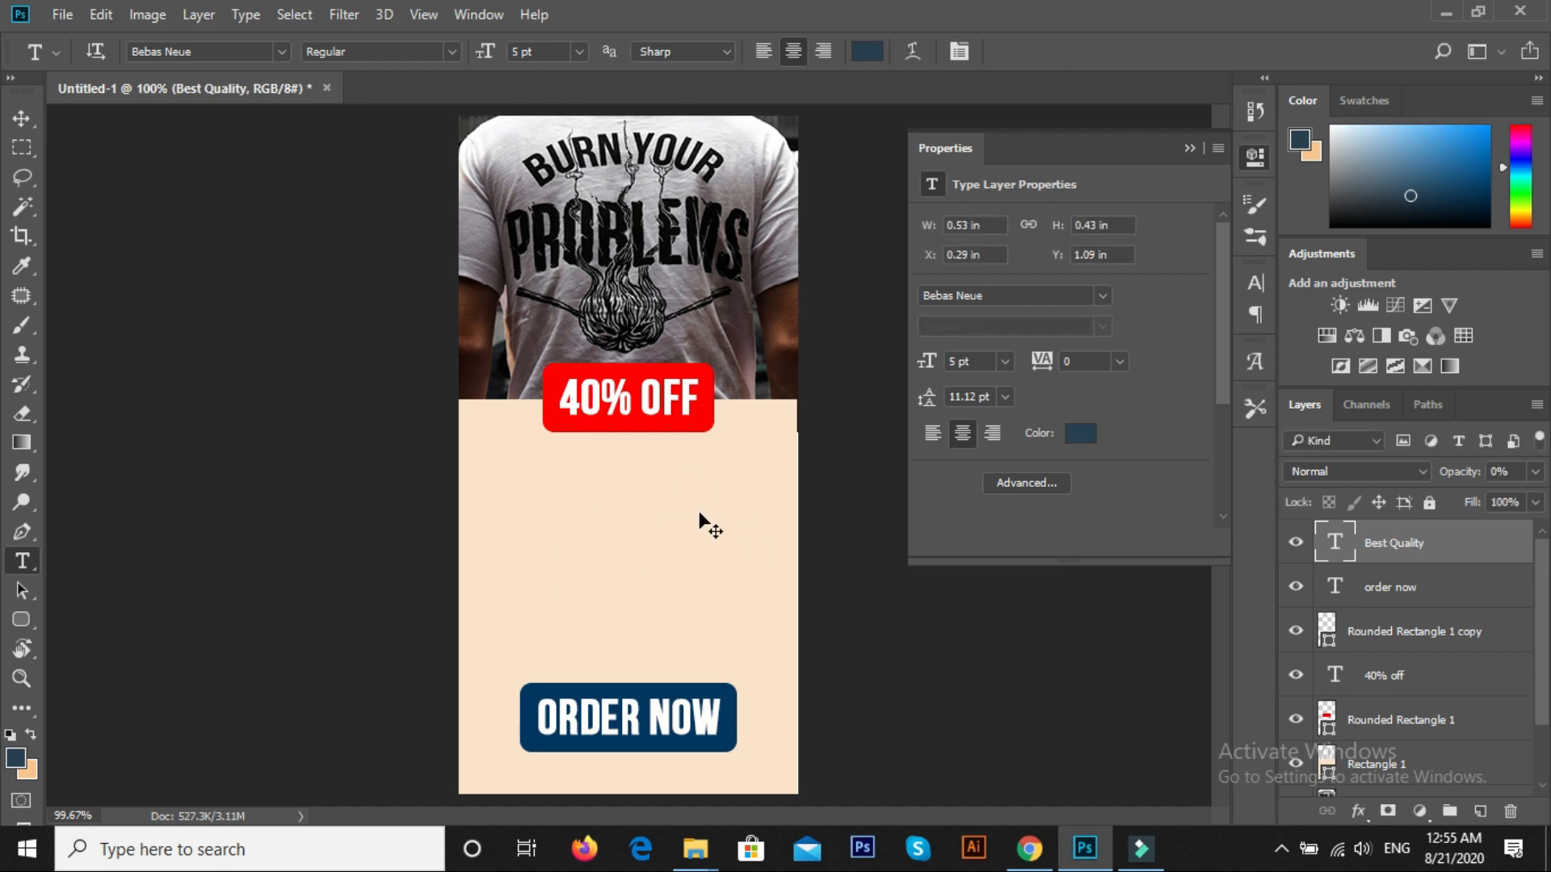
pyautogui.press('0')
pyautogui.click(735, 531)
pyautogui.hotkey('ctrl', 'Return')
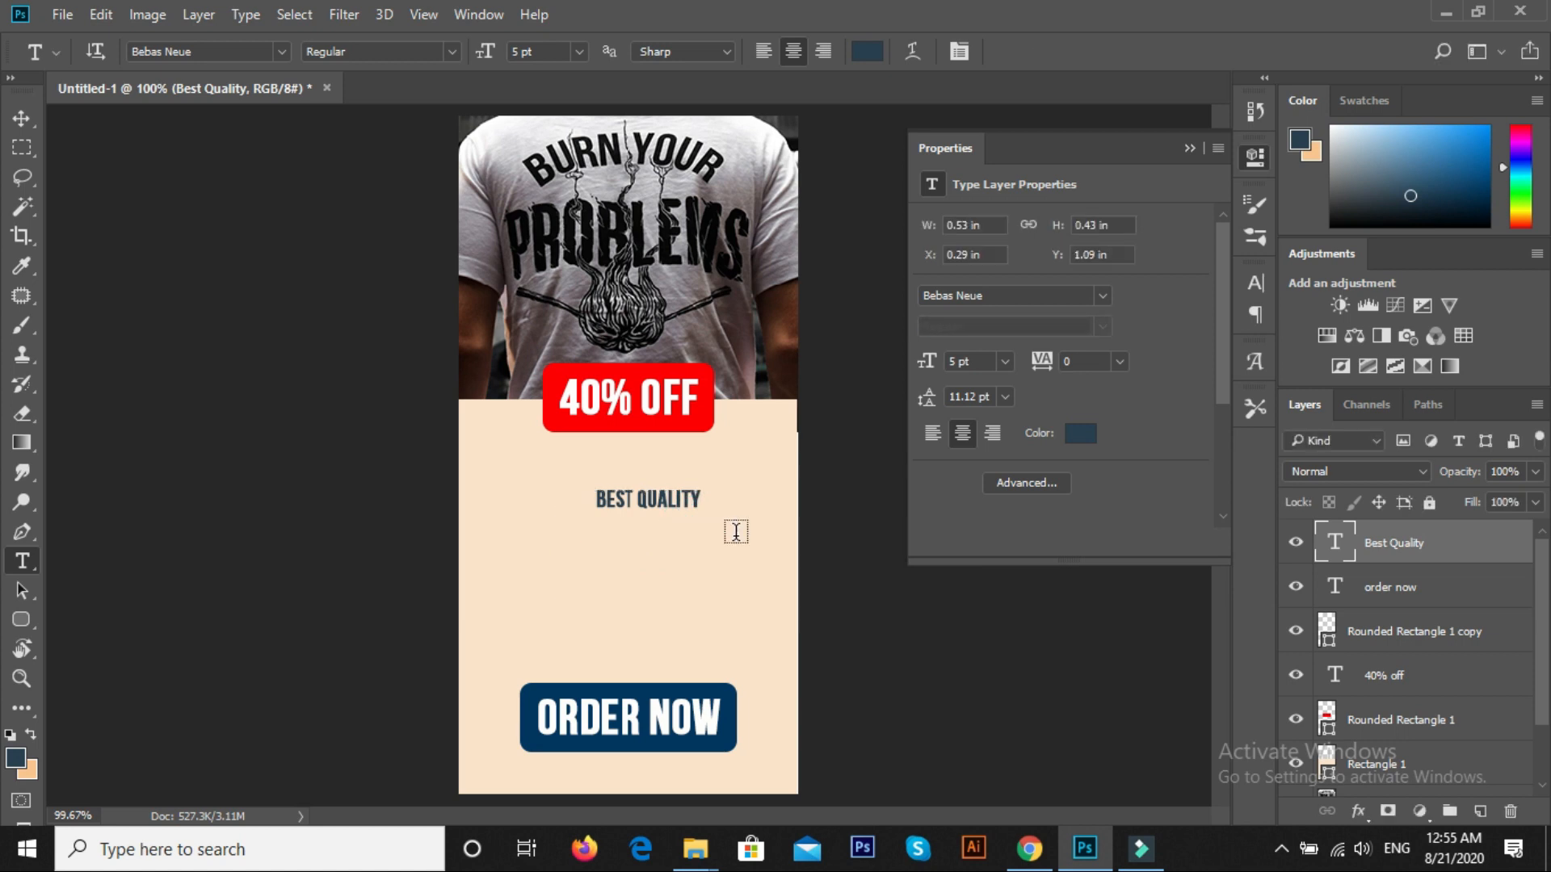
# Step: Add the lines "100% COTTON" and "SHIPPING FREE" below "BEST QUALITY" in the same text box
pyautogui.click(692, 502)
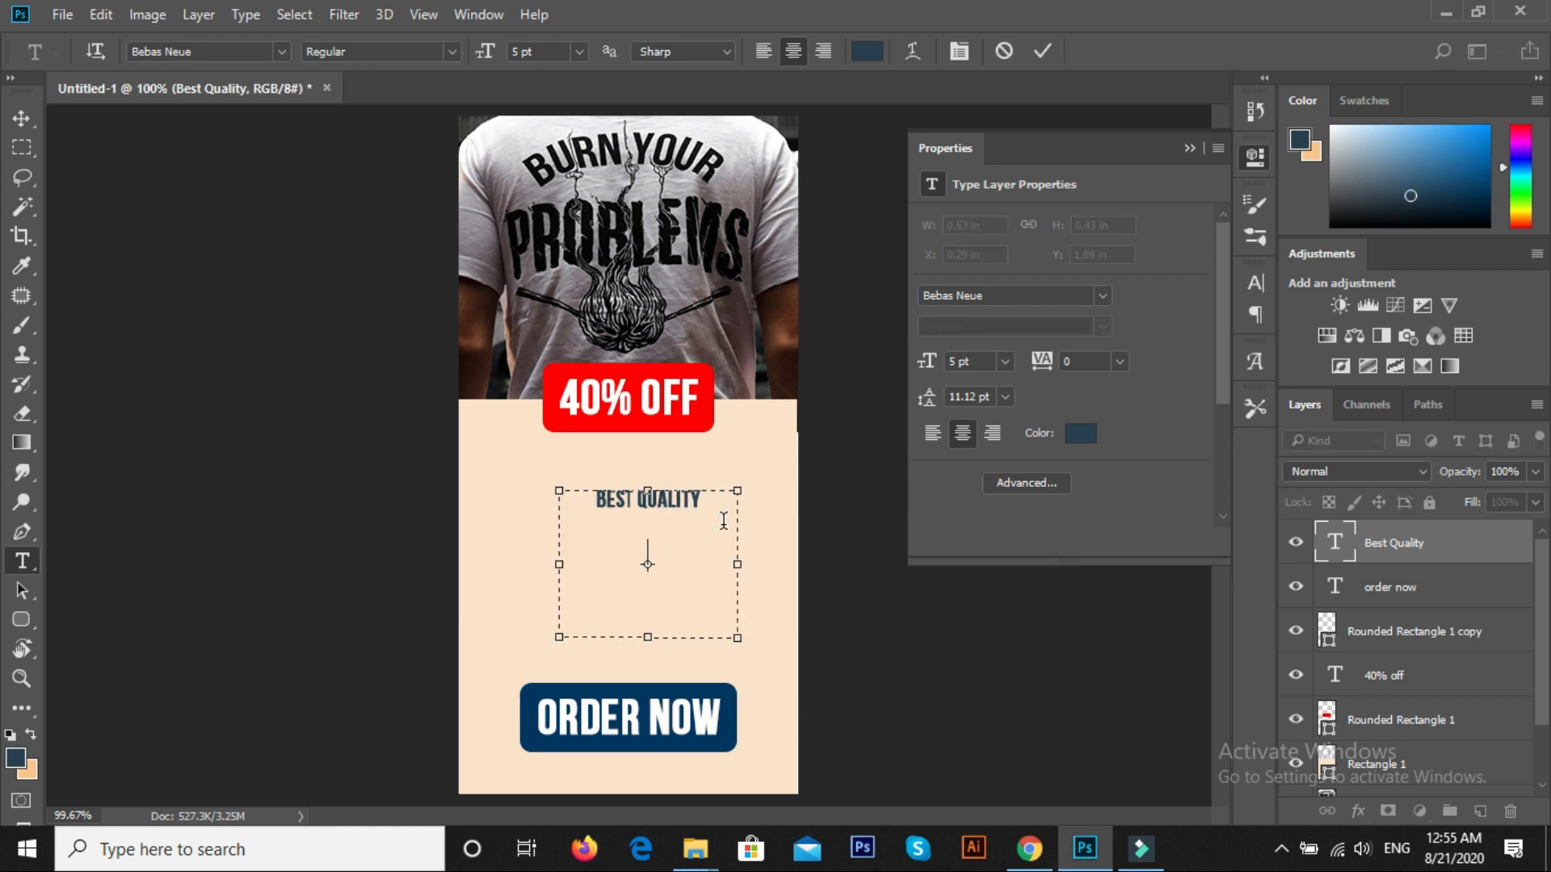
pyautogui.write('100% COTTON')
pyautogui.press('Return')
pyautogui.write('MONEY')
pyautogui.press('BackSpace')
pyautogui.press('BackSpace')
pyautogui.press('BackSpace')
pyautogui.press('BackSpace')
pyautogui.press('BackSpace')
pyautogui.write('SHIPPING FREE')
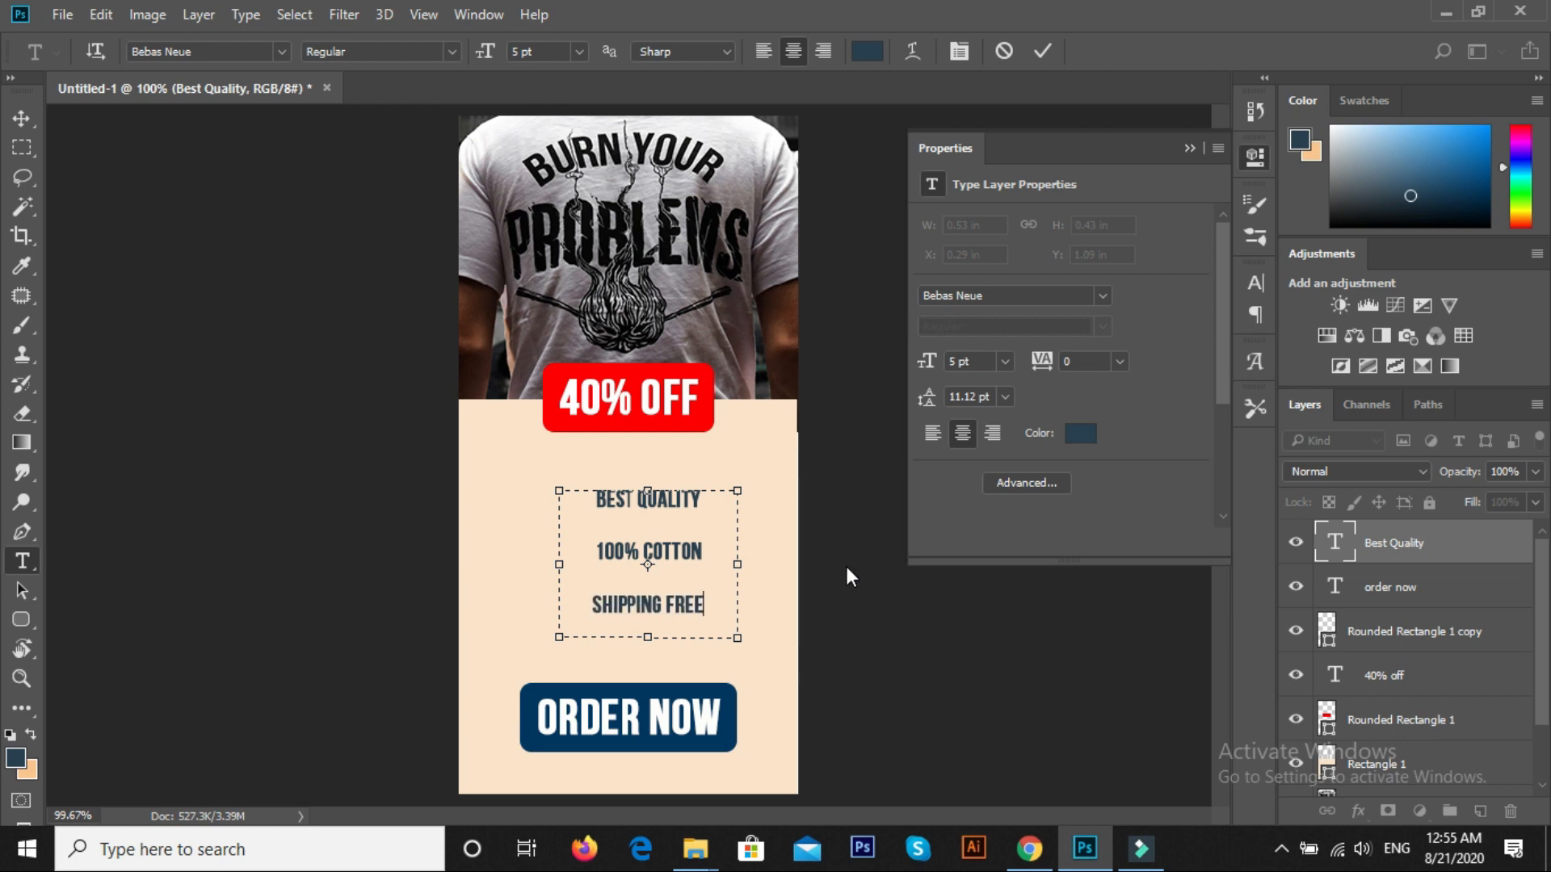
# Step: Set the leading of all three text lines to Auto
pyautogui.hotkey('ctrl', 'a')
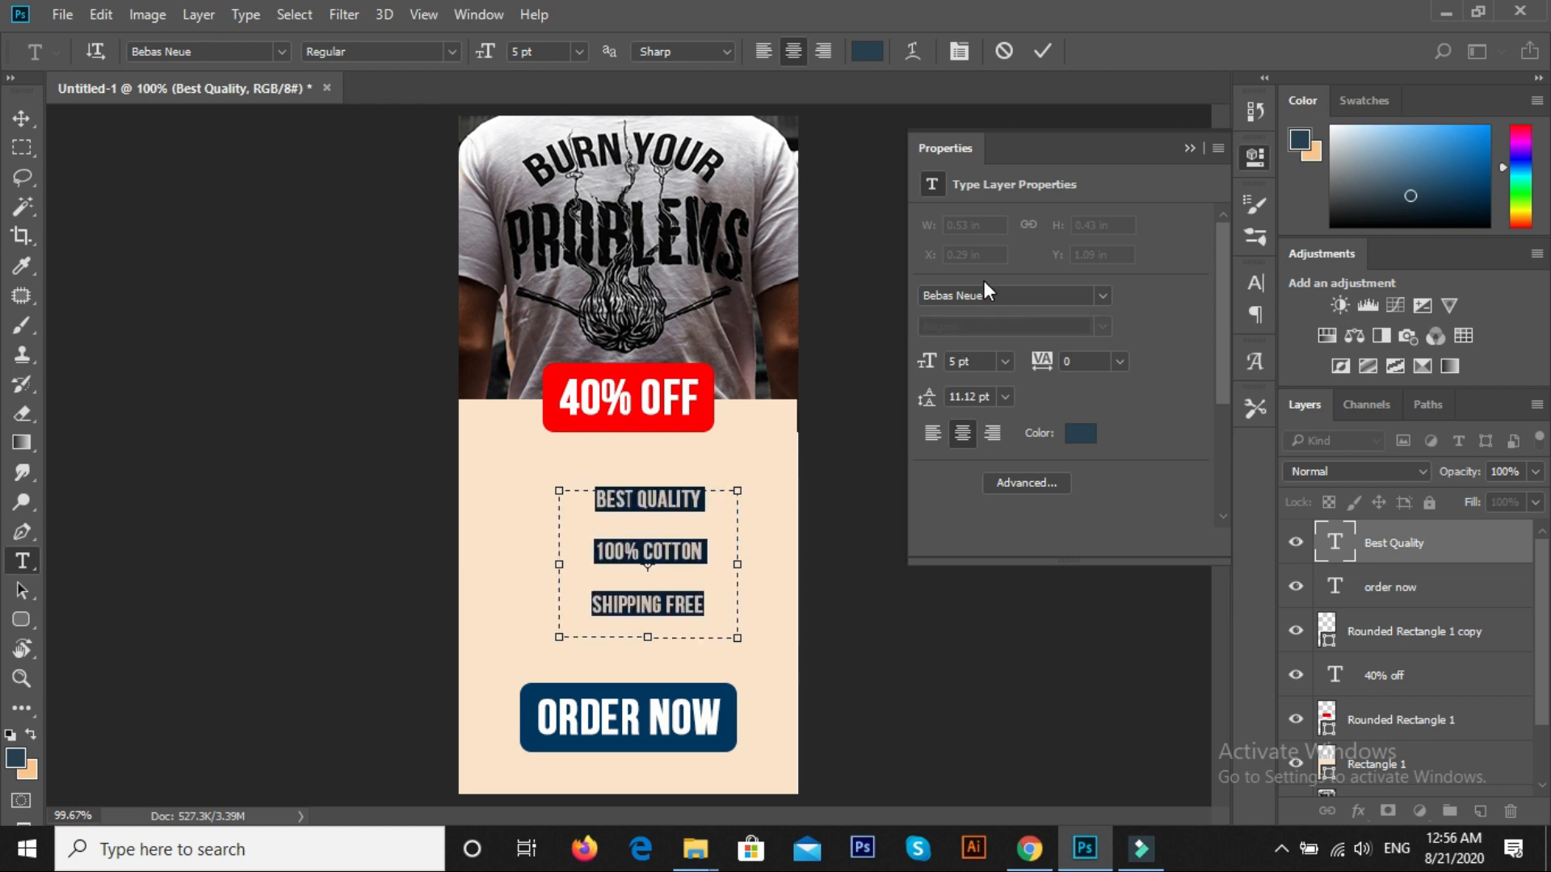
pyautogui.click(959, 51)
pyautogui.click(1213, 342)
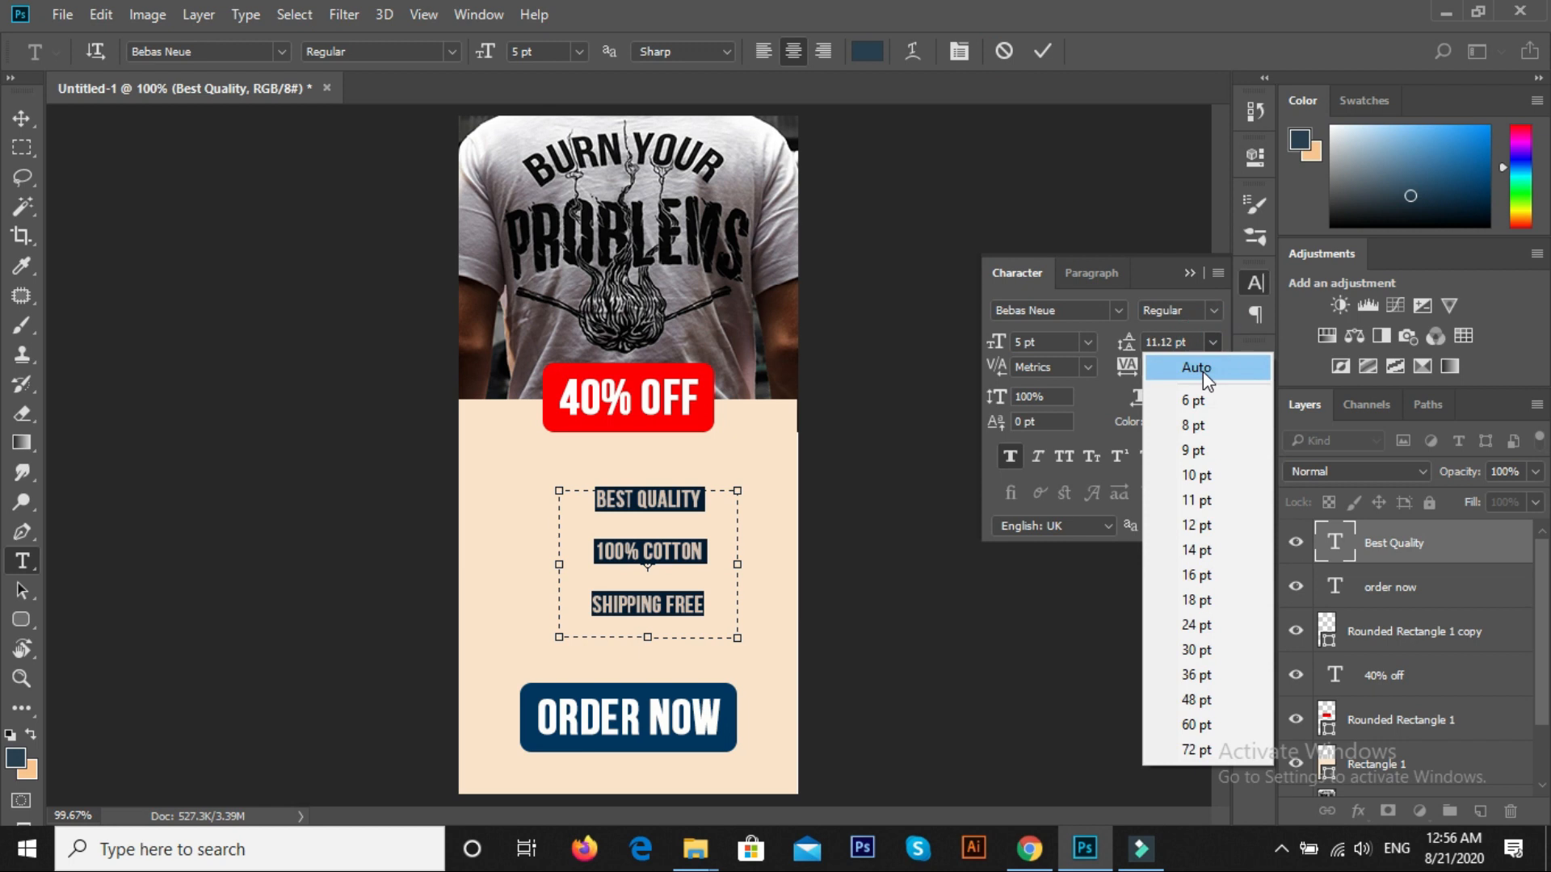
pyautogui.click(1187, 363)
pyautogui.click(1075, 275)
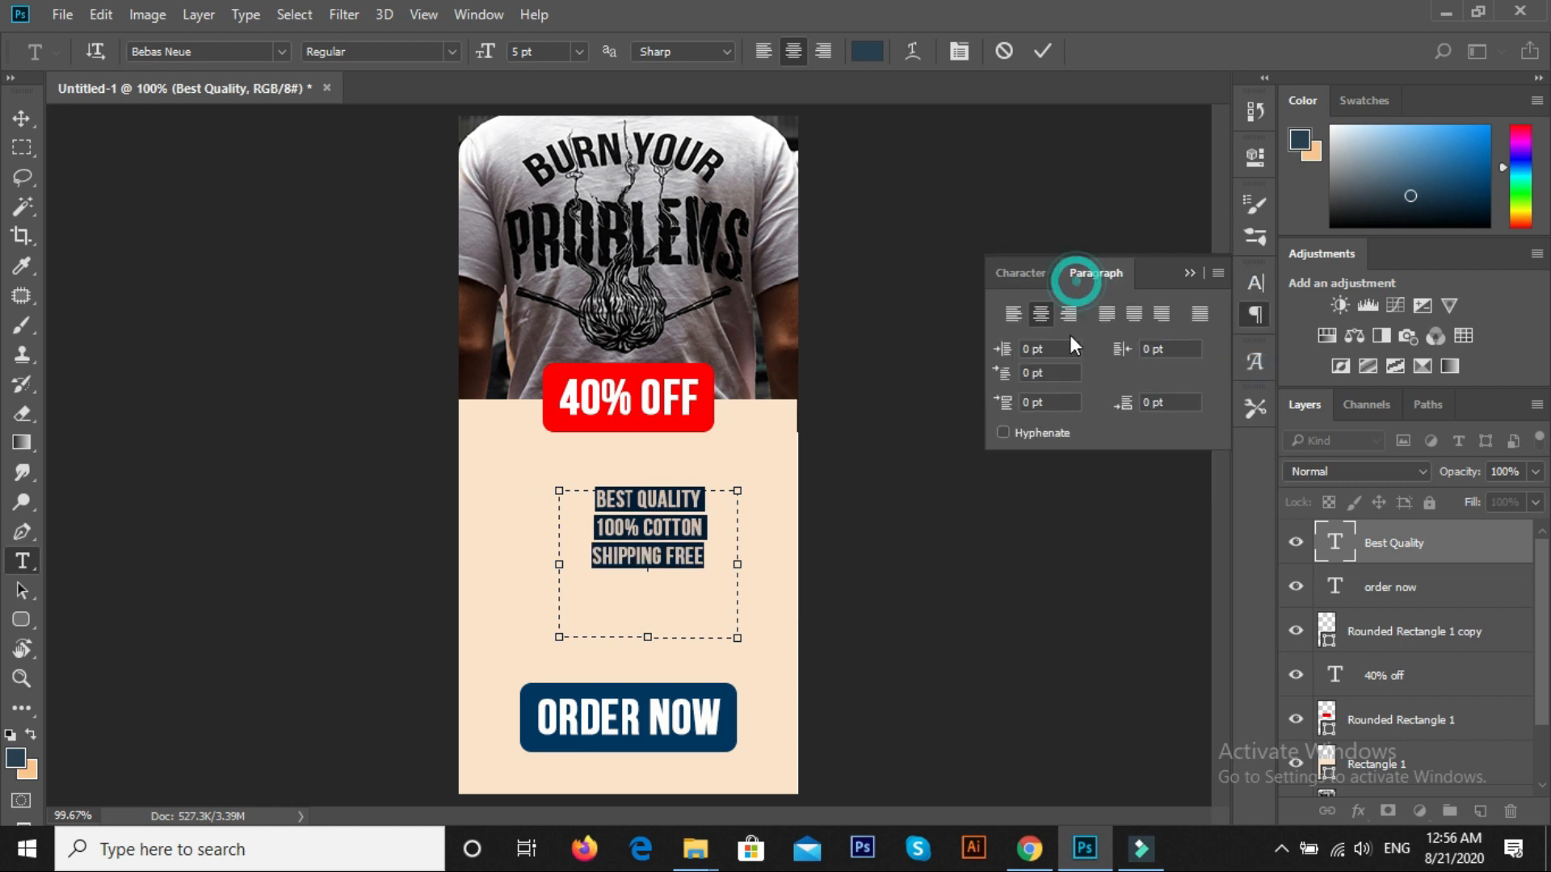
# Step: Nudge the three-line text block into the horizontal middle of the banner and down to just above the "ORDER NOW" button
pyautogui.click(17, 124)
pyautogui.hotkey('shift', 'Left')
pyautogui.hotkey('shift', 'Left')
pyautogui.hotkey('shift', 'Down')
pyautogui.press('t')
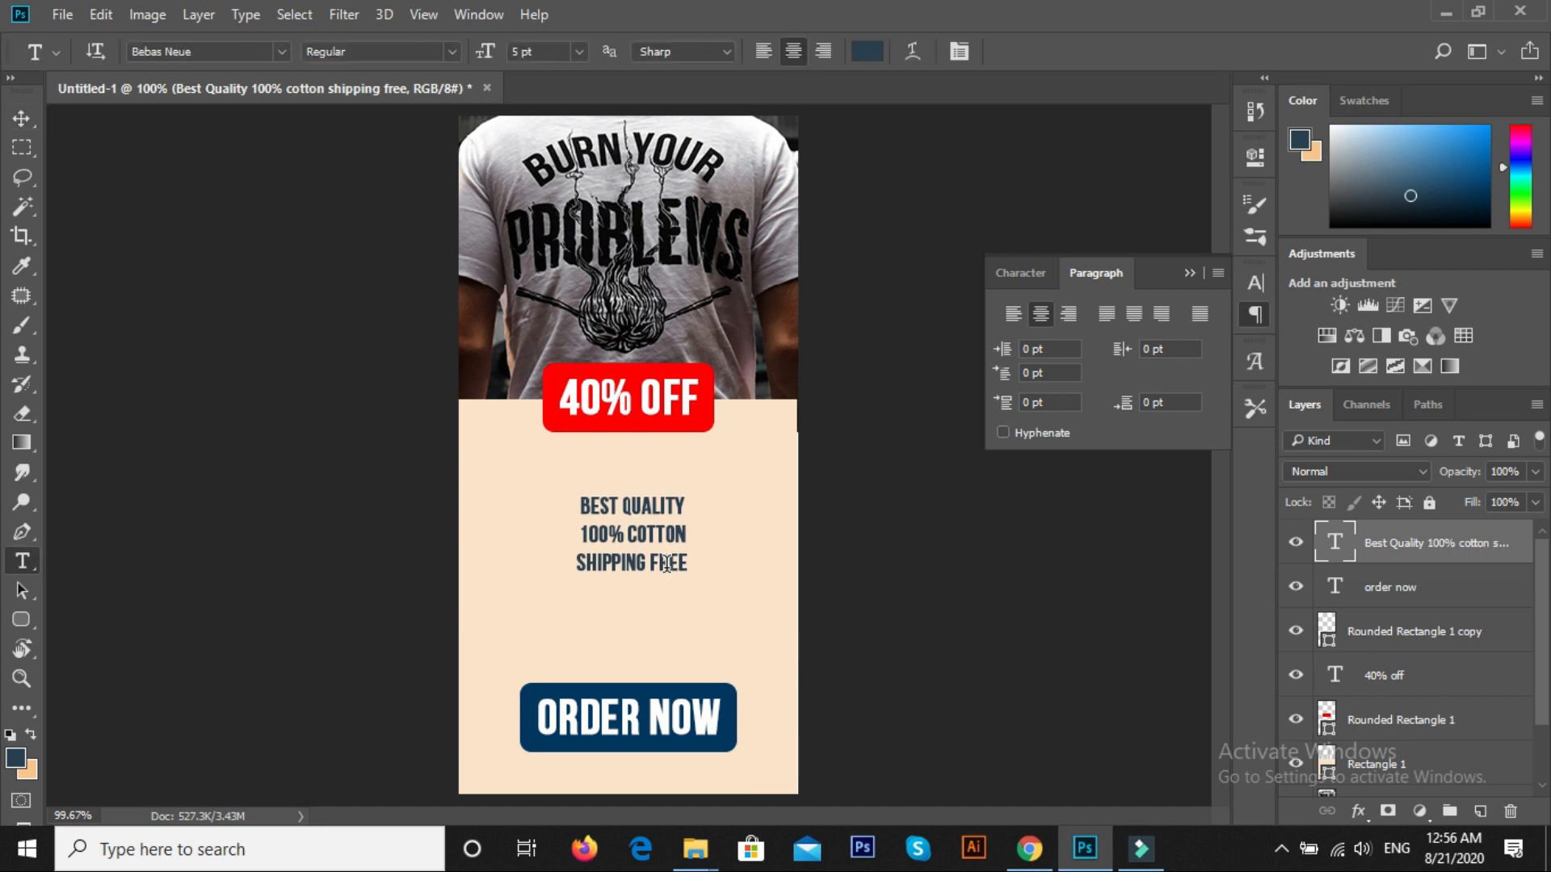
pyautogui.click(667, 566)
pyautogui.hotkey('ctrl', 'a')
pyautogui.click(21, 119)
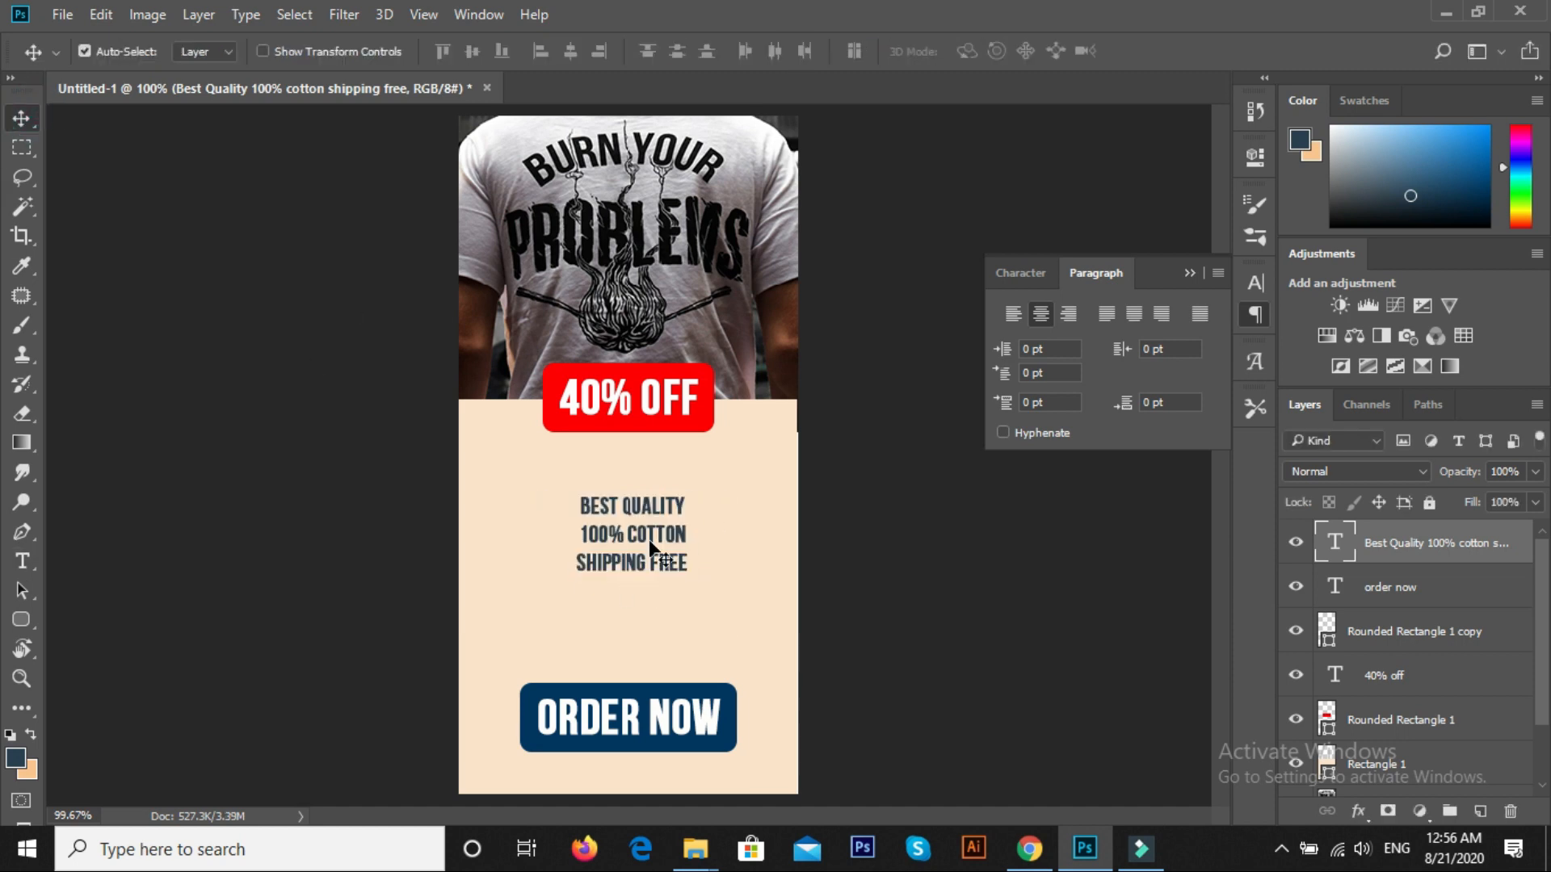
pyautogui.hotkey('shift', 'Down')
pyautogui.hotkey('shift', 'Down')
pyautogui.hotkey('shift', 'Down')
pyautogui.hotkey('shift', 'Down')
pyautogui.hotkey('shift', 'Down')
pyautogui.hotkey('shift', 'Down')
pyautogui.hotkey('shift', 'Down')
pyautogui.hotkey('shift', 'Down')
pyautogui.hotkey('shift', 'Down')
pyautogui.hotkey('shift', 'Down')
pyautogui.hotkey('shift', 'Down')
pyautogui.hotkey('shift', 'Down')
pyautogui.press('Up')
pyautogui.press('Up')
pyautogui.press('Up')
pyautogui.press('Up')
pyautogui.press('Up')
pyautogui.press('Up')
pyautogui.press('Up')
pyautogui.press('Up')
pyautogui.press('Up')
pyautogui.press('Up')
pyautogui.press('Up')
pyautogui.press('Up')
pyautogui.press('Up')
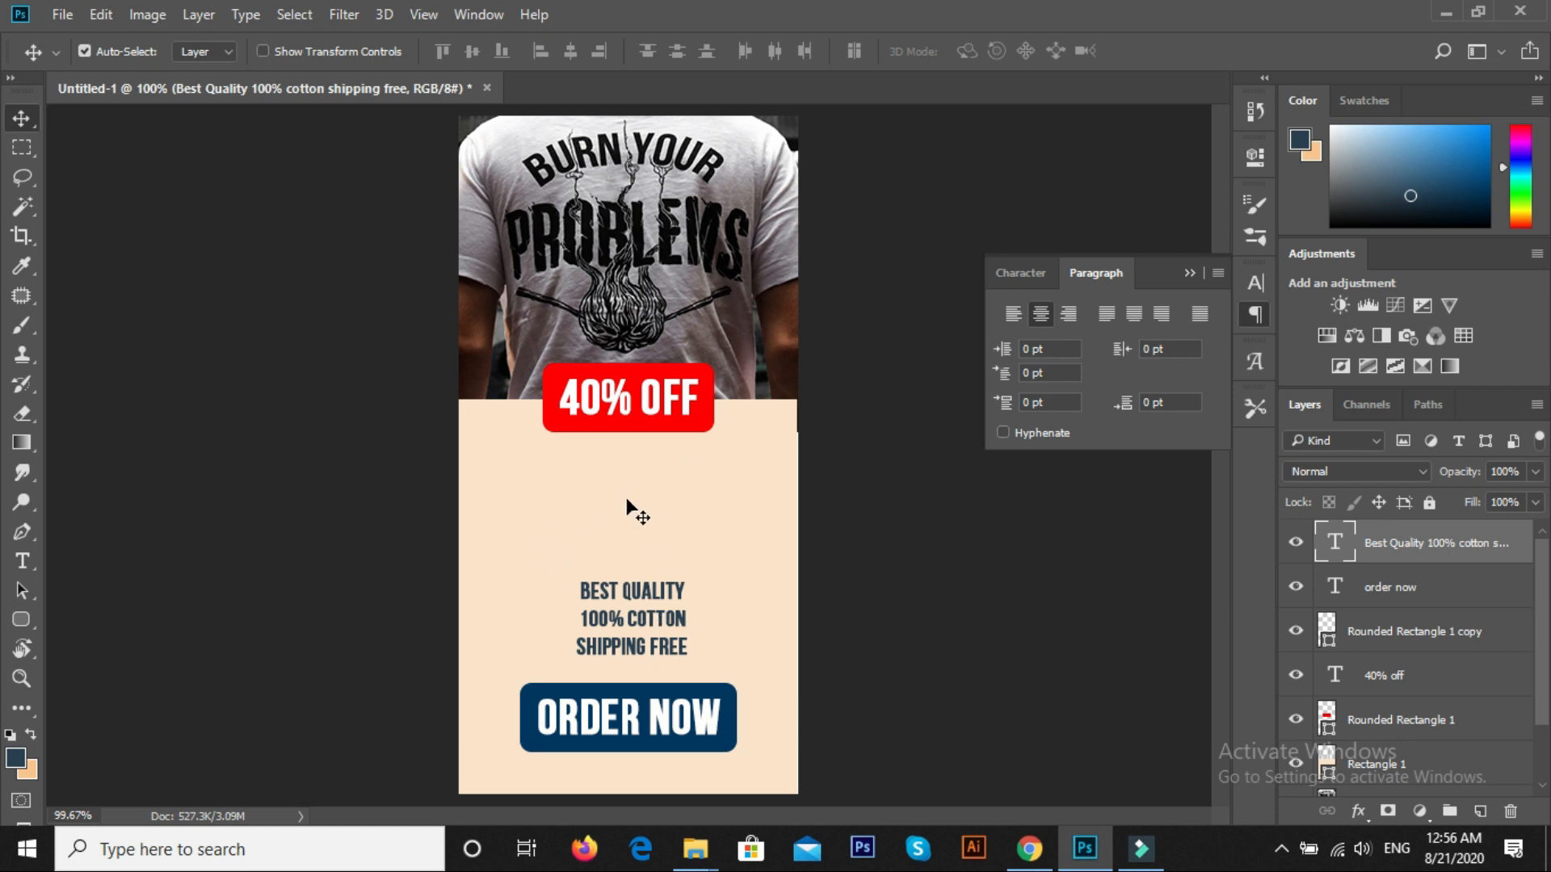
# Step: Duplicate the "40% OFF" text below the red badge and replace the copy's wording with "GET YOUR"
pyautogui.rightClick(618, 399)
pyautogui.click(635, 410)
pyautogui.moveTo(635, 410); pyautogui.dragTo(652, 502)
pyautogui.doubleClick(652, 499)
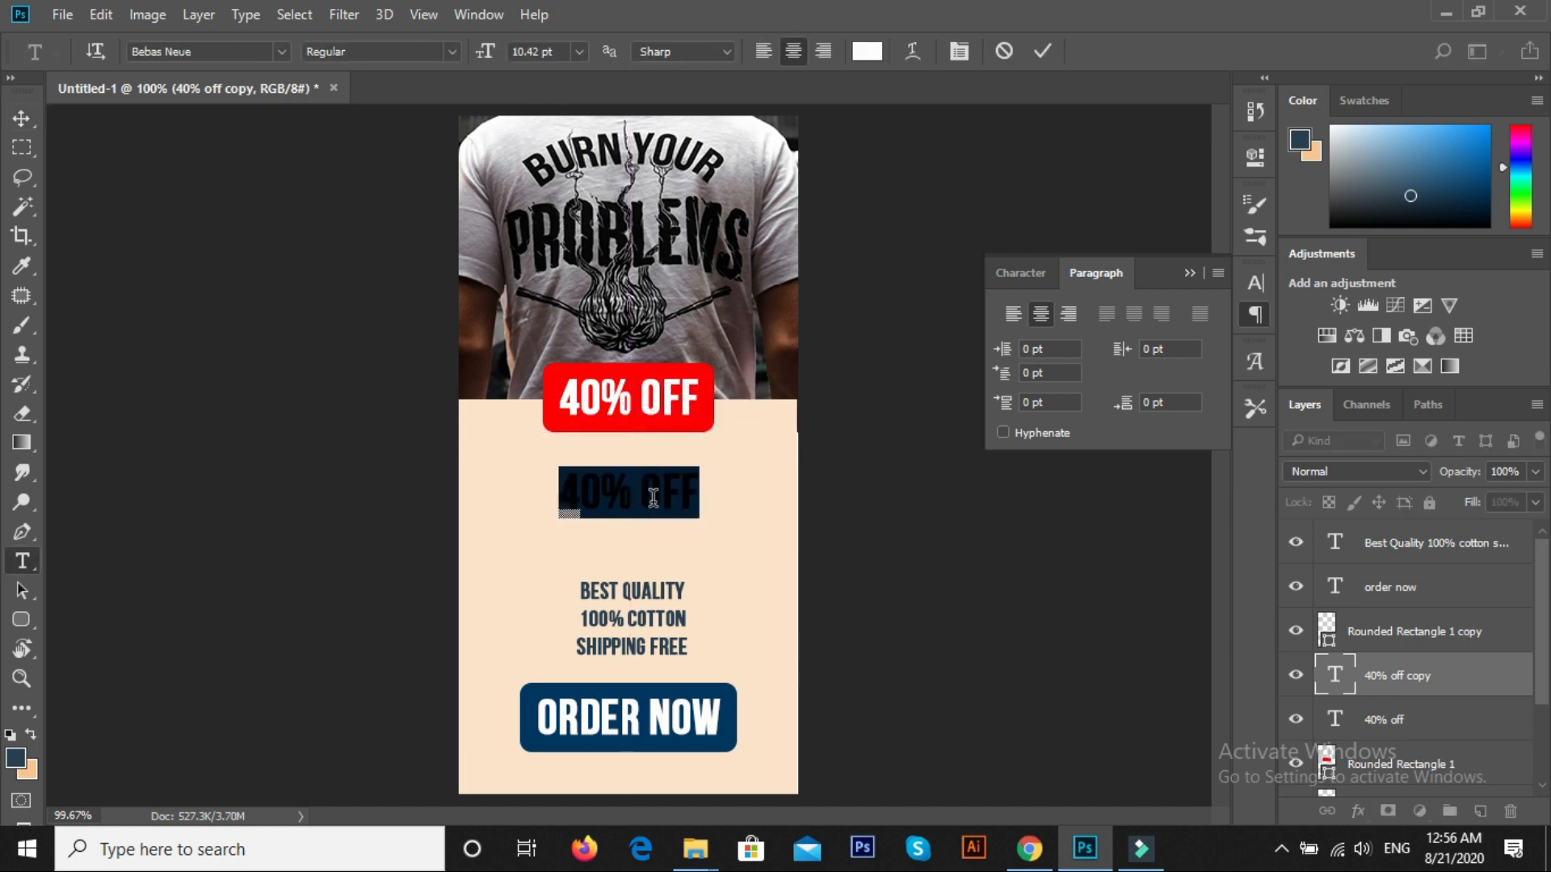
pyautogui.write('GET YOUR')
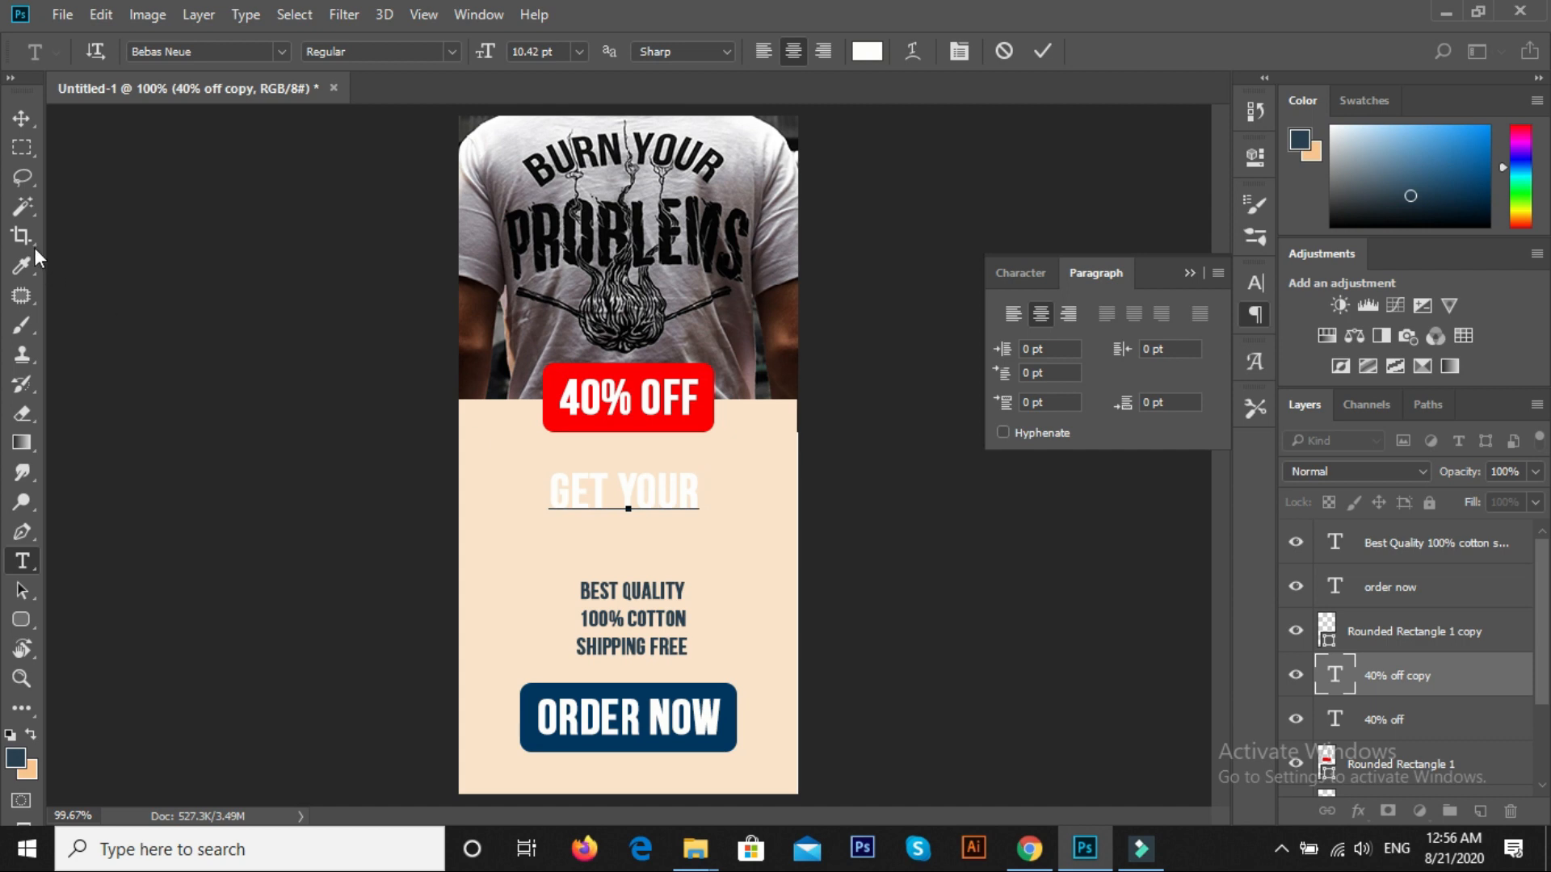
pyautogui.click(21, 120)
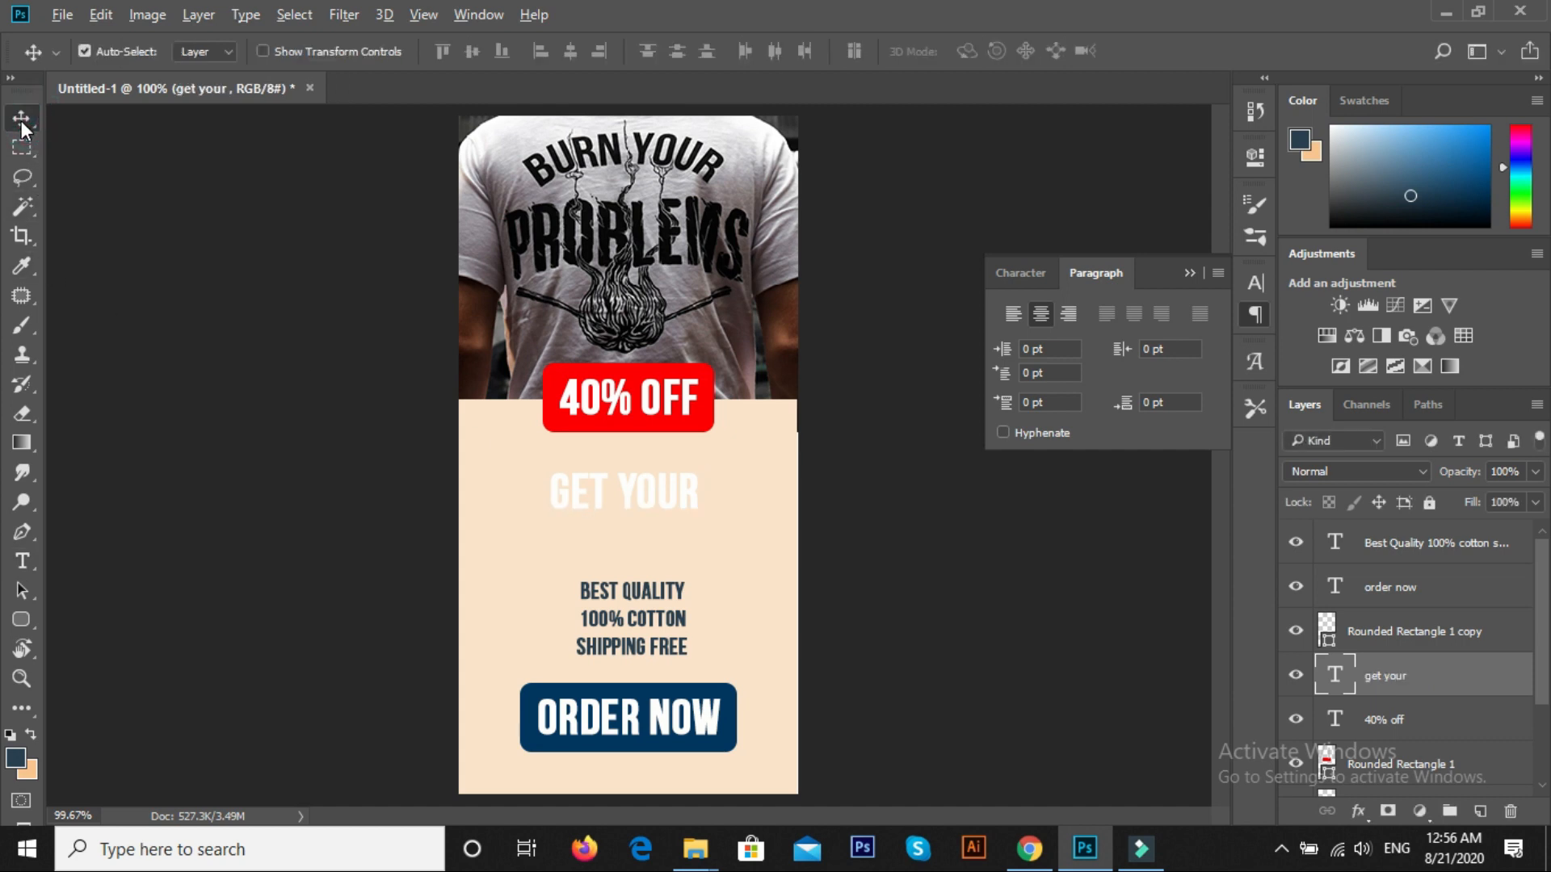
# Step: Fill the "GET YOUR" text with the dark blue foreground color and nudge it up close beneath the red badge
pyautogui.hotkey('ctrl', 'BackSpace')
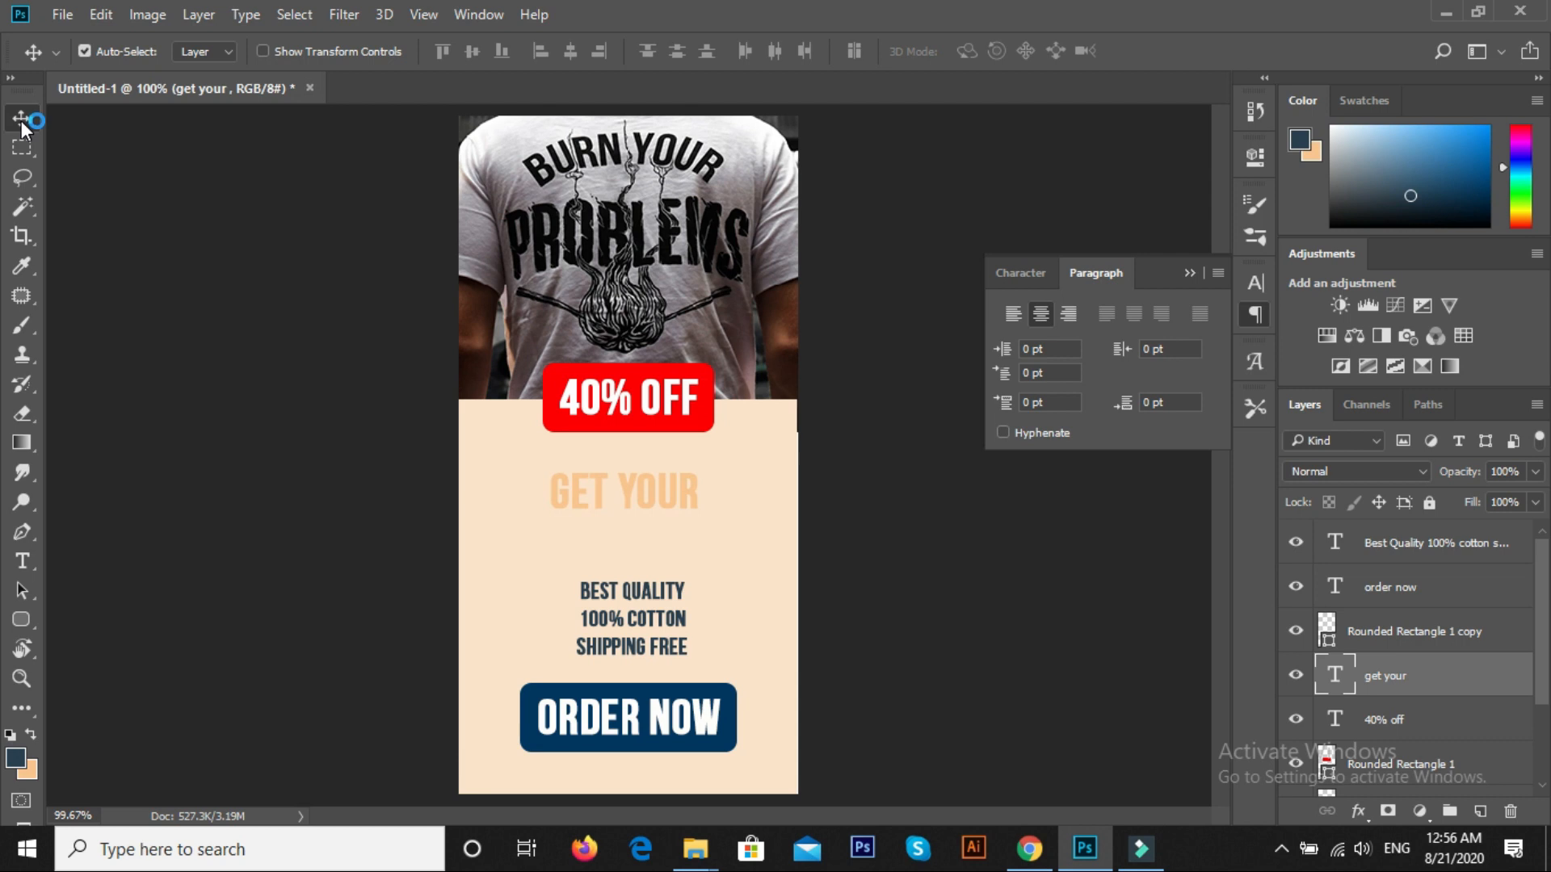
pyautogui.hotkey('alt', 'BackSpace')
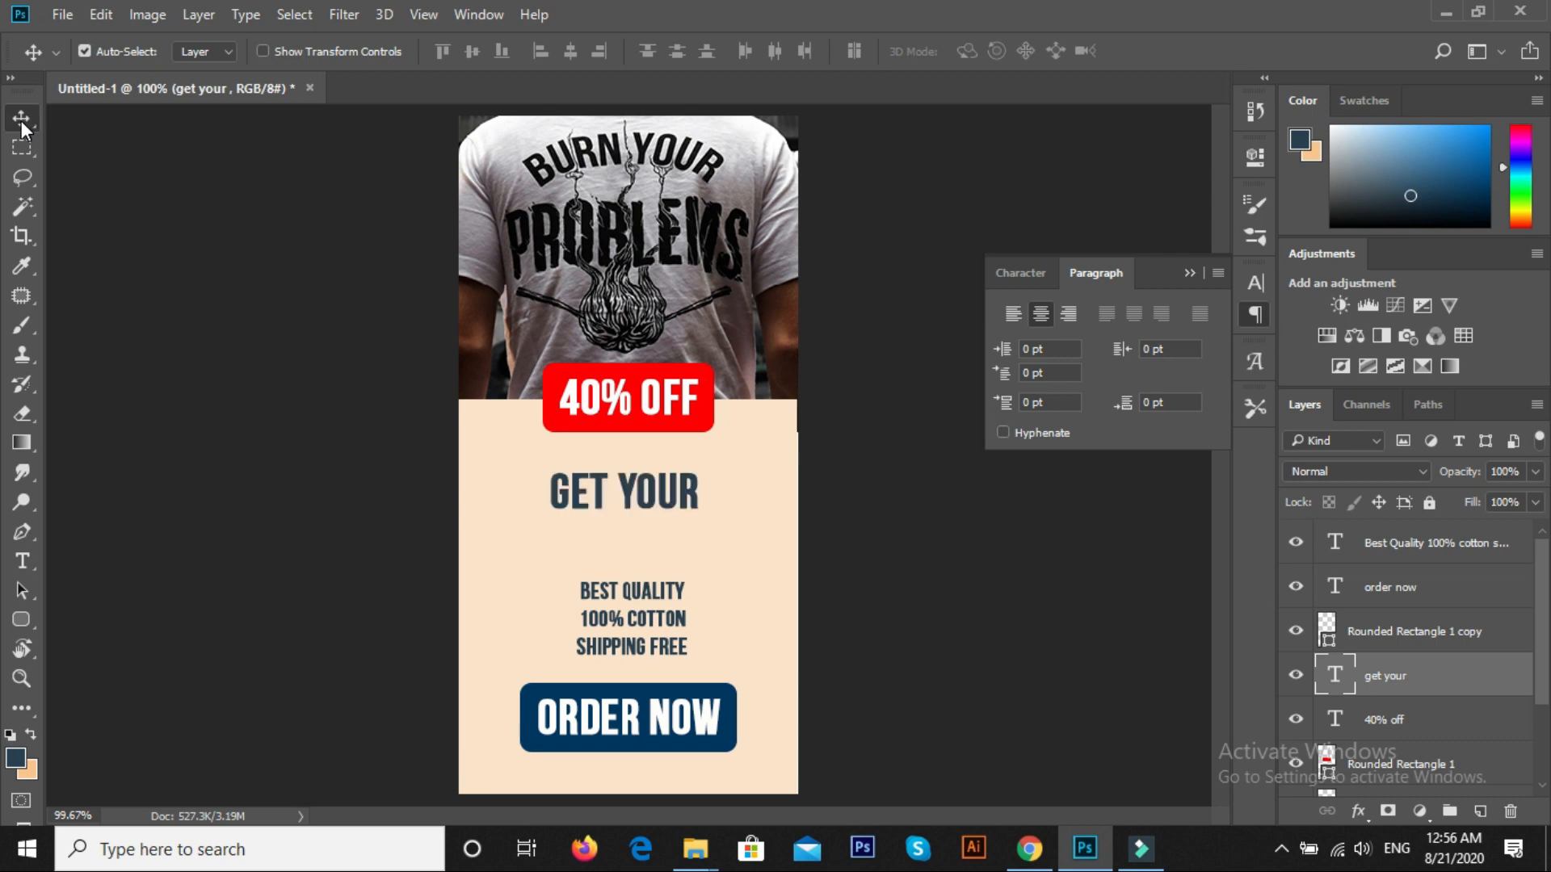
pyautogui.press('Up')
pyautogui.press('Up')
pyautogui.press('Up')
pyautogui.press('Up')
pyautogui.press('Up')
pyautogui.press('Up')
pyautogui.press('Up')
pyautogui.press('Up')
pyautogui.press('Up')
pyautogui.press('Up')
pyautogui.press('Up')
pyautogui.press('Up')
pyautogui.press('Up')
pyautogui.press('Up')
pyautogui.press('Up')
pyautogui.press('Up')
pyautogui.press('Up')
pyautogui.press('Up')
pyautogui.press('Up')
pyautogui.press('Up')
pyautogui.press('Up')
pyautogui.press('Up')
pyautogui.press('Up')
pyautogui.press('Up')
pyautogui.press('Up')
# Step: Duplicate the "GET YOUR" text and place the copy directly below the original as a second heading line
pyautogui.moveTo(580, 473); pyautogui.dragTo(582, 473)
pyautogui.press('Down')
pyautogui.press('Down')
pyautogui.press('Down')
pyautogui.press('Down')
pyautogui.press('Down')
pyautogui.press('Down')
pyautogui.press('Down')
pyautogui.press('Down')
pyautogui.press('Down')
pyautogui.press('Down')
pyautogui.press('Down')
pyautogui.press('Down')
pyautogui.press('Down')
pyautogui.press('Down')
pyautogui.press('Down')
pyautogui.press('Down')
pyautogui.press('Down')
pyautogui.press('Down')
pyautogui.press('Down')
pyautogui.press('Down')
pyautogui.press('Down')
pyautogui.press('Down')
pyautogui.press('Down')
# Step: Replace the wording of the lower "GET YOUR" line with "TSHIRT TODAY"
pyautogui.press('t')
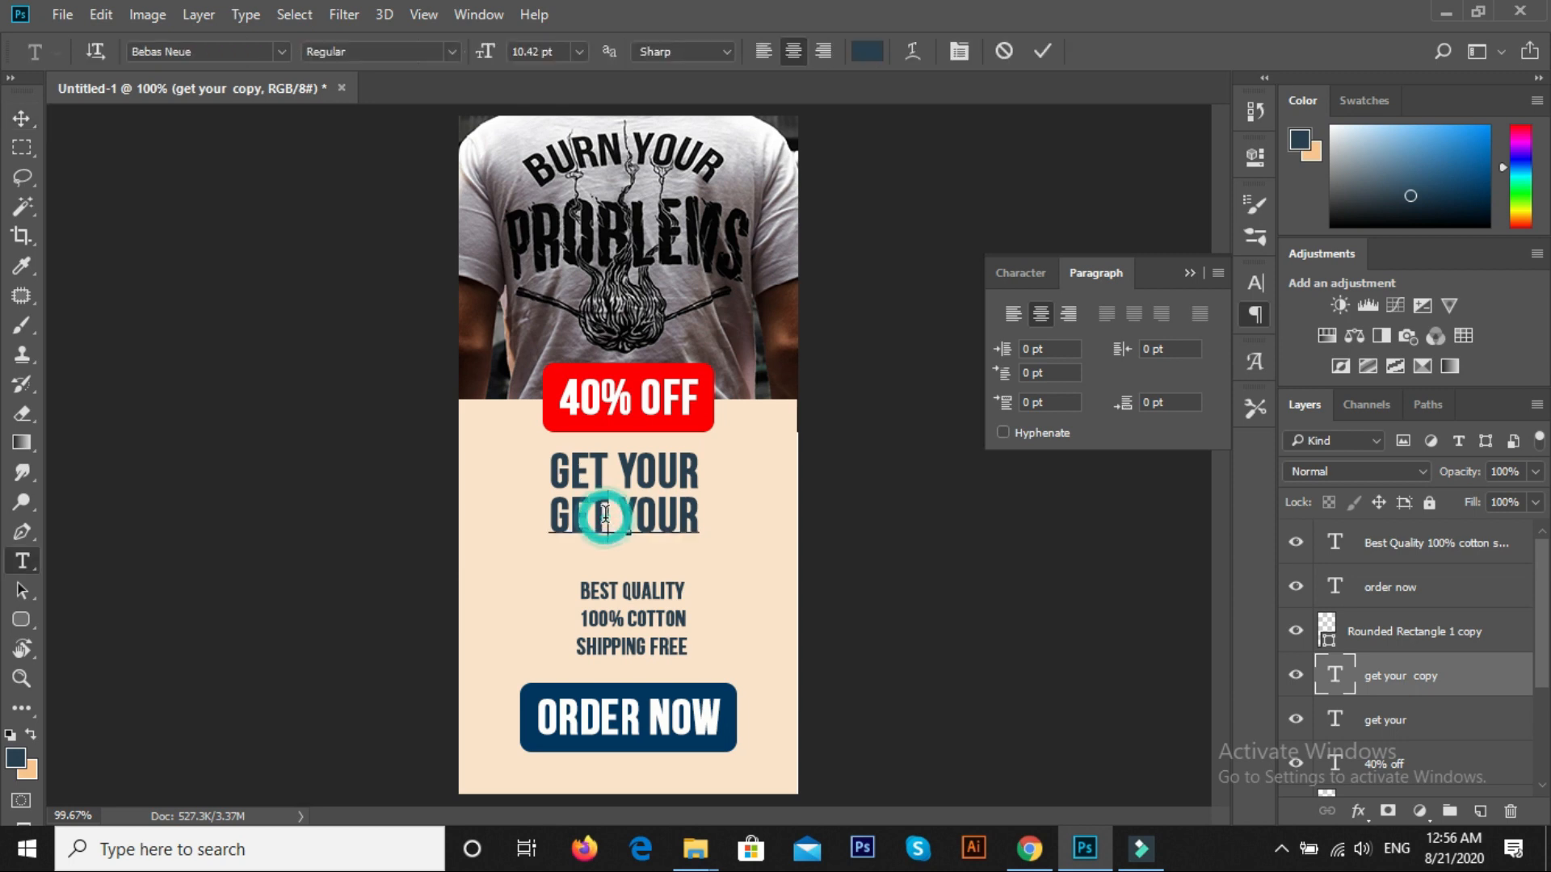
pyautogui.tripleClick(605, 514)
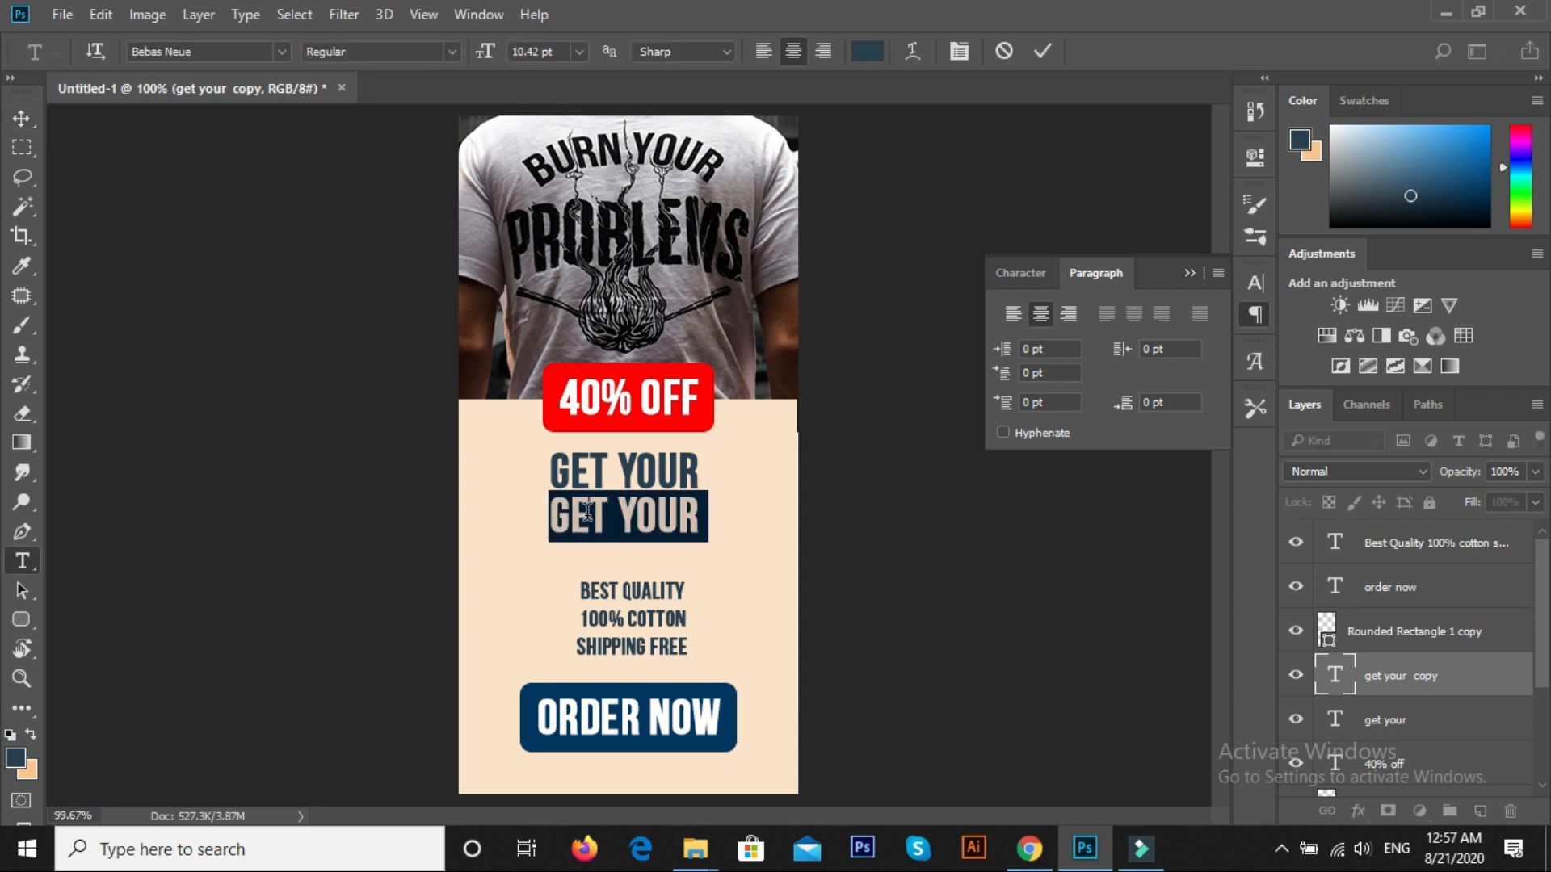
pyautogui.write('TSHIRT')
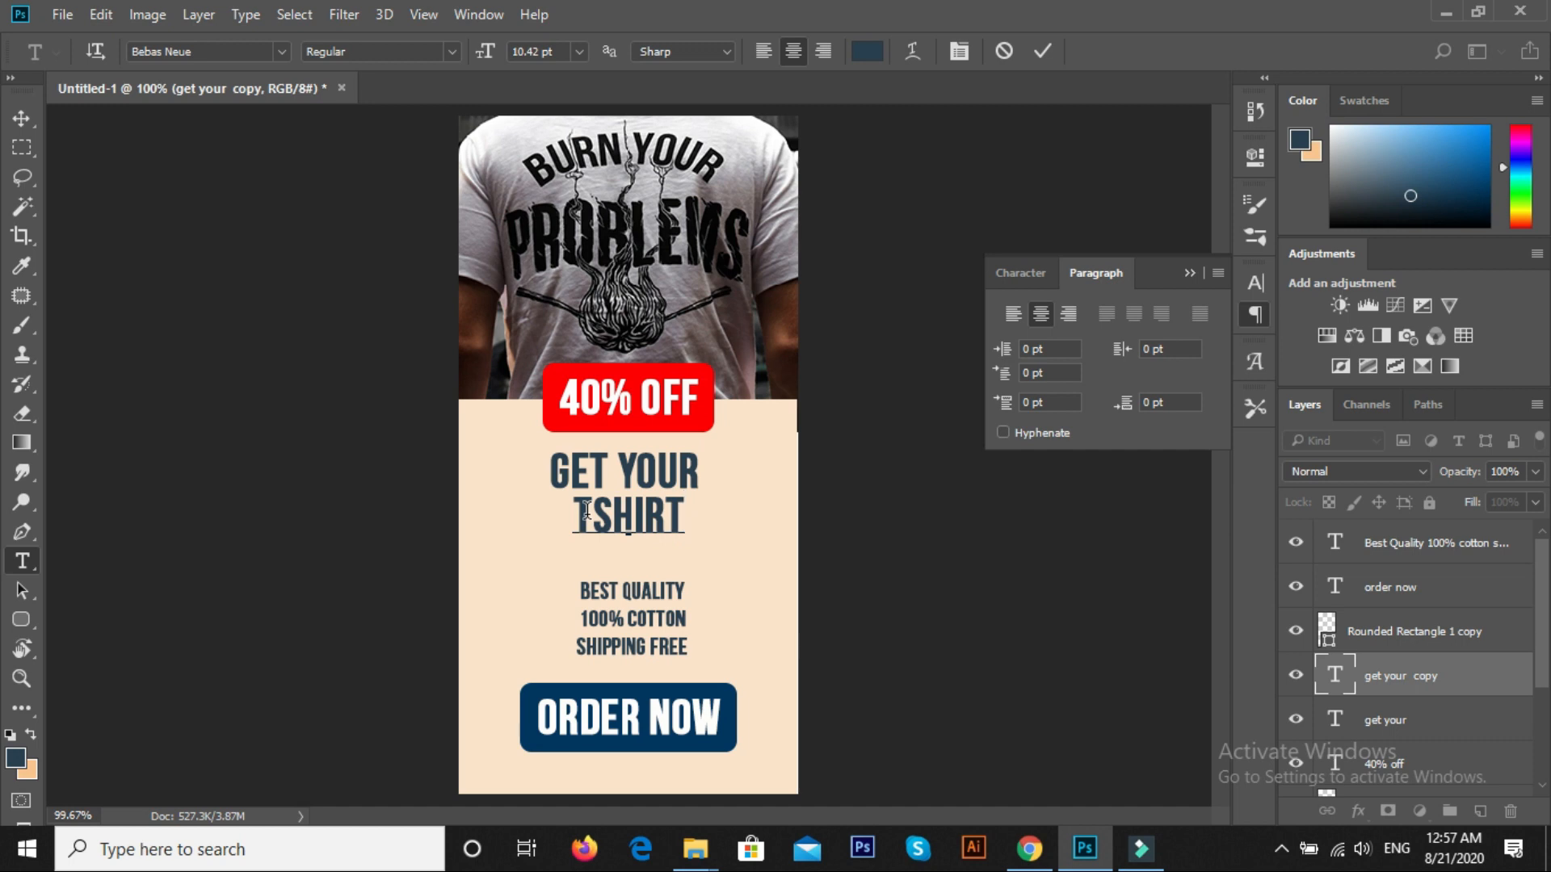
pyautogui.write('ODAY')
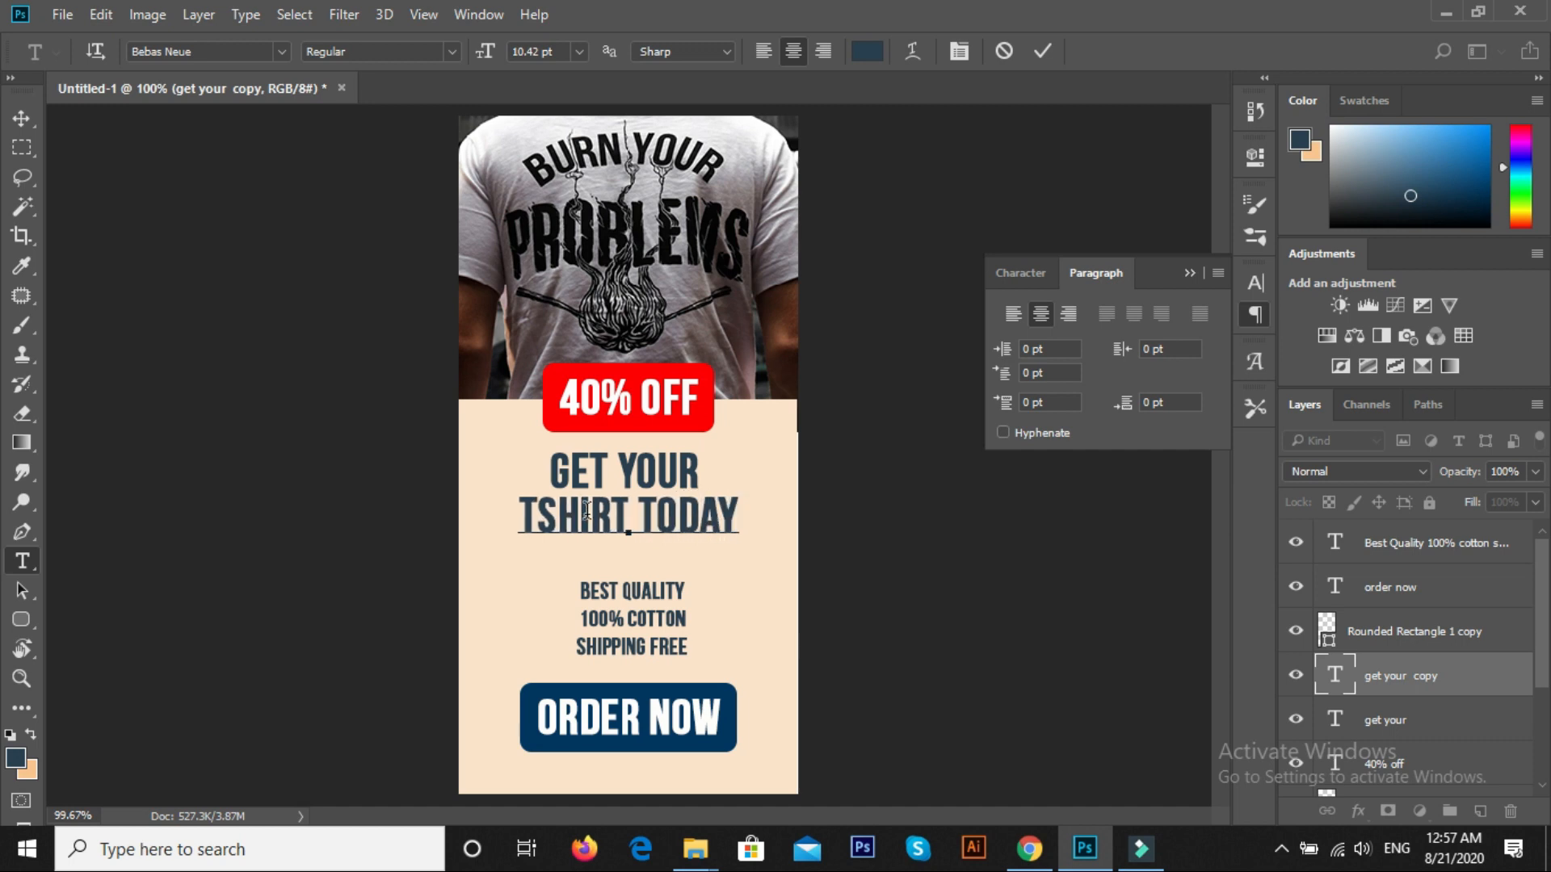
pyautogui.click(18, 132)
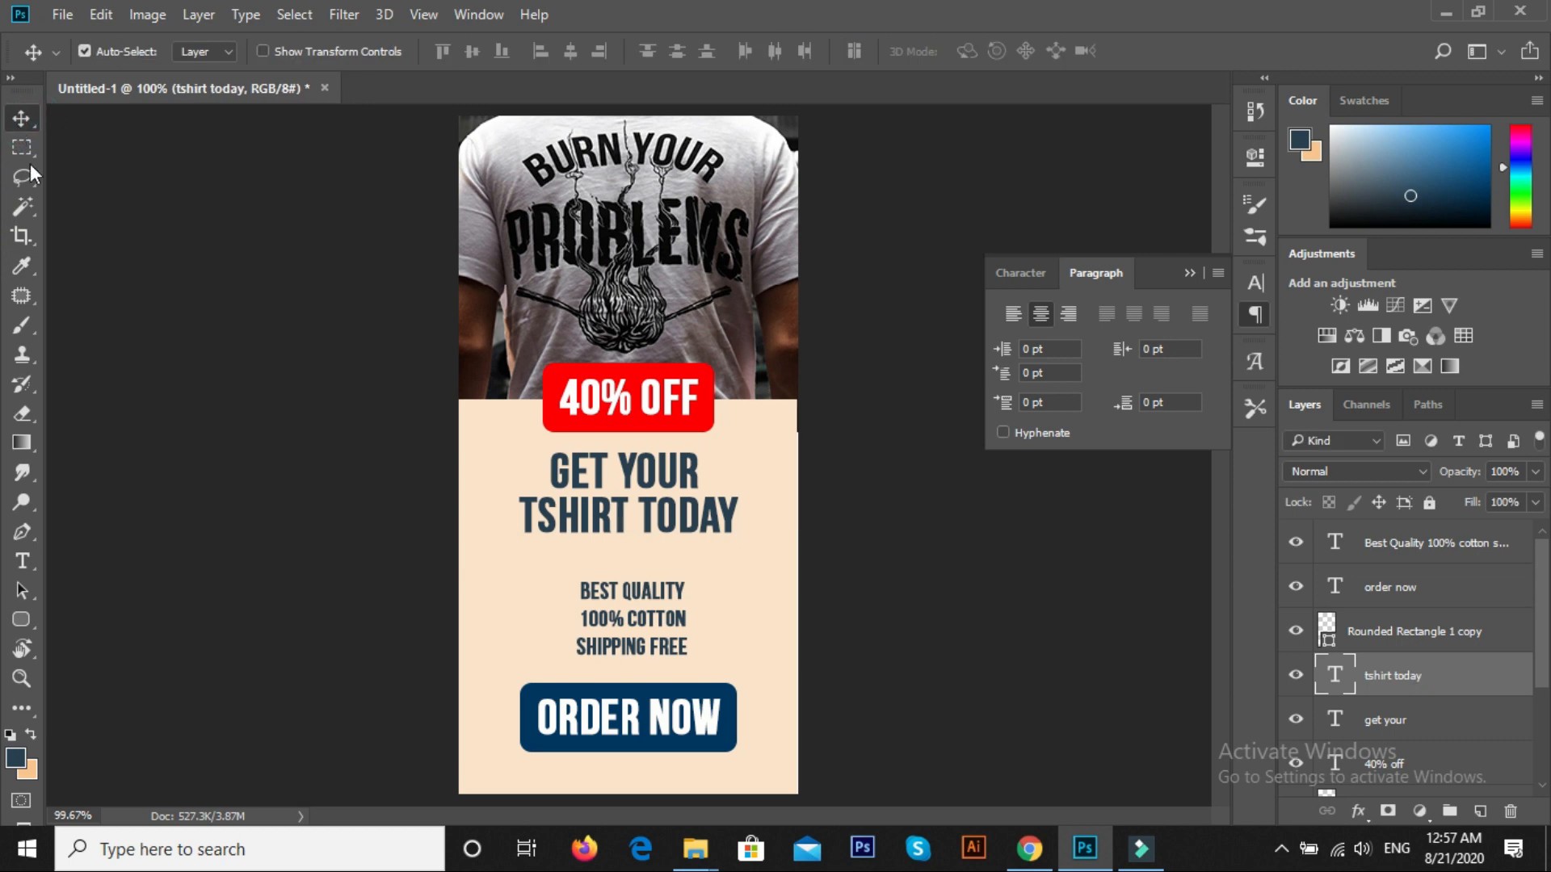
# Step: Sample the badge's red as the background color and fill the "TSHIRT TODAY" text with it
pyautogui.click(27, 769)
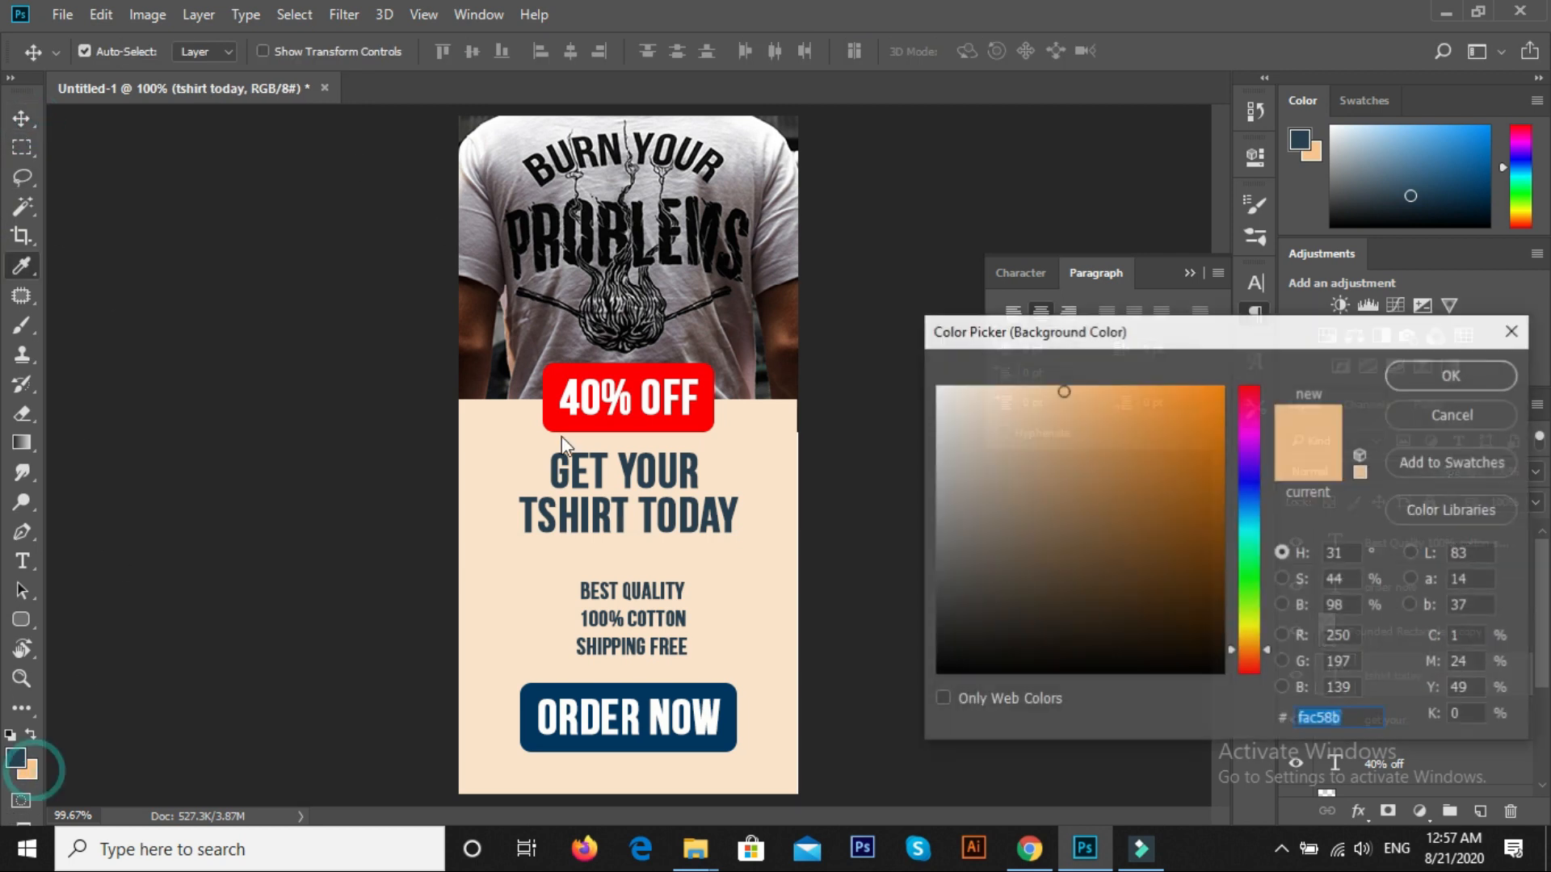
pyautogui.click(548, 386)
pyautogui.click(1397, 372)
pyautogui.hotkey('ctrl', 'BackSpace')
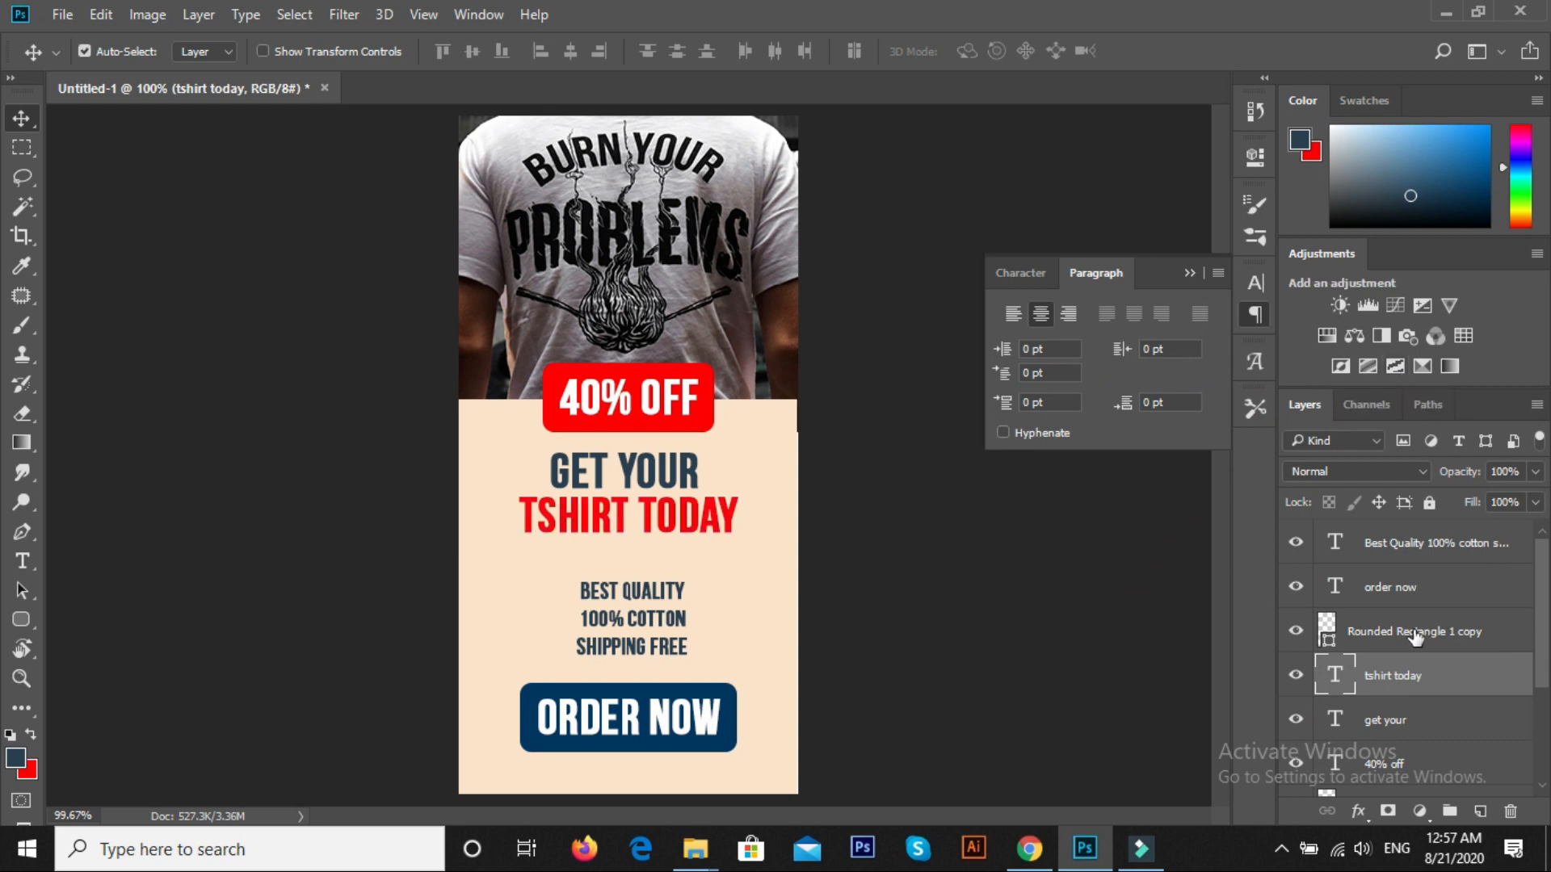
# Step: Align the horizontal centers of "GET YOUR" and "TSHIRT TODAY" and nudge both lines slightly down
pyautogui.keyDown('shift'); pyautogui.click(1410, 715); pyautogui.keyUp('shift')
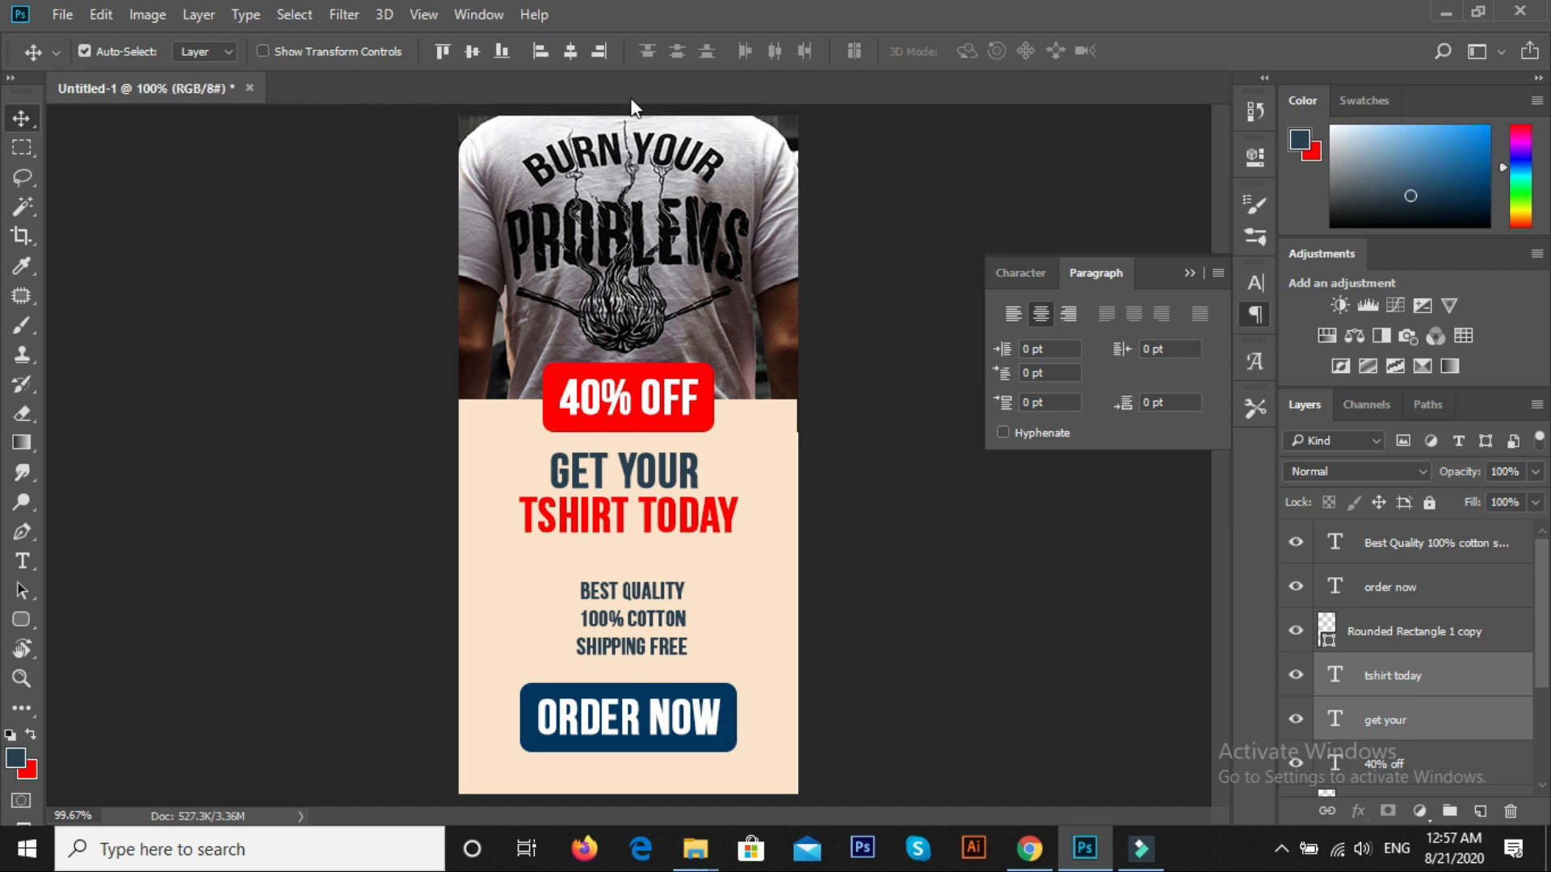
pyautogui.click(569, 52)
pyautogui.press('Down')
pyautogui.press('Down')
pyautogui.press('Down')
pyautogui.press('Down')
pyautogui.press('Down')
pyautogui.press('Down')
pyautogui.press('Down')
pyautogui.press('Down')
pyautogui.press('Down')
pyautogui.press('Down')
pyautogui.press('Down')
pyautogui.press('Down')
pyautogui.press('Down')
pyautogui.press('Down')
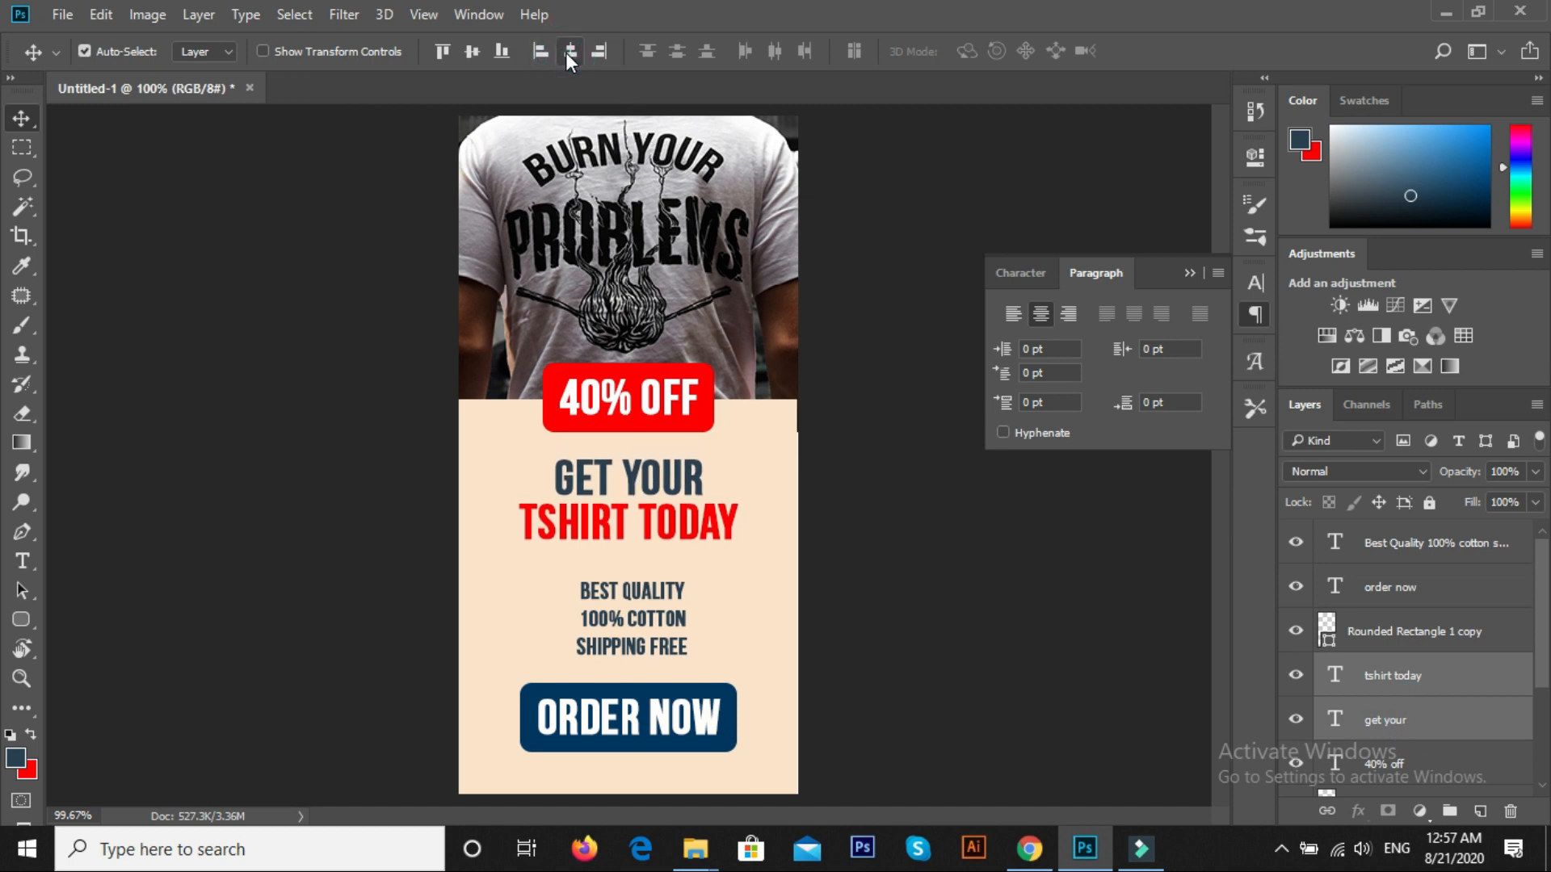
# Step: Enlarge both heading lines together about their center so they span most of the banner's width
pyautogui.hotkey('ctrl', 't')
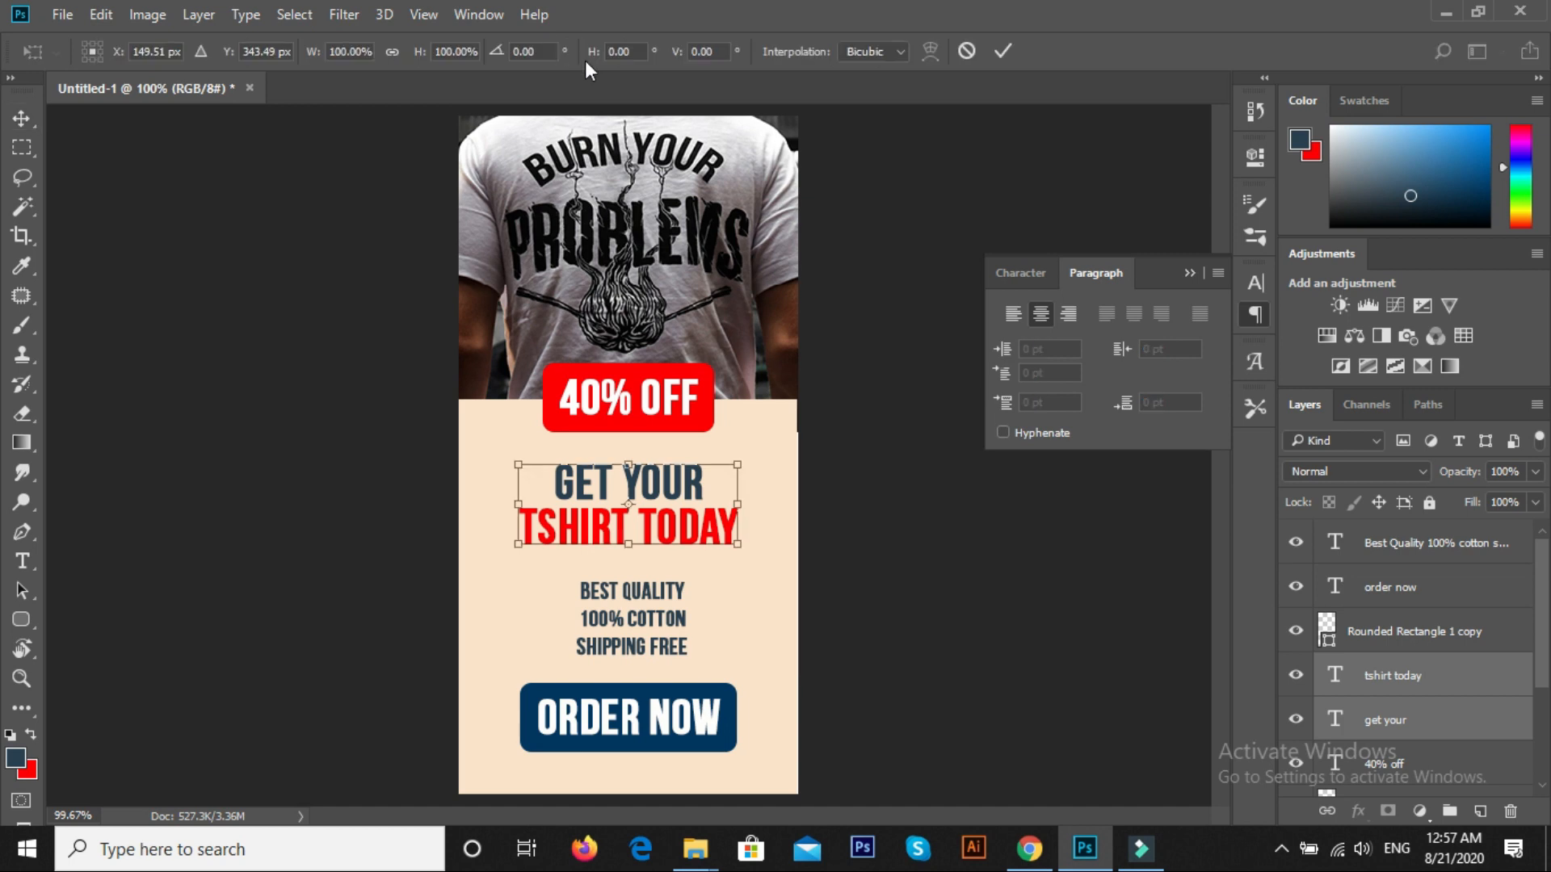
pyautogui.moveTo(742, 459); pyautogui.dragTo(764, 444)
pyautogui.press('Return')
# Step: Scale the "40% OFF" text and its red rounded rectangle together down to about 95% around their center
pyautogui.rightClick(618, 459)
pyautogui.click(655, 409)
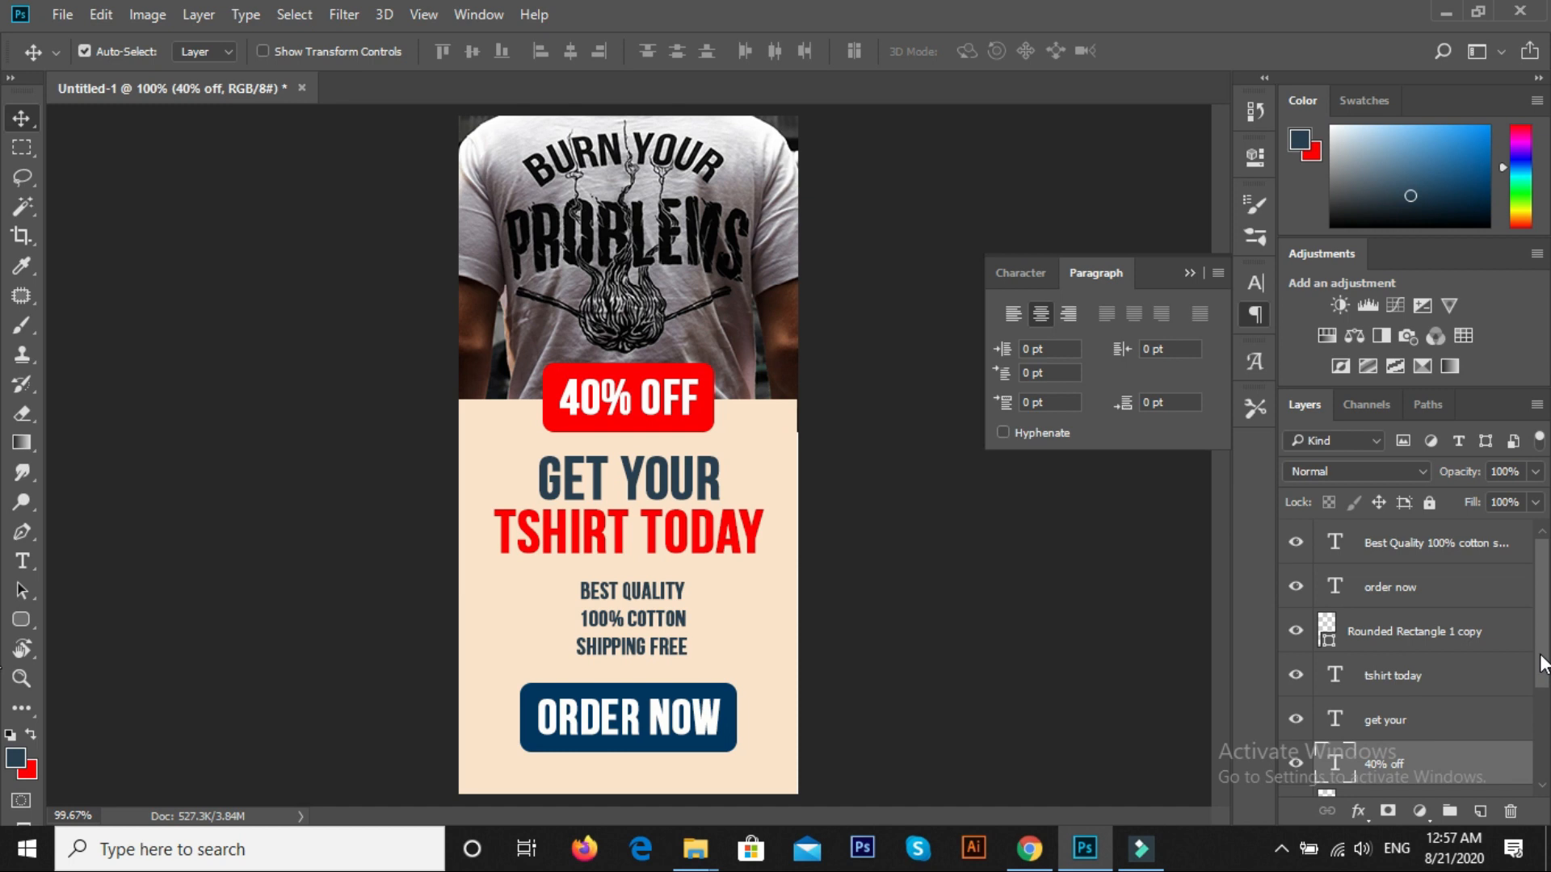
pyautogui.scroll(-2, 1345, 727)
pyautogui.click(1298, 743)
pyautogui.click(1297, 743)
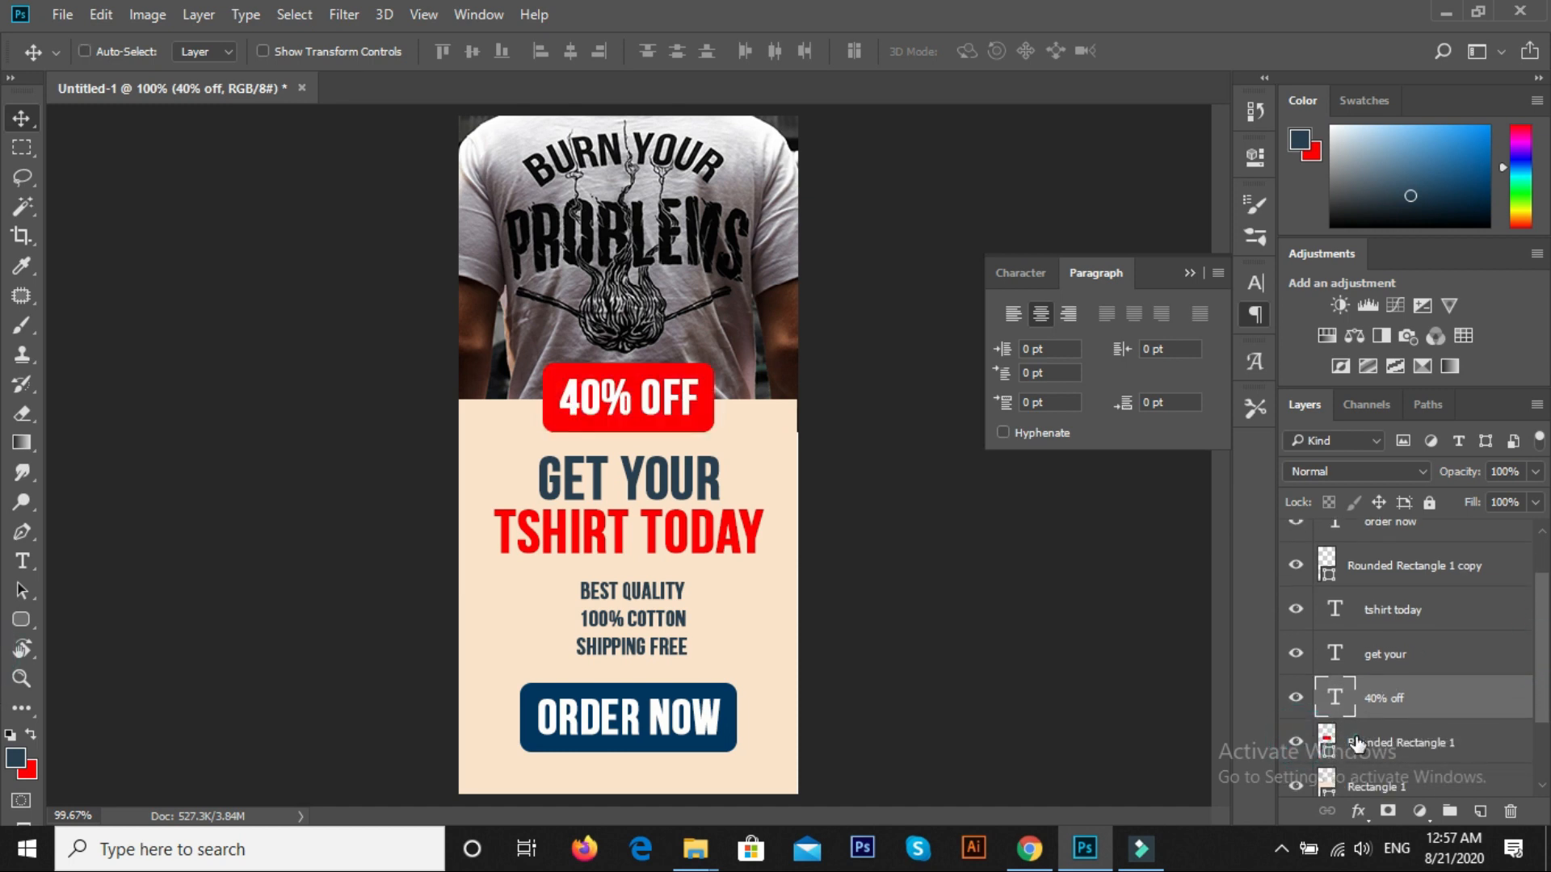
pyautogui.keyDown('ctrl'); pyautogui.click(1365, 735); pyautogui.keyUp('ctrl')
pyautogui.hotkey('ctrl', 't')
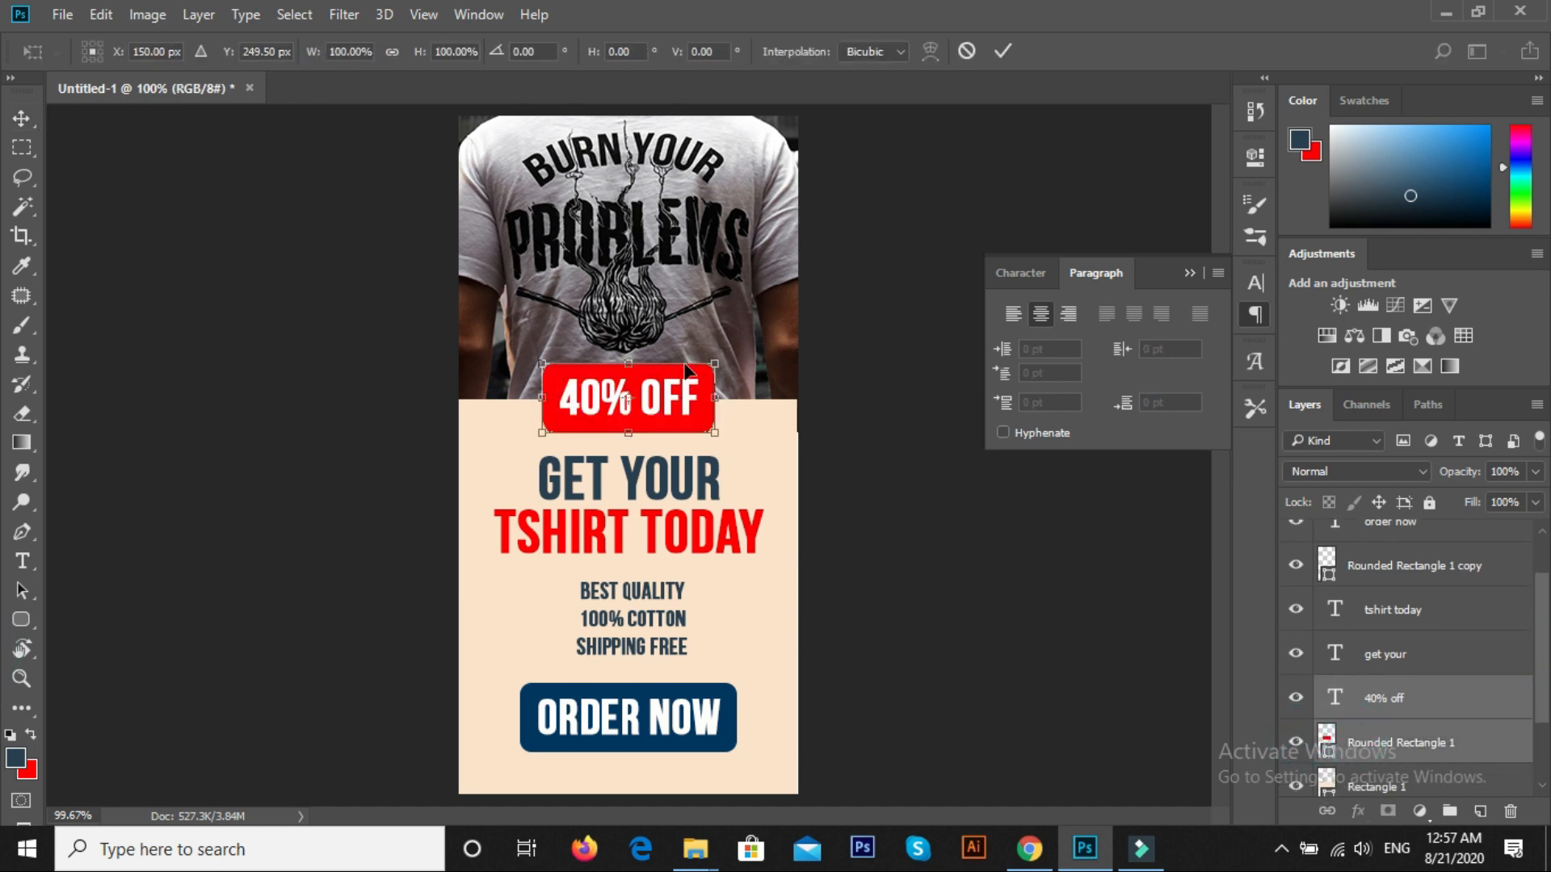
pyautogui.moveTo(717, 361); pyautogui.dragTo(714, 370)
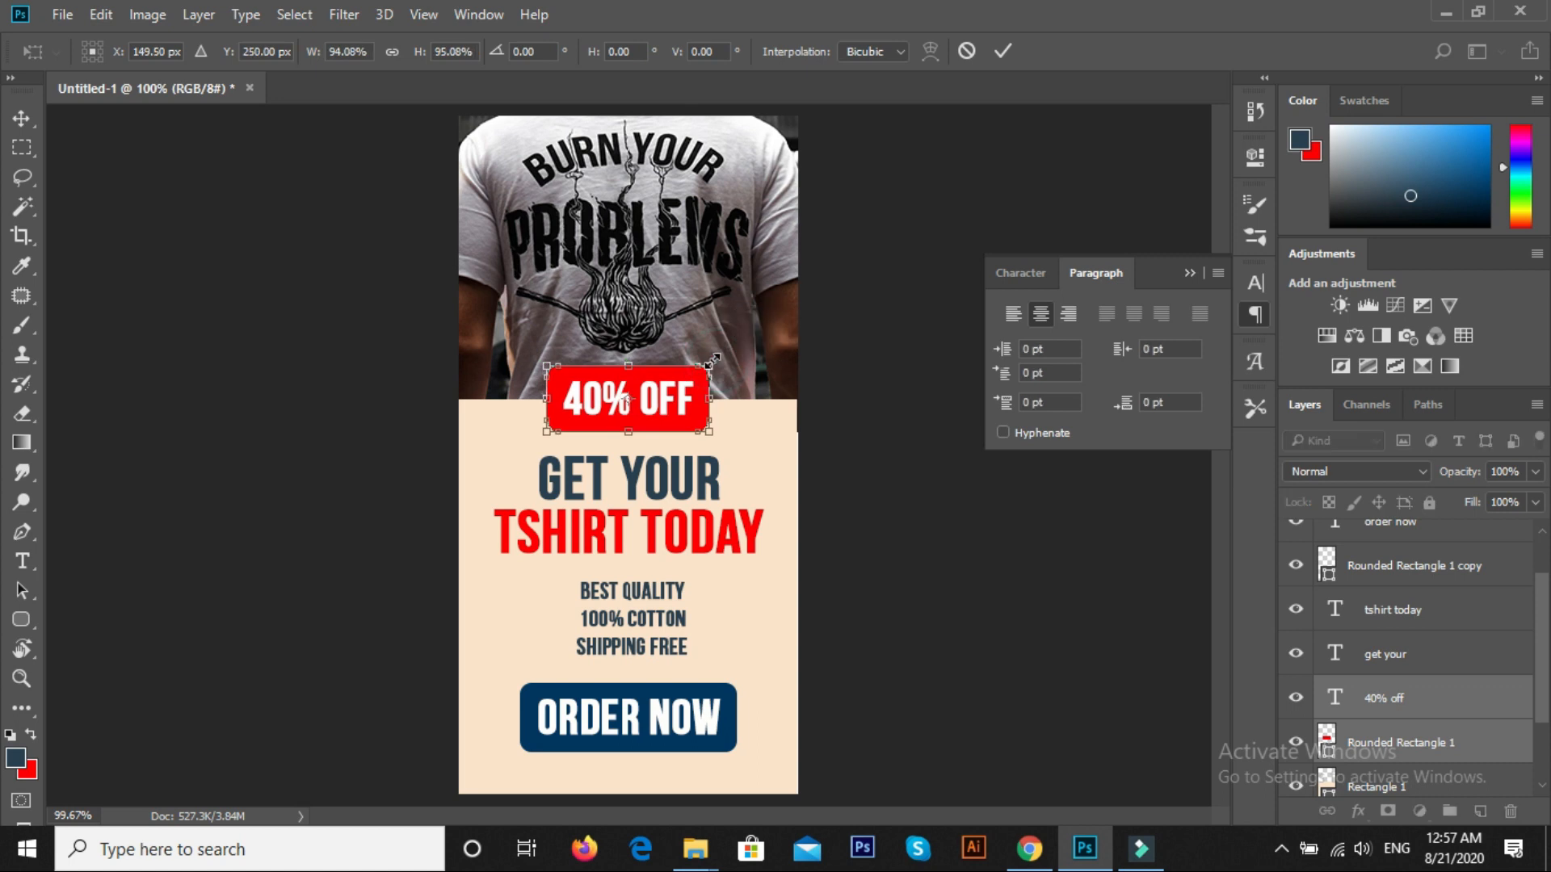
pyautogui.press('Return')
# Step: Nudge the "40% OFF" badge and its text slightly up over the photo's lower edge
pyautogui.press('Up')
pyautogui.press('Up')
pyautogui.press('Up')
pyautogui.press('Up')
pyautogui.press('Up')
pyautogui.press('Up')
pyautogui.press('Up')
pyautogui.press('Up')
pyautogui.press('Up')
pyautogui.press('Up')
pyautogui.press('Up')
pyautogui.press('Up')
pyautogui.press('Up')
pyautogui.press('Up')
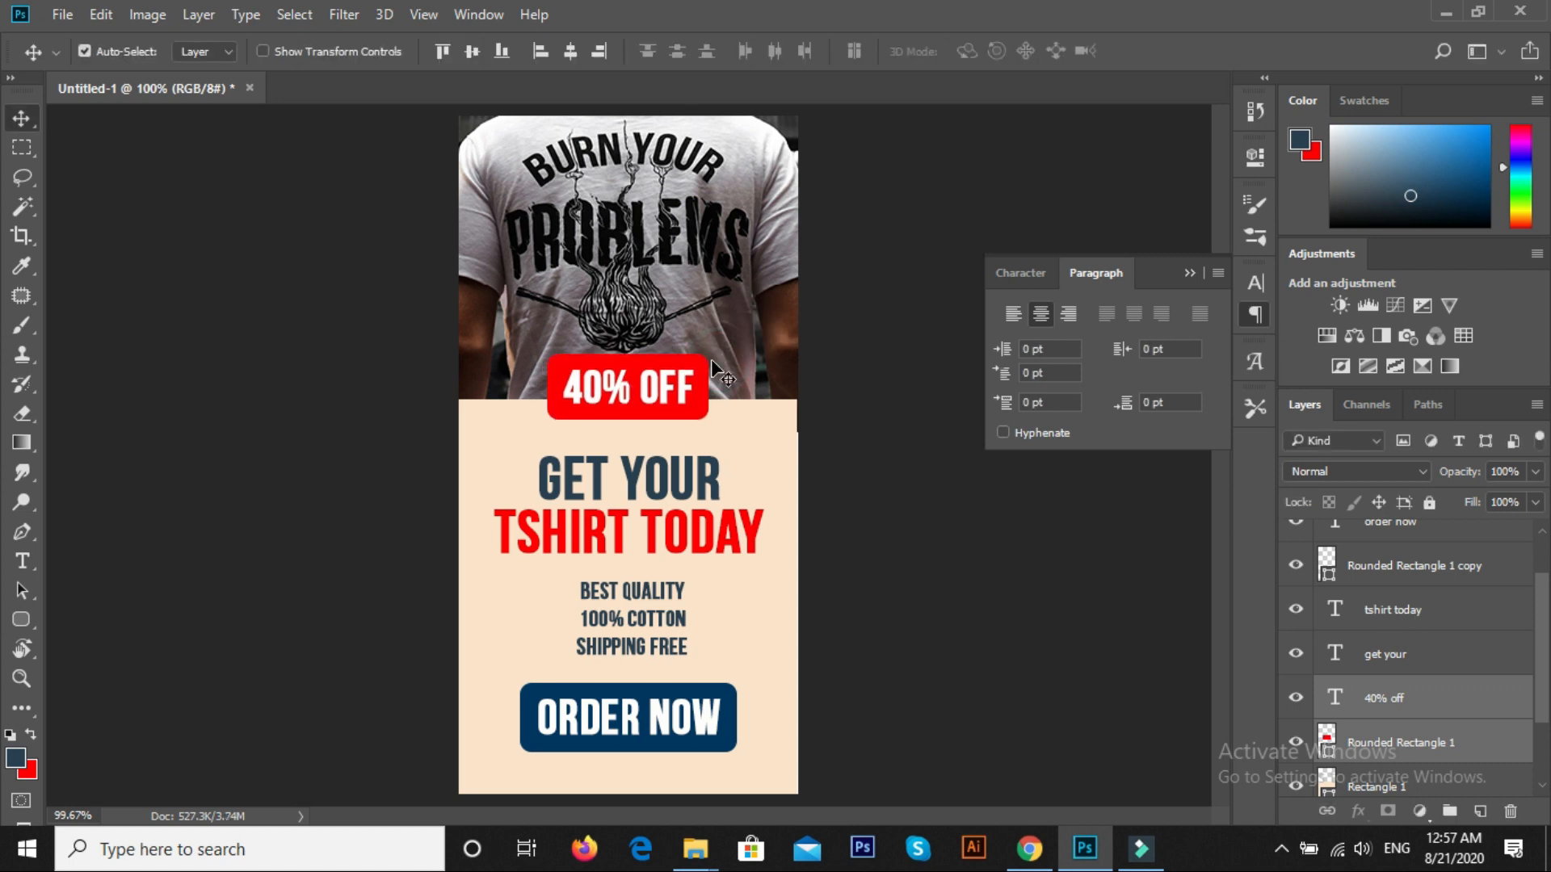
pyautogui.press('Up')
pyautogui.press('Up')
# Step: Slant the top edge of the beige rectangle so it rises toward the banner's right side, and apply the transformation
pyautogui.rightClick(751, 446)
pyautogui.click(771, 445)
pyautogui.click(1296, 777)
pyautogui.click(1296, 777)
pyautogui.hotkey('ctrl', 't')
pyautogui.rightClick(776, 467)
pyautogui.click(835, 163)
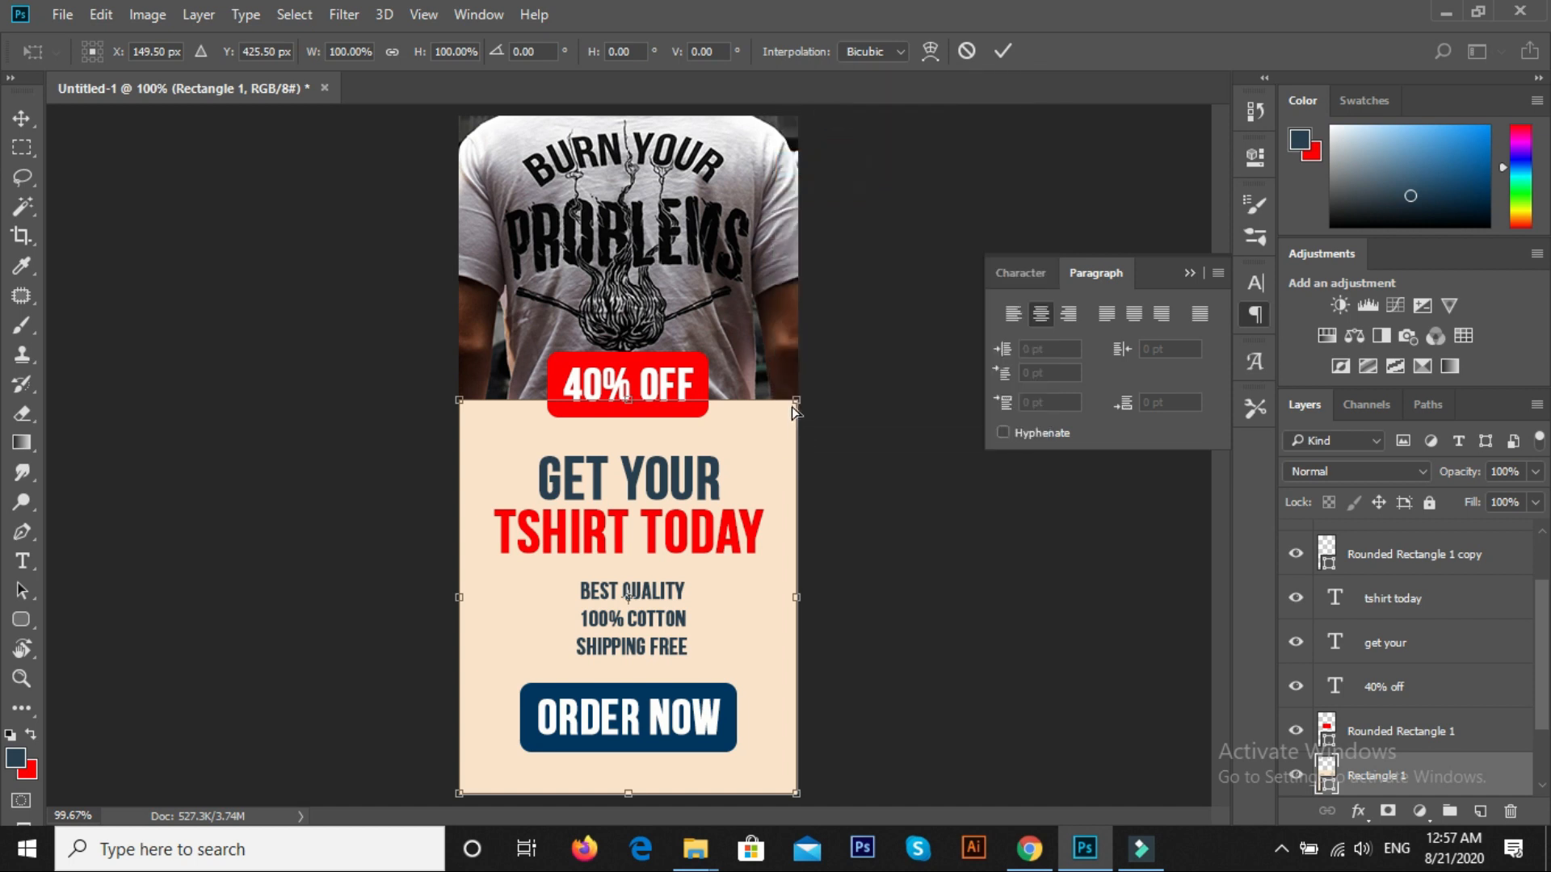
pyautogui.moveTo(799, 408); pyautogui.dragTo(808, 343)
pyautogui.moveTo(460, 404); pyautogui.dragTo(461, 434)
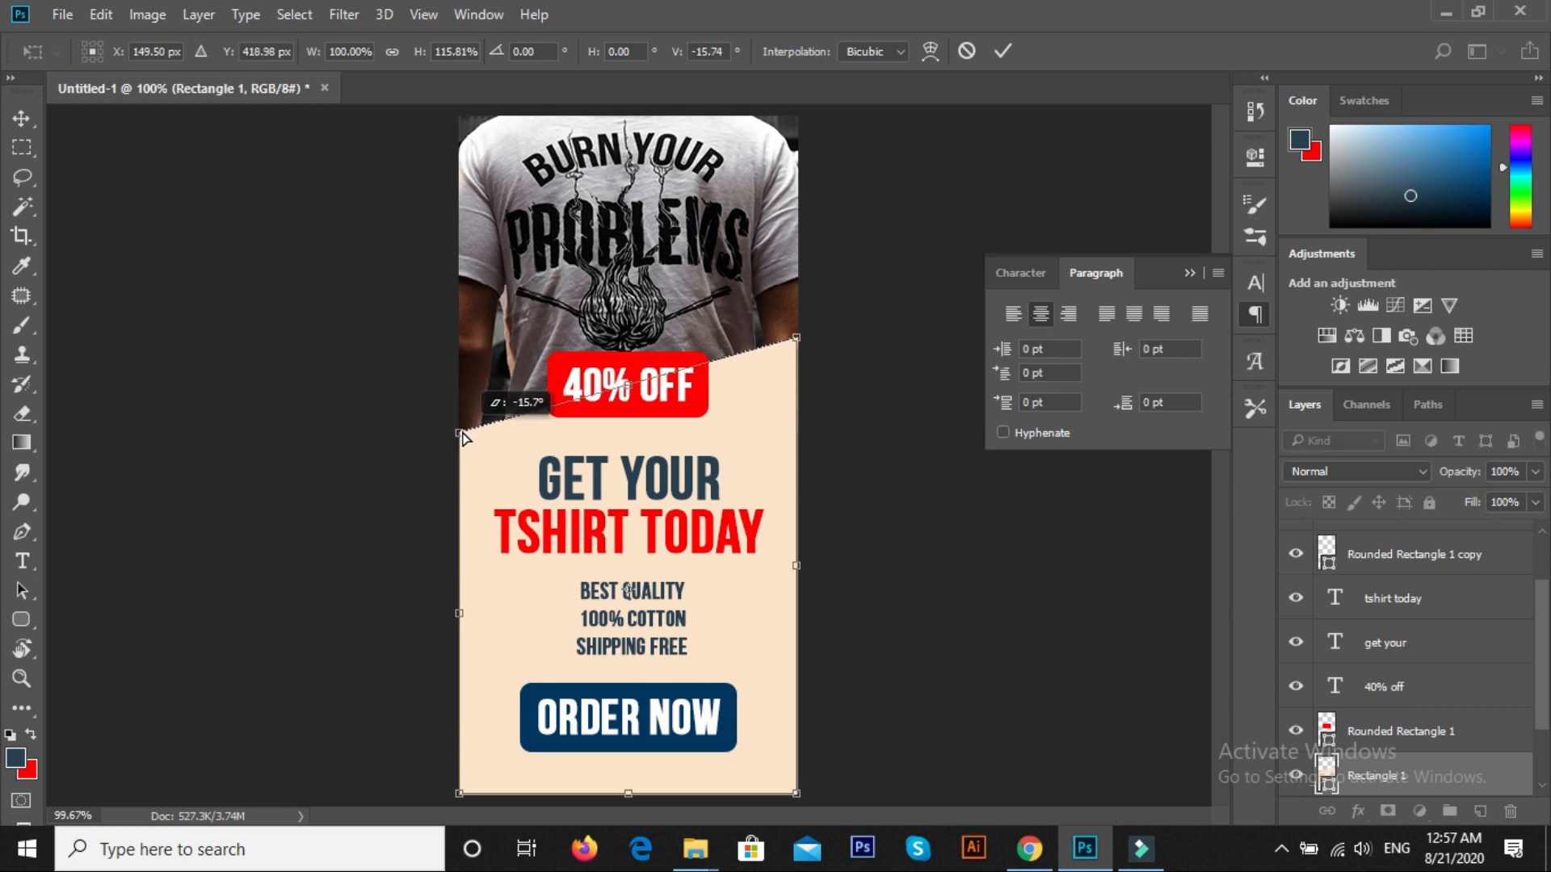
pyautogui.click(19, 118)
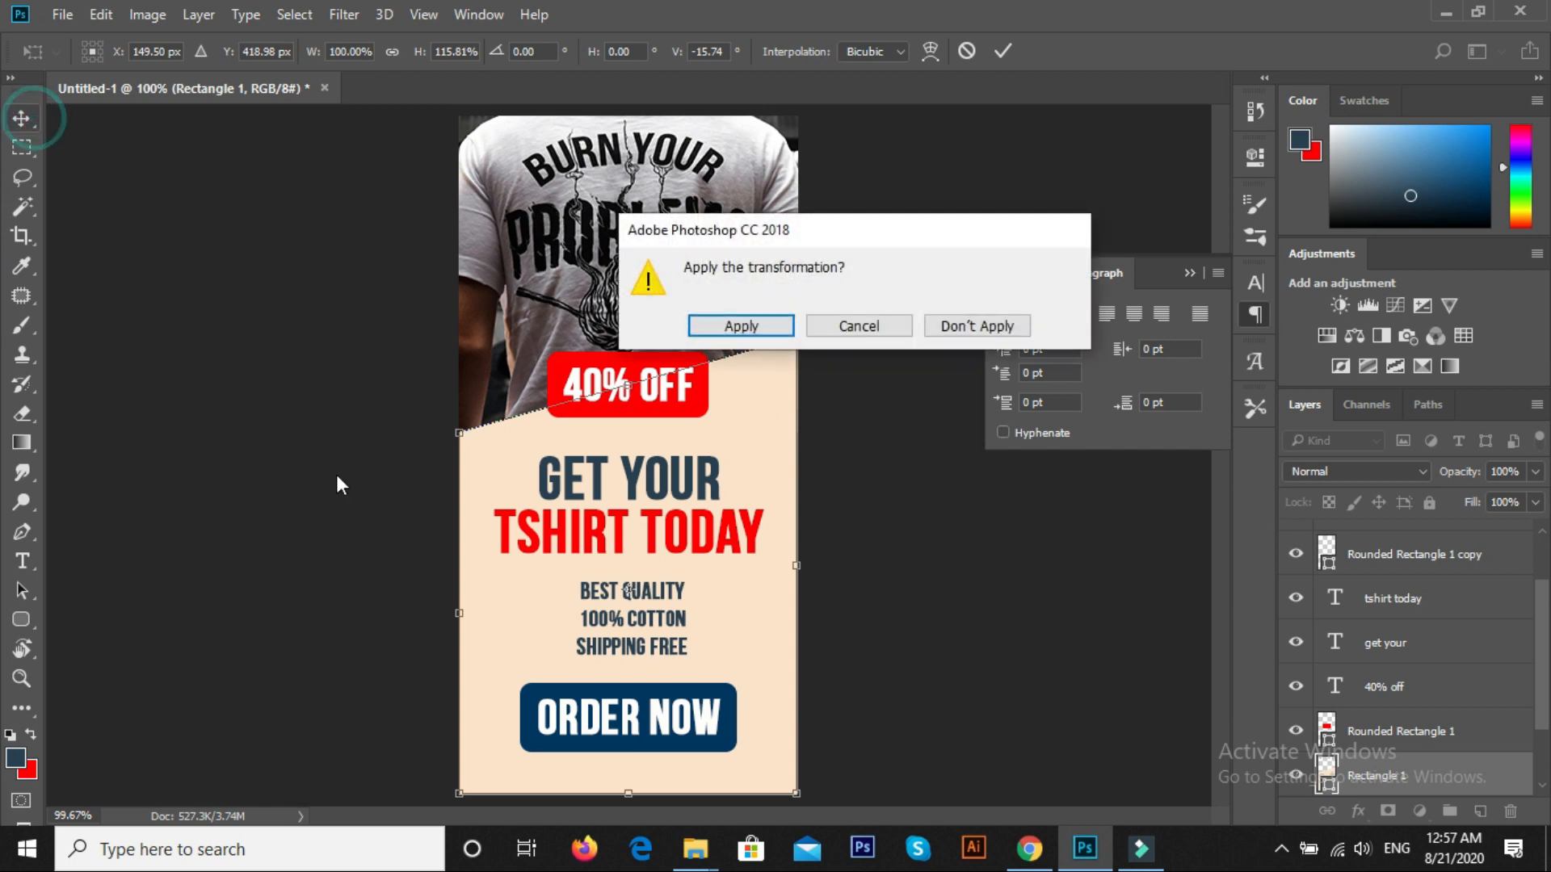
pyautogui.click(742, 325)
pyautogui.click(877, 547)
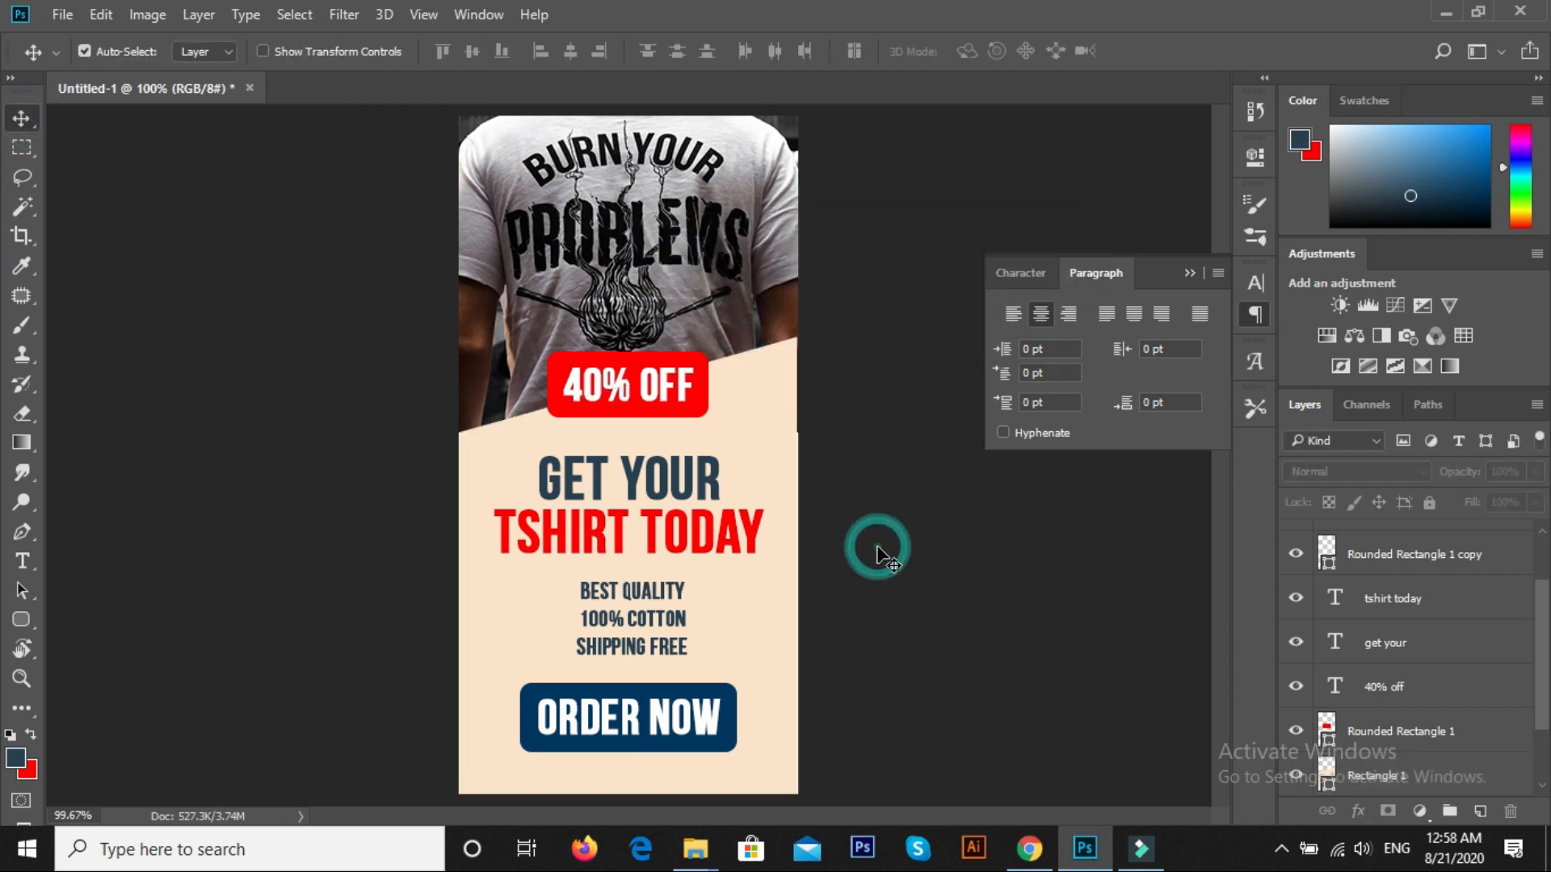
# Step: Scale the "ORDER NOW" text and its blue rounded rectangle together down to about 95% around their center
pyautogui.keyDown('ctrl'); pyautogui.click(878, 548); pyautogui.keyUp('ctrl')
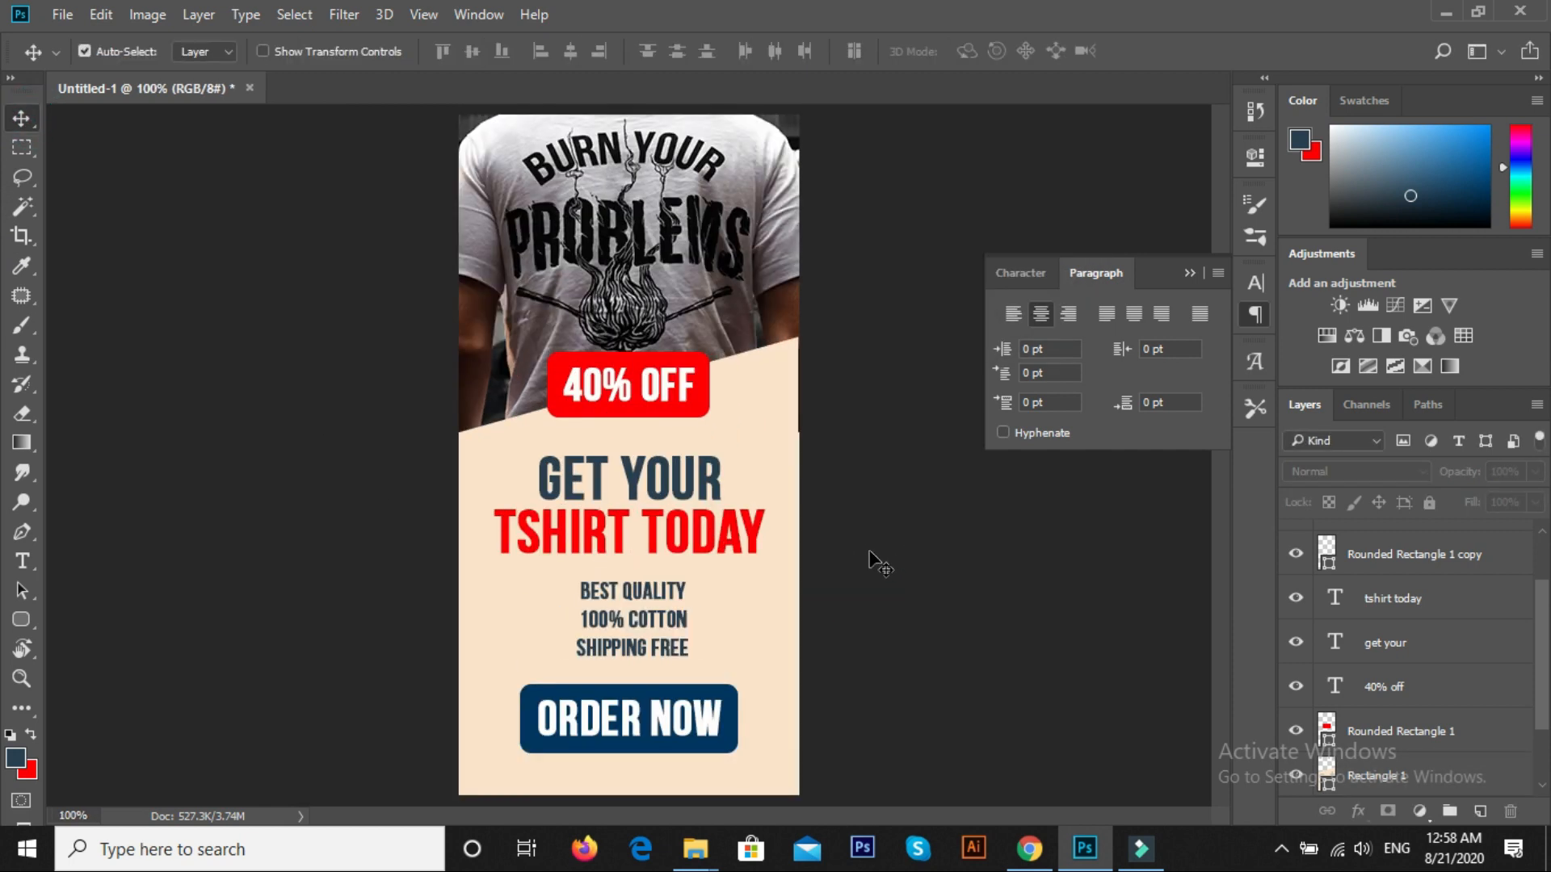
pyautogui.rightClick(732, 718)
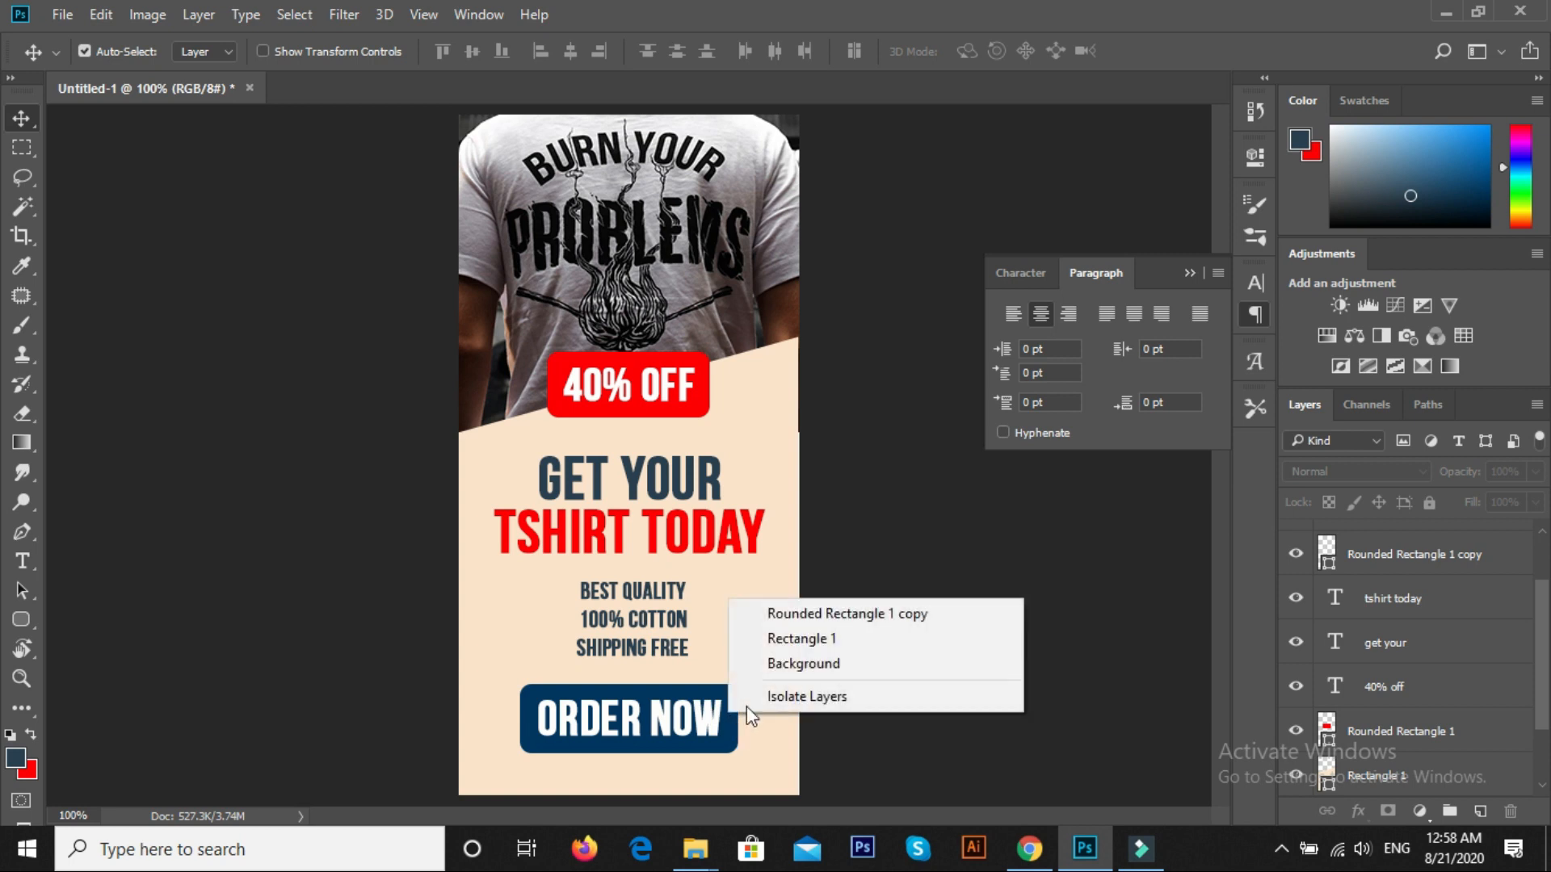
pyautogui.click(780, 615)
pyautogui.moveTo(1545, 642); pyautogui.dragTo(1545, 590)
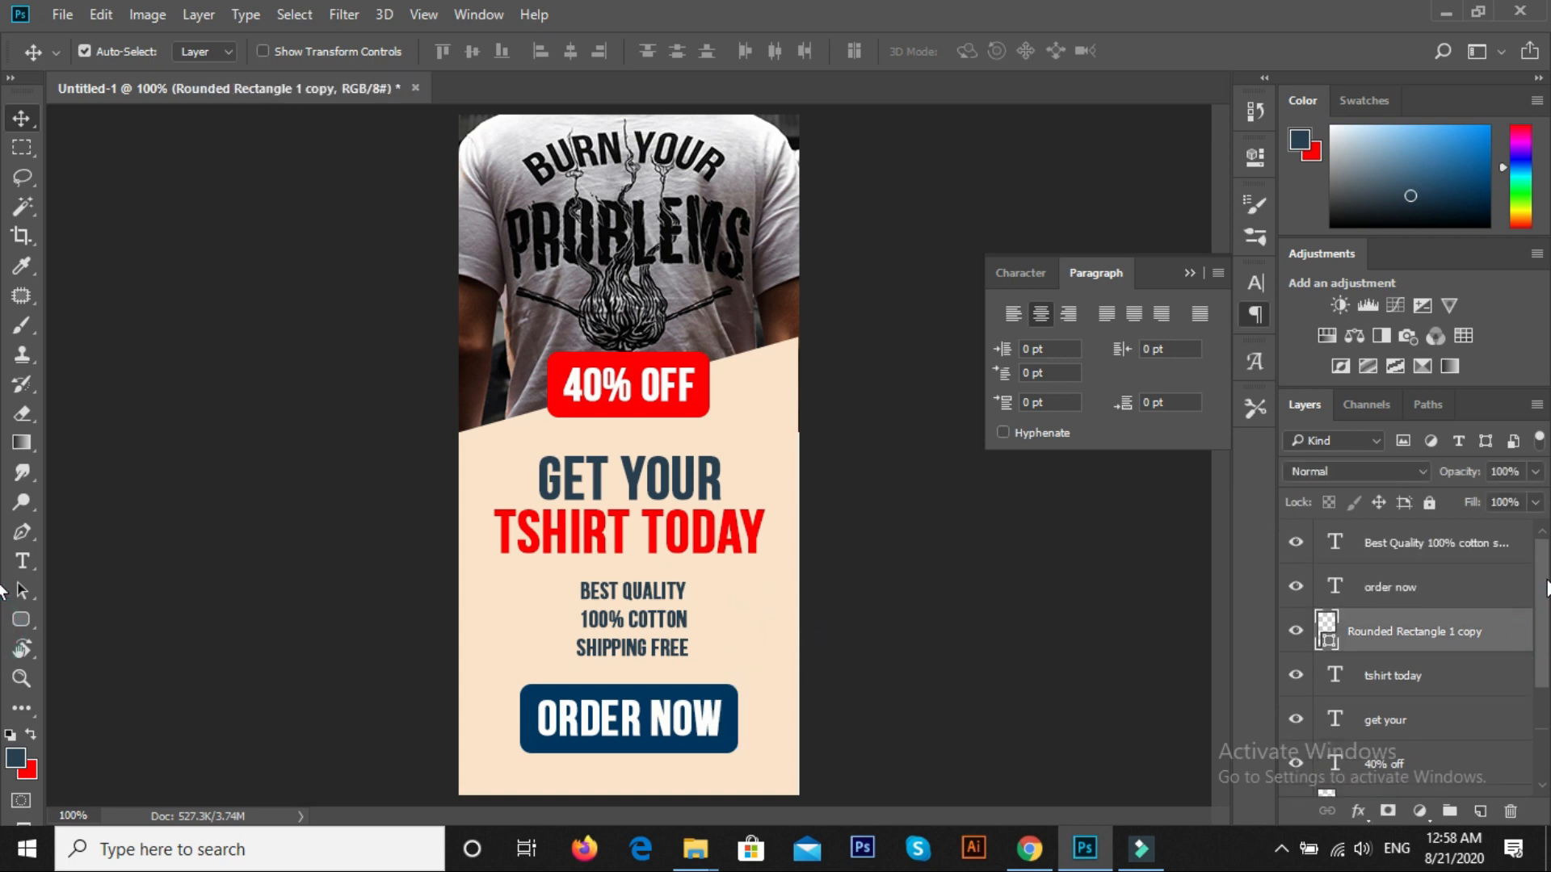
pyautogui.keyDown('ctrl'); pyautogui.click(1410, 596); pyautogui.keyUp('ctrl')
pyautogui.hotkey('ctrl', 't')
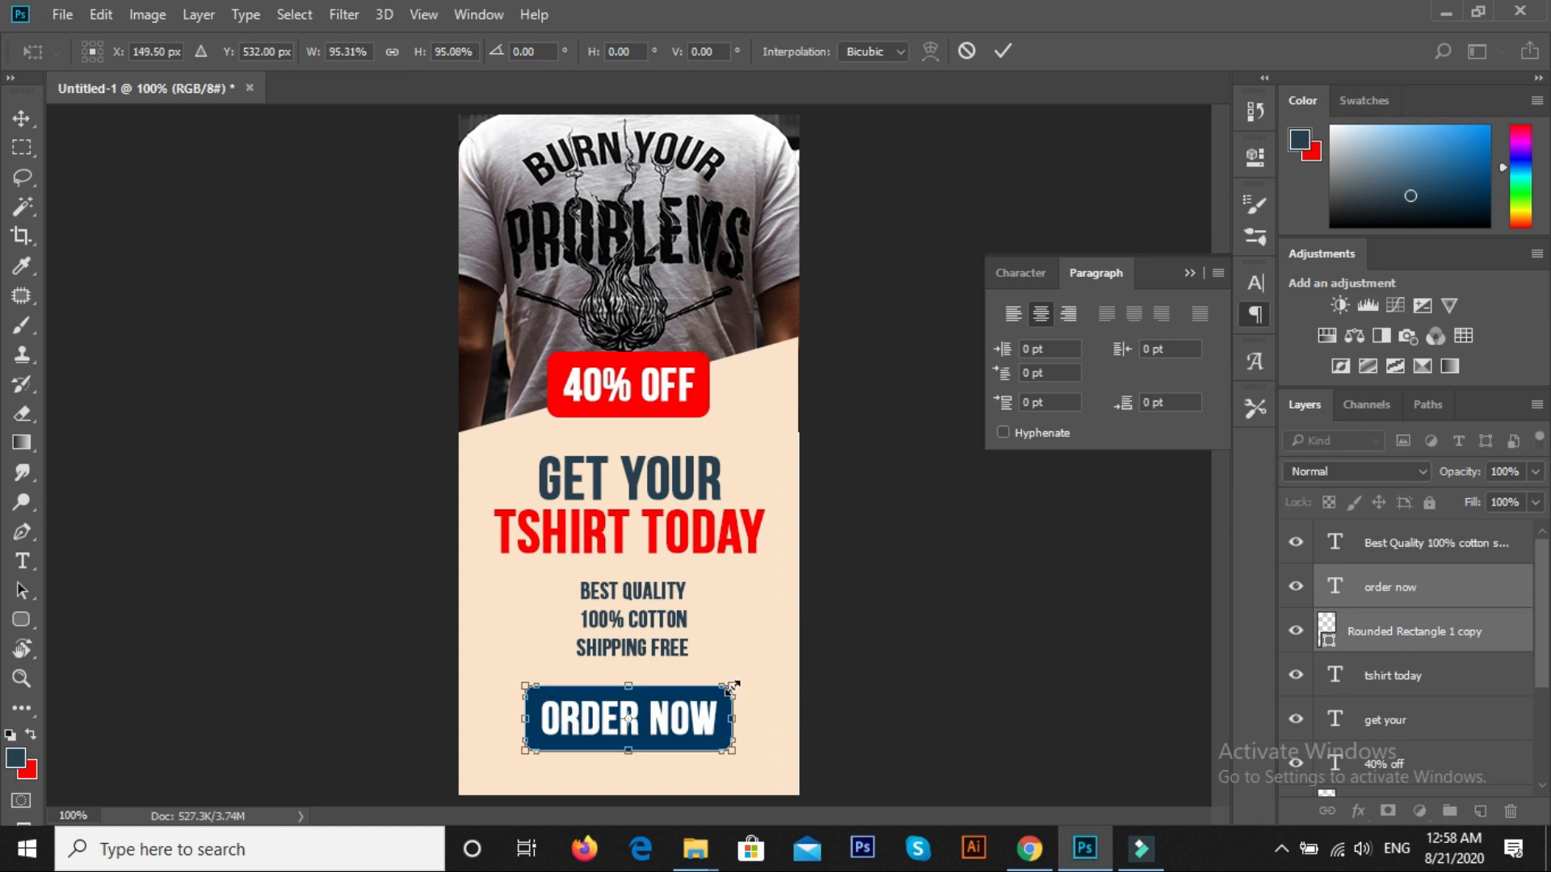
pyautogui.press('Return')
# Step: Select the feature lines together with the banner's other text and button layers and align their horizontal centers
pyautogui.hotkey('ctrl', '-')
pyautogui.keyDown('ctrl'); pyautogui.click(1389, 548); pyautogui.keyUp('ctrl')
pyautogui.keyDown('ctrl'); pyautogui.click(1377, 669); pyautogui.keyUp('ctrl')
pyautogui.keyDown('ctrl'); pyautogui.click(1377, 719); pyautogui.keyUp('ctrl')
pyautogui.scroll(-2, 1377, 719)
pyautogui.keyDown('ctrl'); pyautogui.click(1379, 667); pyautogui.keyUp('ctrl')
pyautogui.keyDown('ctrl'); pyautogui.click(1391, 709); pyautogui.keyUp('ctrl')
pyautogui.scroll(-1, 1378, 719)
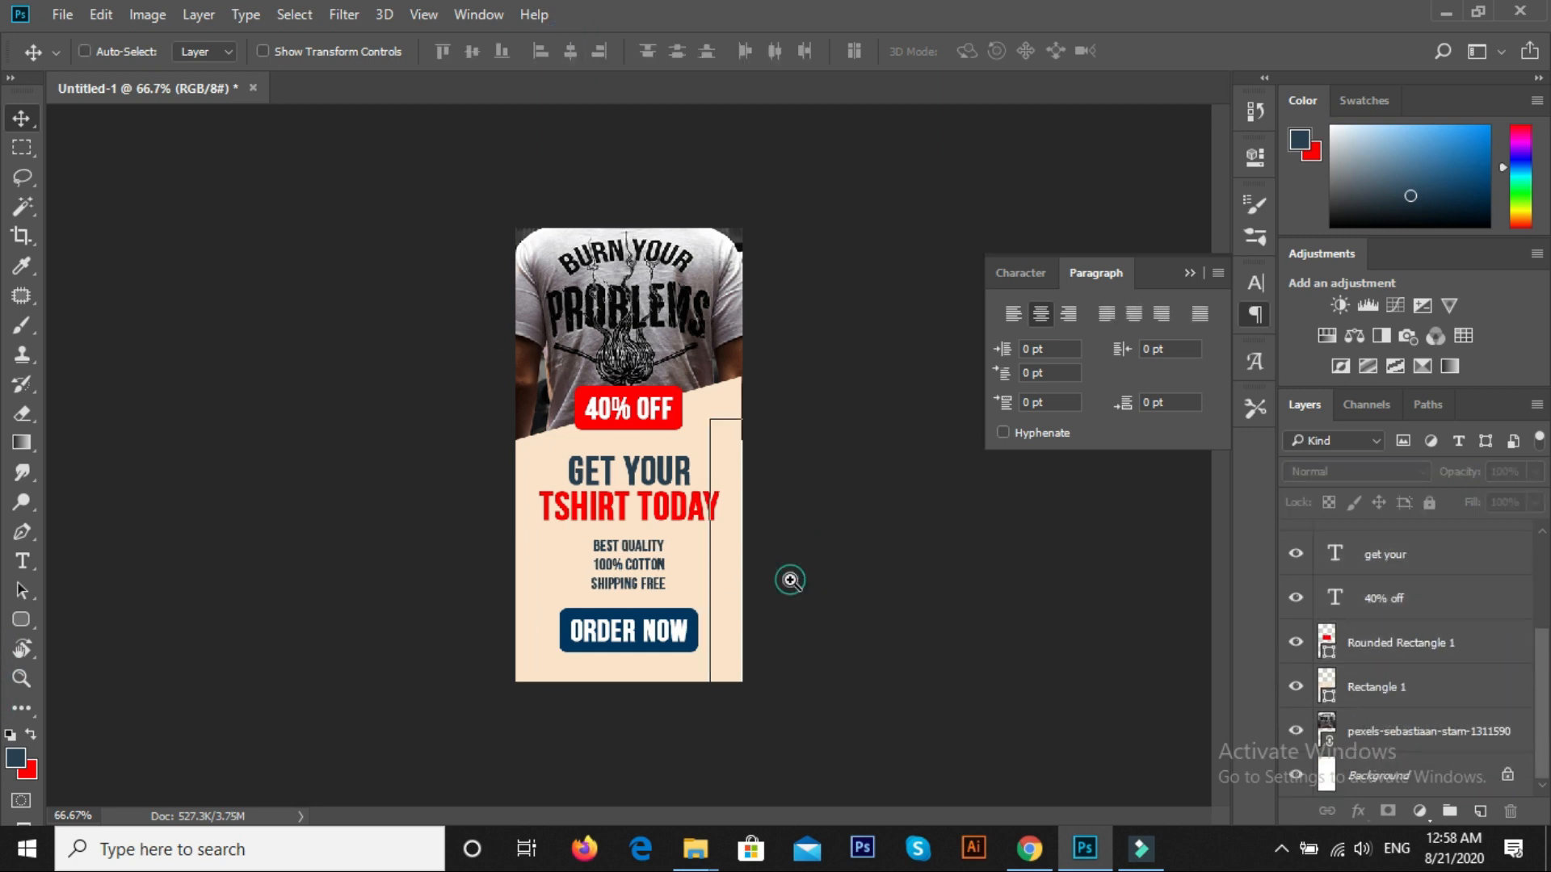
pyautogui.hotkey('ctrl', '+')
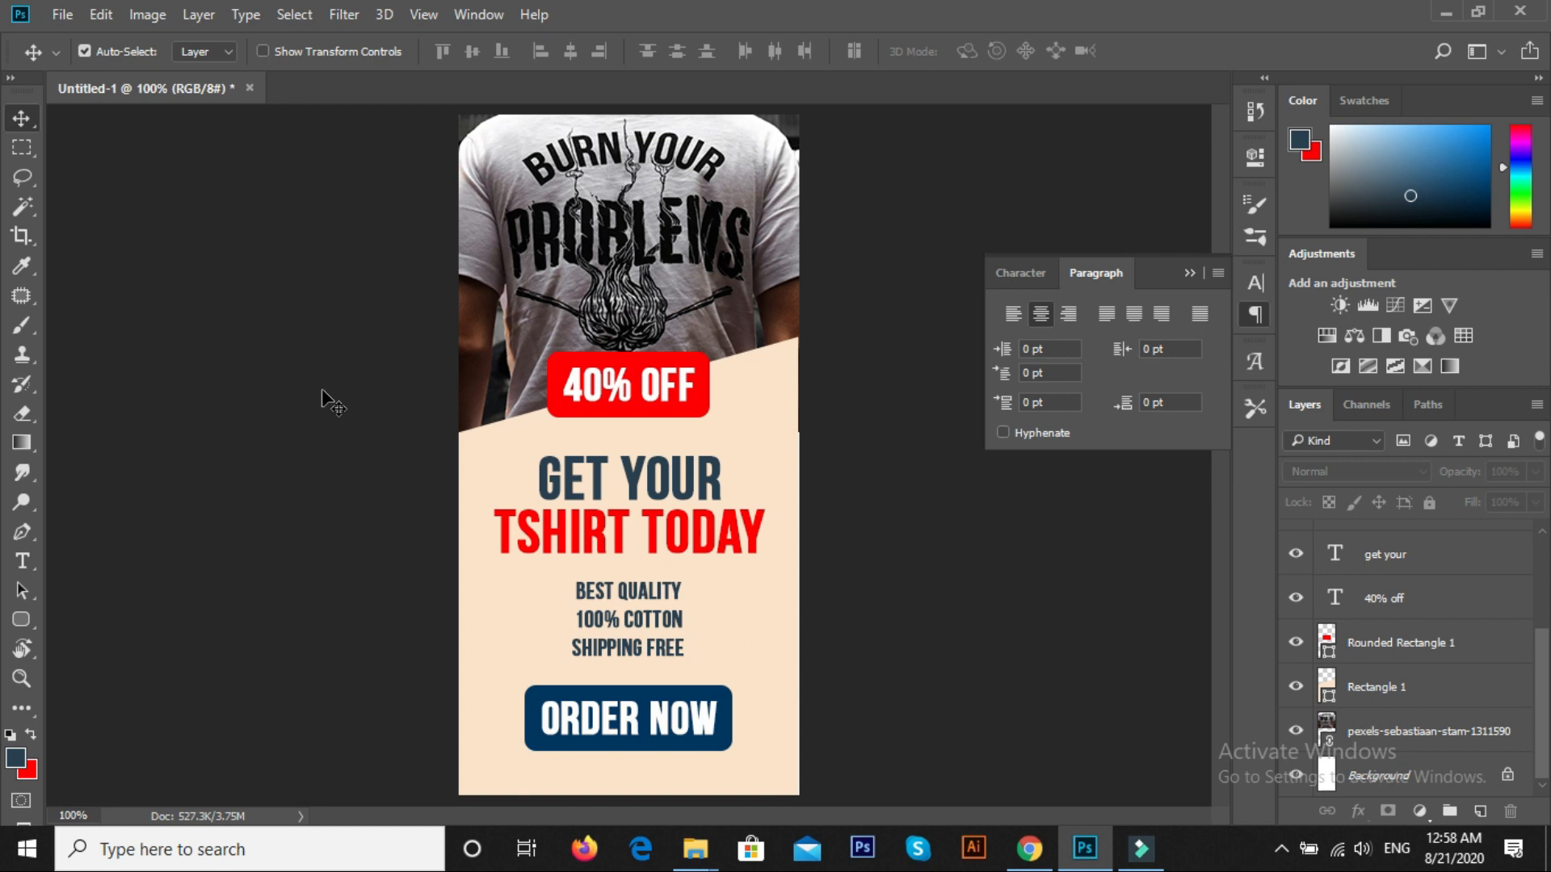
# Step: Draw a checked-box custom shape about 71 by 59 px beside the feature lines, on their left side
pyautogui.moveTo(21, 620); pyautogui.dragTo(81, 731)
pyautogui.click(888, 52)
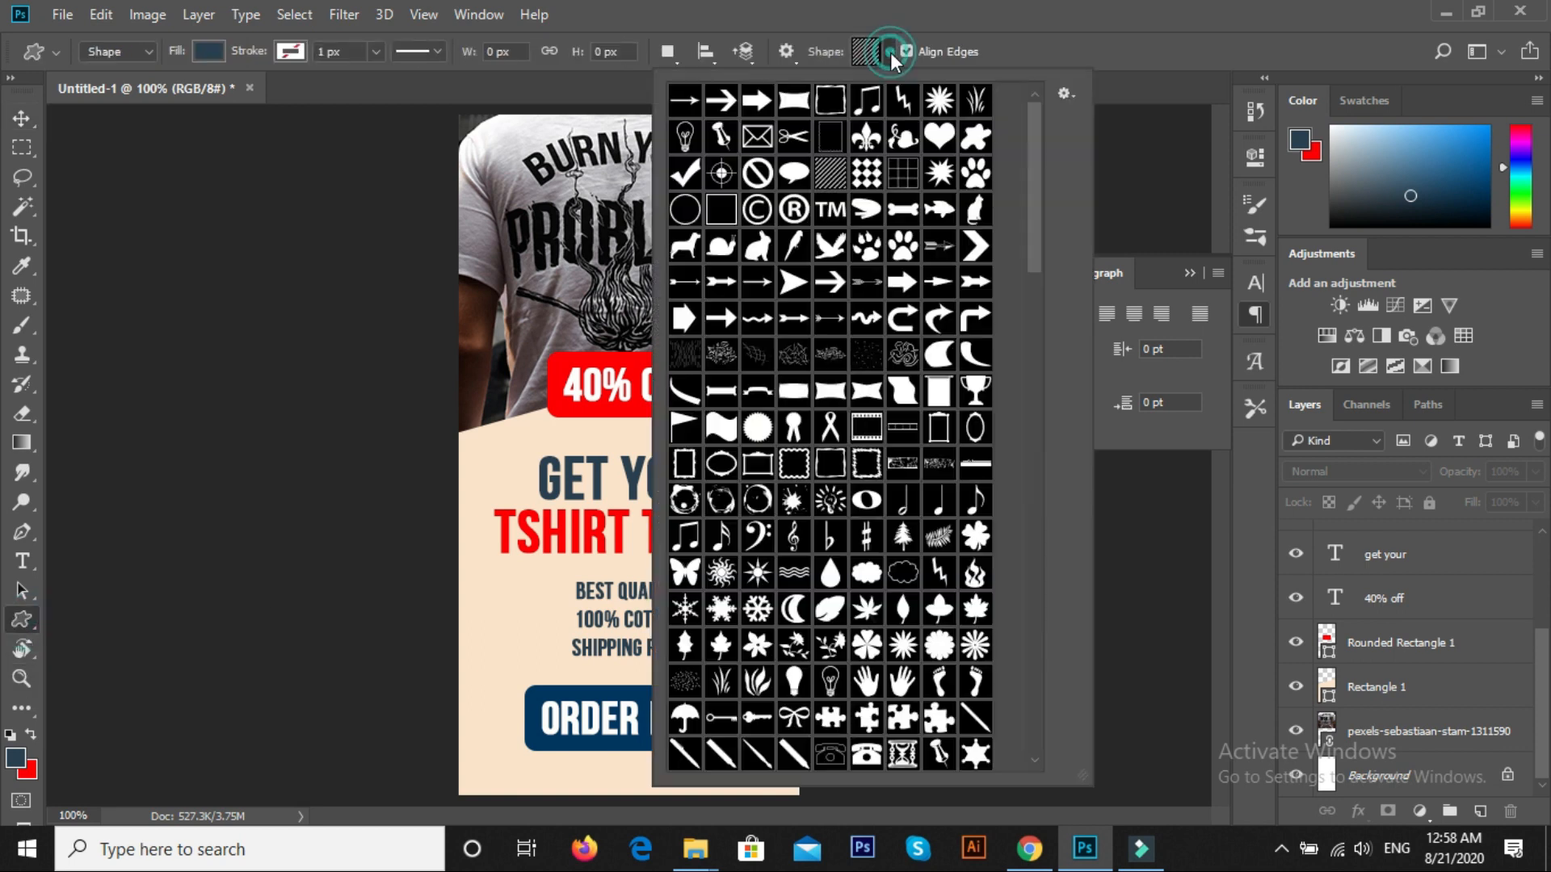
pyautogui.moveTo(1037, 255); pyautogui.dragTo(1037, 731)
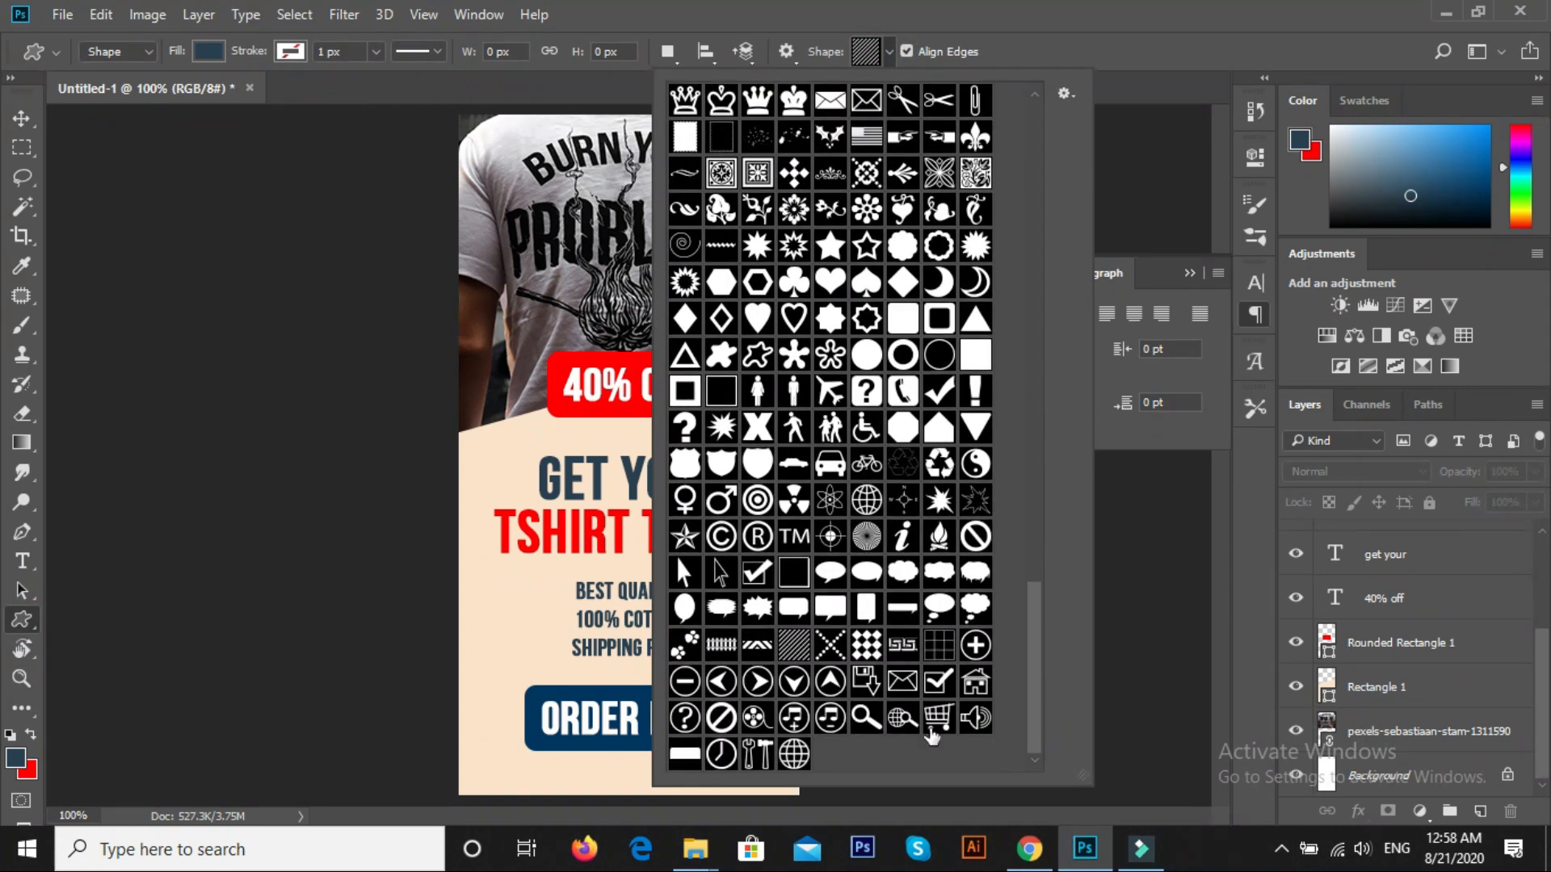
pyautogui.click(27, 118)
pyautogui.click(29, 621)
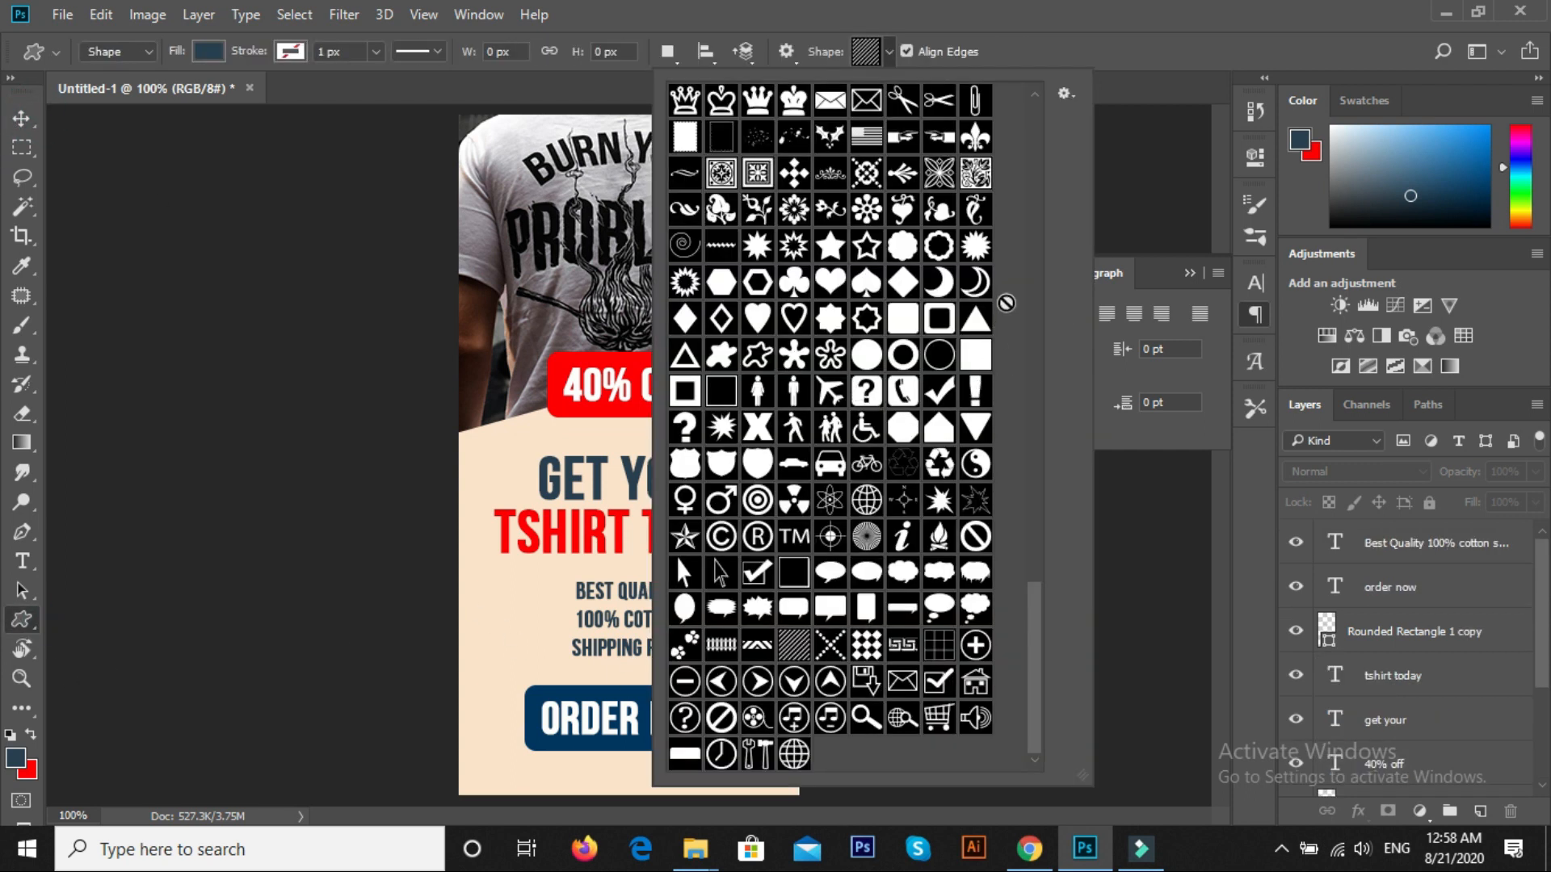
pyautogui.click(1038, 619)
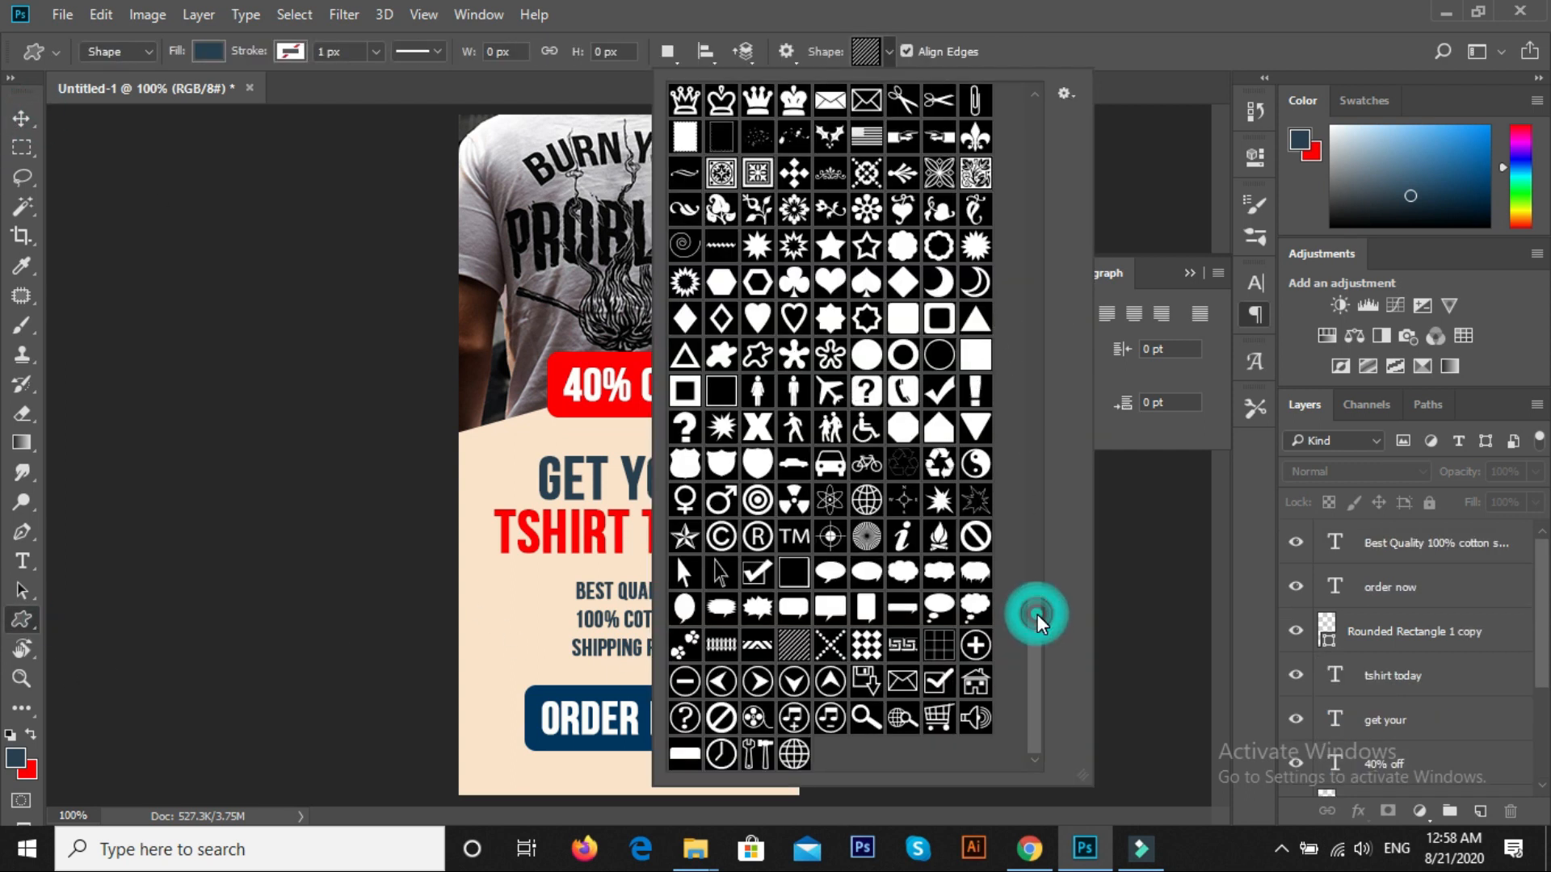
pyautogui.click(946, 684)
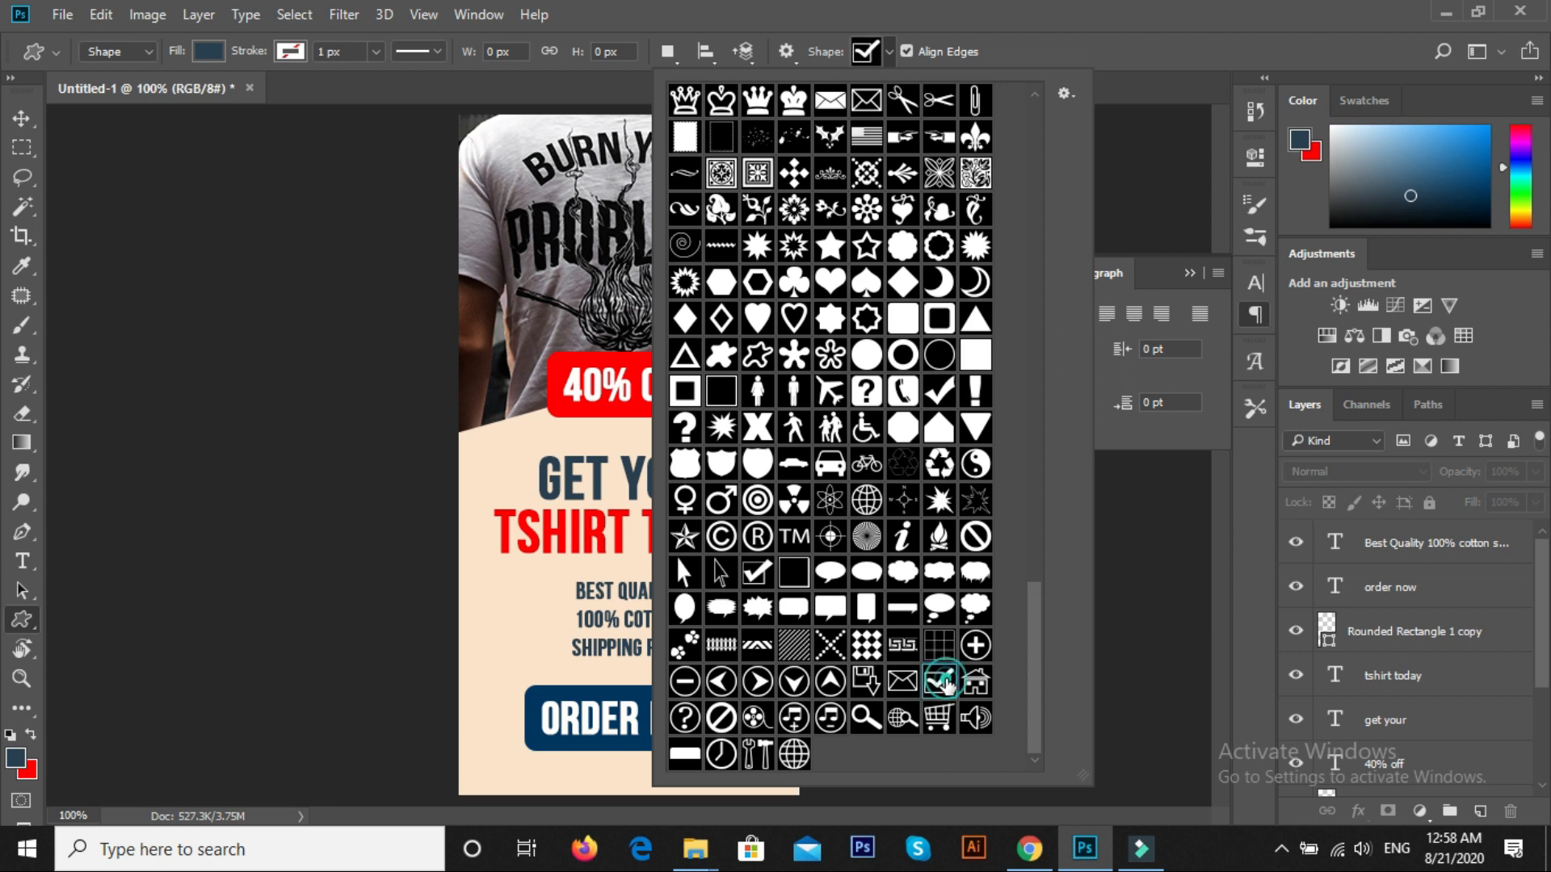
pyautogui.click(544, 615)
pyautogui.moveTo(484, 575); pyautogui.dragTo(565, 662)
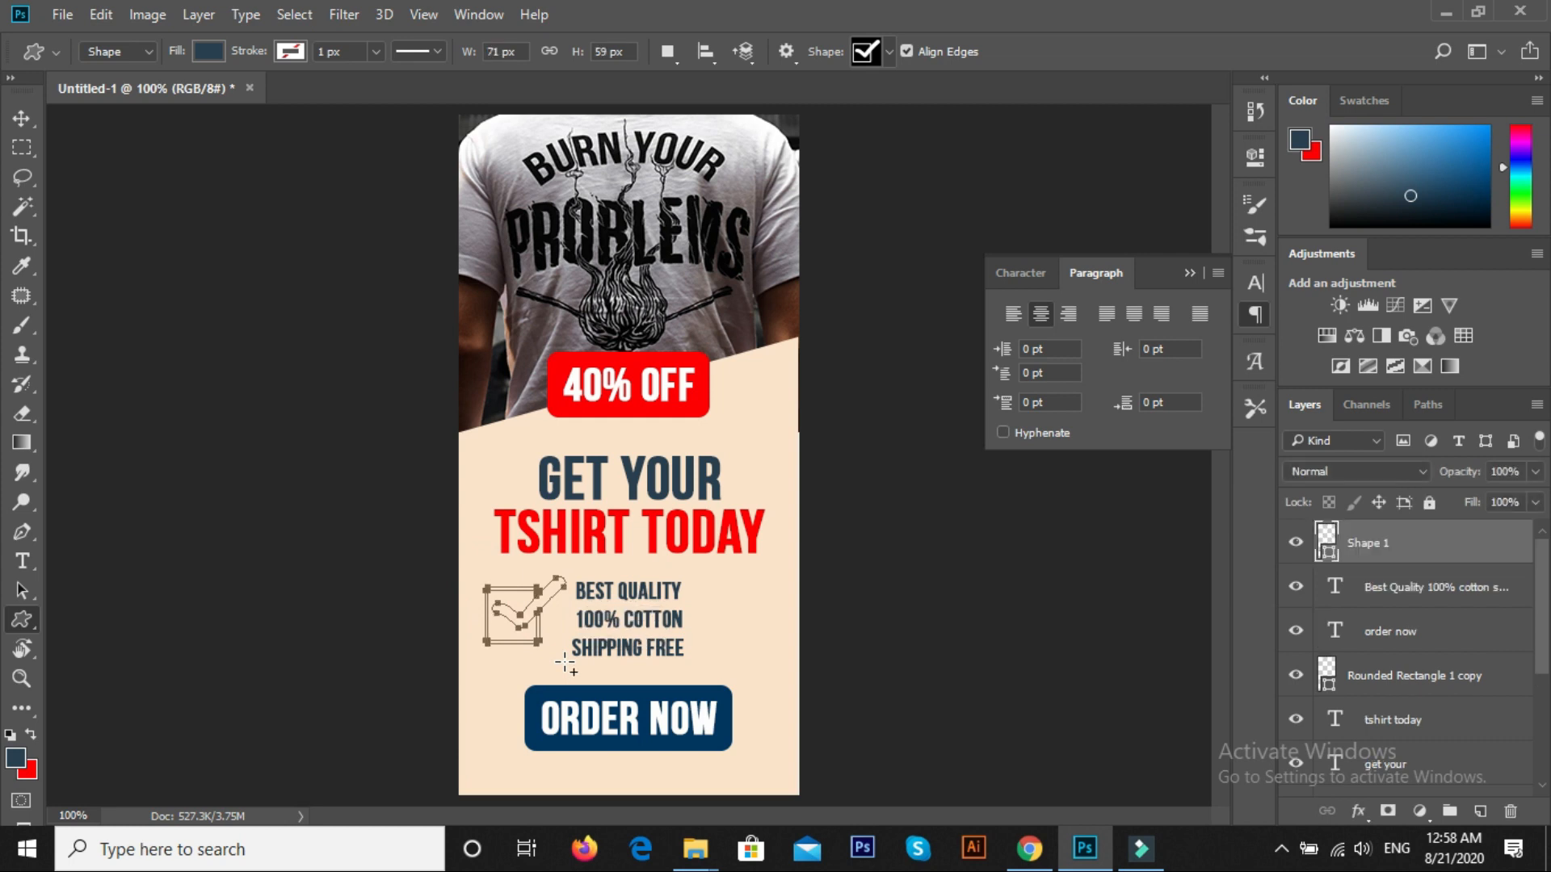
# Step: Add a new layer and fill the checked-box outline on it with the red background color
pyautogui.click(1481, 813)
pyautogui.keyDown('shift'); pyautogui.click(1365, 587); pyautogui.keyUp('shift')
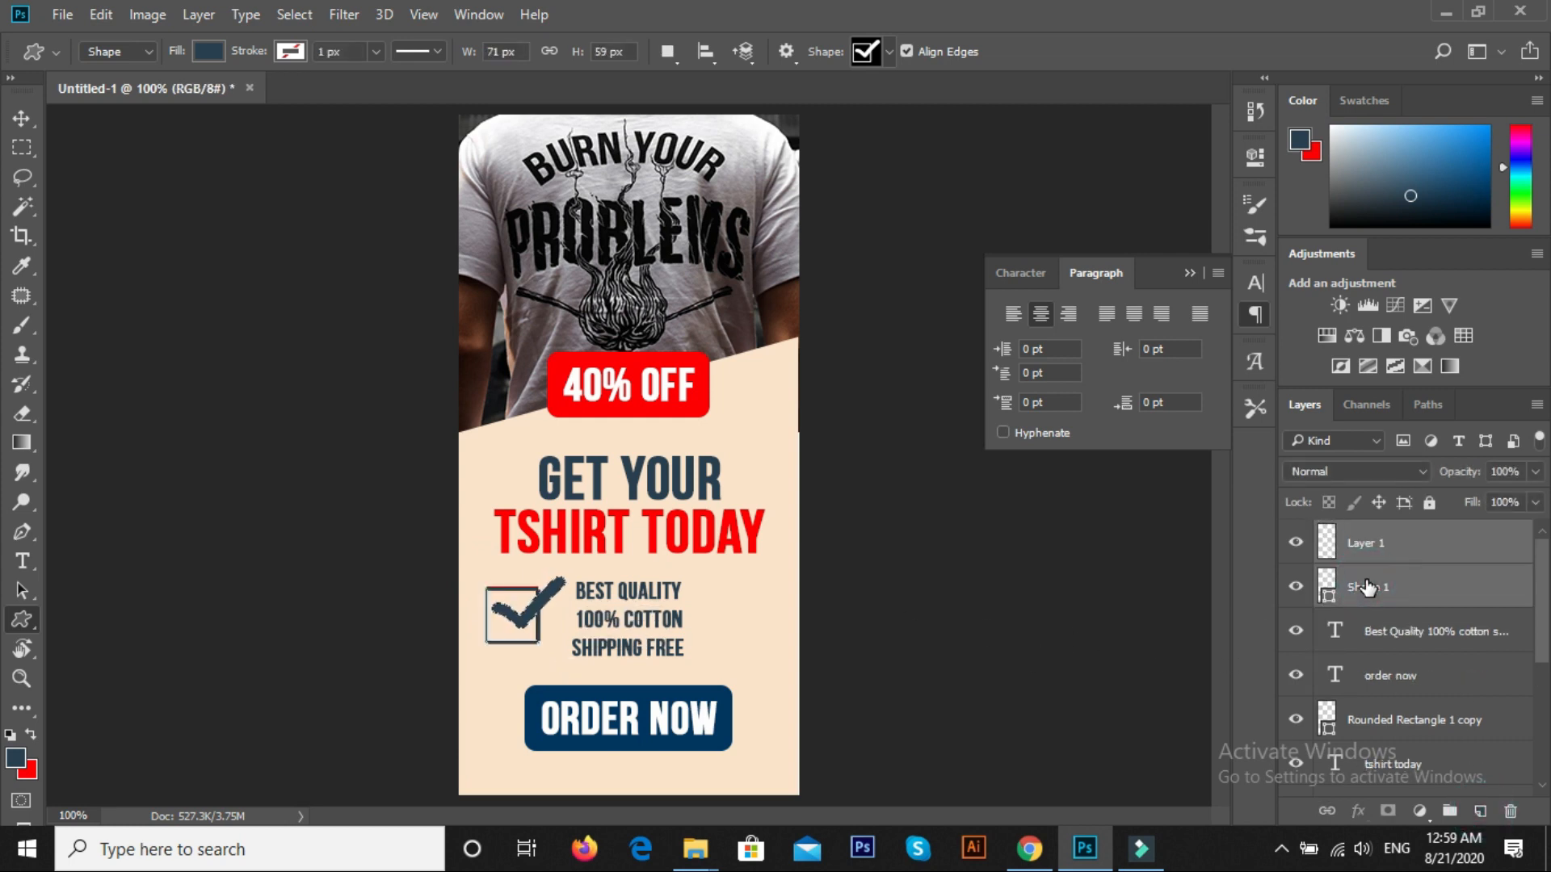
pyautogui.click(1357, 546)
pyautogui.hotkey('ctrl', 'BackSpace')
pyautogui.hotkey('ctrl', 'd')
# Step: Convert the red checked-box layer to a smart object and shrink it to a small bullet beside "BEST QUALITY"
pyautogui.press('v')
pyautogui.rightClick(528, 619)
pyautogui.click(571, 632)
pyautogui.rightClick(534, 609)
pyautogui.click(569, 624)
pyautogui.rightClick(536, 613)
pyautogui.rightClick(1378, 547)
pyautogui.click(995, 394)
pyautogui.hotkey('ctrl', 't')
pyautogui.keyDown('ctrl'); pyautogui.click(568, 630); pyautogui.keyUp('ctrl')
pyautogui.keyDown('ctrl'); pyautogui.click(568, 630); pyautogui.keyUp('ctrl')
pyautogui.moveTo(560, 670); pyautogui.dragTo(560, 499)
pyautogui.press('Return')
# Step: Hide the original Shape 1 layer and rename the red checked-box layer as bullet
pyautogui.click(1296, 588)
pyautogui.rightClick(1396, 539)
pyautogui.click(1466, 544)
pyautogui.doubleClick(1365, 543)
pyautogui.write('bullet')
pyautogui.press('Return')
# Step: Nudge the red checked-box bullet slightly to the right, closer to the "BEST QUALITY" line
pyautogui.press('Right')
pyautogui.press('Right')
pyautogui.press('Right')
pyautogui.press('Right')
pyautogui.press('Right')
pyautogui.press('Right')
pyautogui.press('Right')
pyautogui.press('Right')
# Step: Duplicate the bullet layer and nudge the copy straight down beside the "100% COTTON" line
pyautogui.rightClick(1410, 544)
pyautogui.click(1026, 258)
pyautogui.click(958, 245)
pyautogui.press('Down')
pyautogui.press('Down')
pyautogui.press('Down')
pyautogui.press('Down')
pyautogui.press('Down')
pyautogui.press('Down')
pyautogui.press('Down')
pyautogui.press('Down')
pyautogui.press('Down')
pyautogui.press('Down')
pyautogui.press('Down')
pyautogui.press('Down')
pyautogui.press('Down')
pyautogui.press('Down')
pyautogui.press('Down')
pyautogui.press('Down')
pyautogui.press('Down')
pyautogui.press('Down')
pyautogui.press('Down')
pyautogui.press('Down')
pyautogui.press('Down')
pyautogui.press('Down')
pyautogui.press('Down')
pyautogui.press('Down')
pyautogui.press('Down')
pyautogui.press('Down')
pyautogui.press('Down')
pyautogui.press('Down')
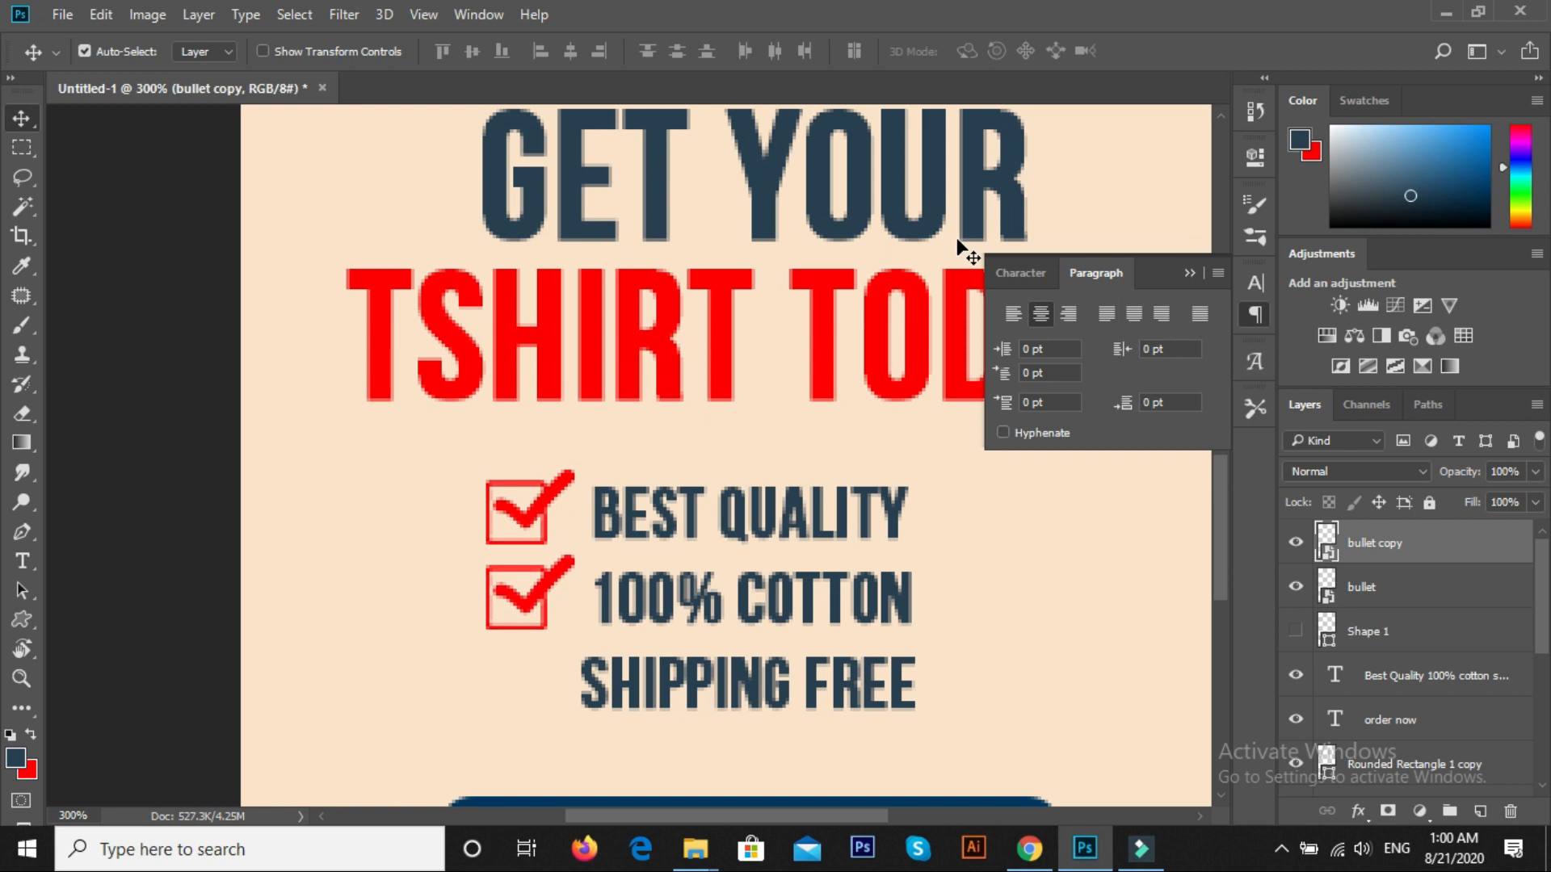
# Step: Duplicate the second bullet as bullet copy 2 and nudge it straight down beside the "SHIPPING FREE" line
pyautogui.rightClick(961, 248)
pyautogui.click(997, 158)
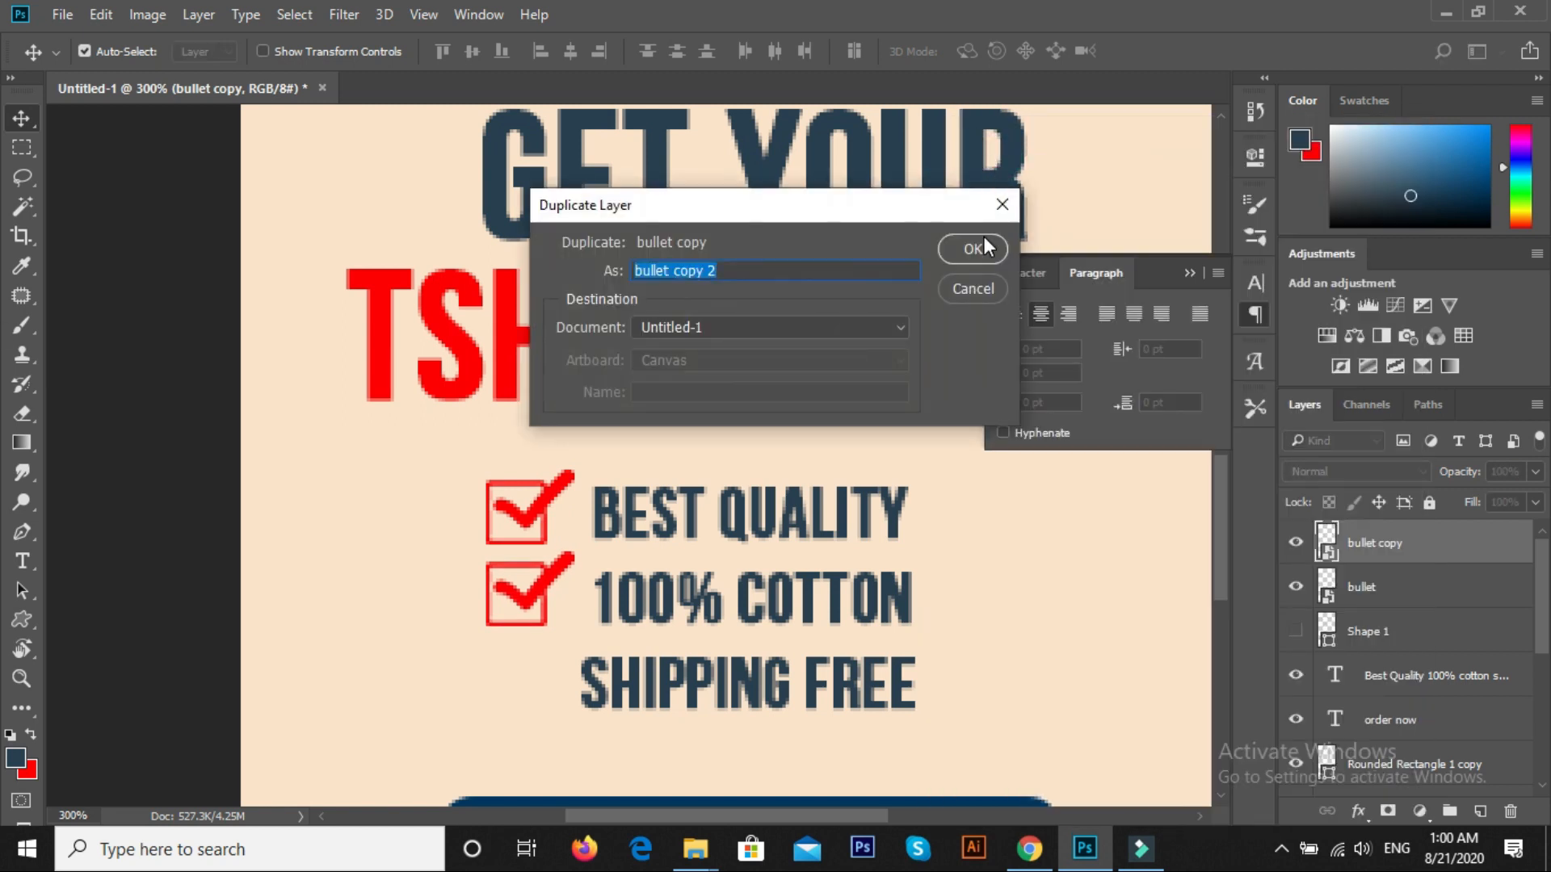
pyautogui.click(981, 250)
pyautogui.press('Down')
pyautogui.press('Down')
pyautogui.press('Down')
pyautogui.press('Down')
pyautogui.press('Down')
pyautogui.press('Down')
pyautogui.press('Down')
pyautogui.press('Down')
pyautogui.press('Down')
pyautogui.press('Down')
pyautogui.press('Down')
pyautogui.press('Down')
pyautogui.press('Down')
pyautogui.press('Down')
pyautogui.press('Down')
pyautogui.press('Down')
pyautogui.press('Down')
pyautogui.press('Down')
pyautogui.press('Down')
pyautogui.press('Down')
pyautogui.scroll(-3, 693, 464)
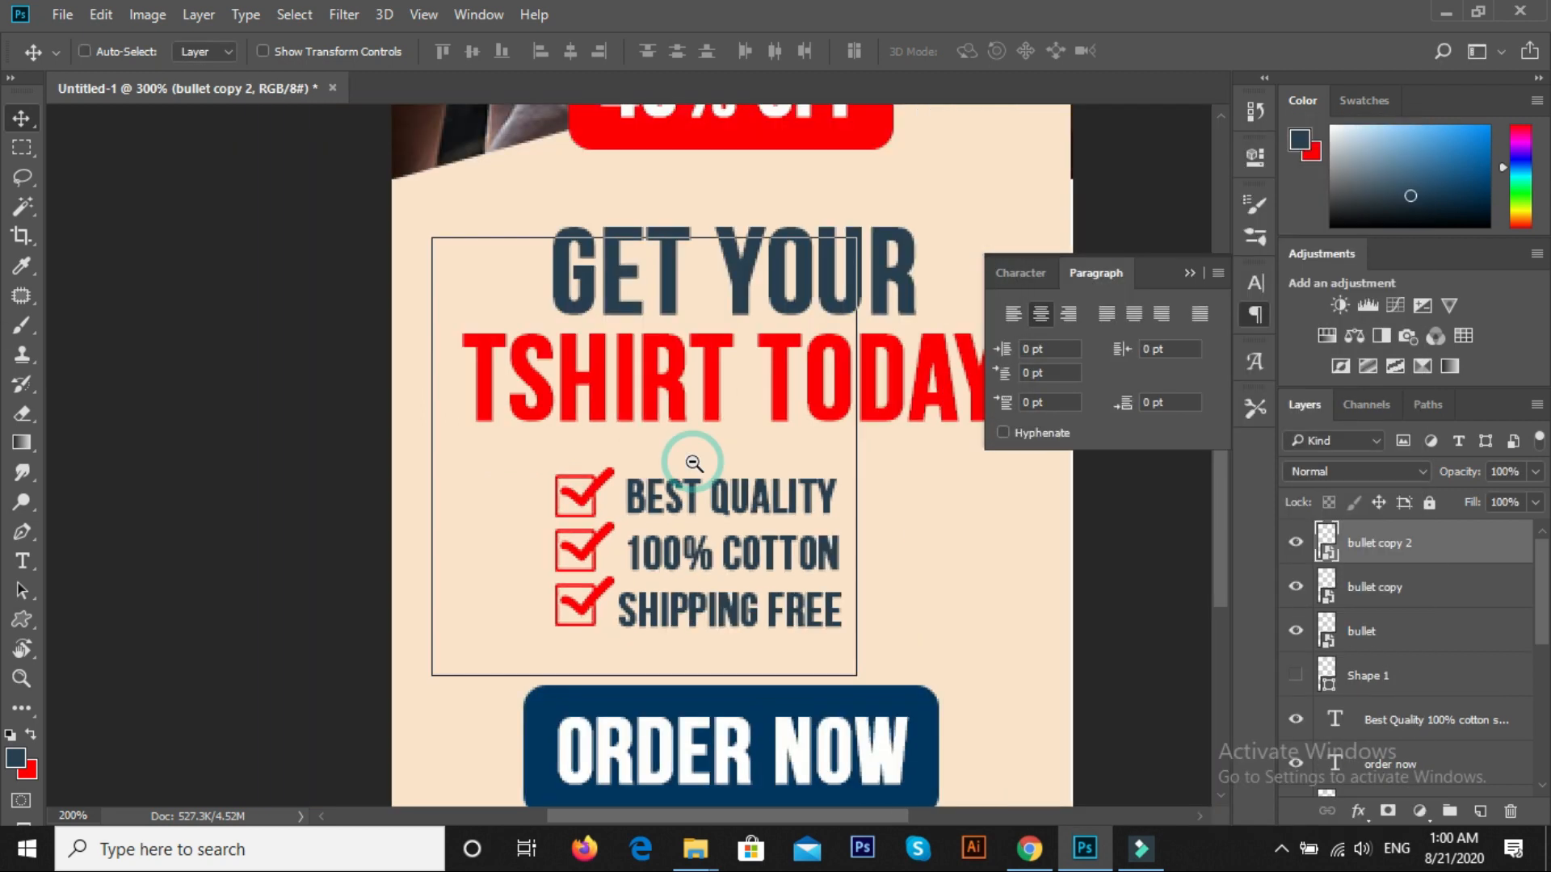
# Step: Move the three checked-box bullets and the feature text together slightly right and down so they sit centred beneath the heading
pyautogui.scroll(1, 651, 572)
pyautogui.keyDown('ctrl'); pyautogui.click(1385, 587); pyautogui.keyUp('ctrl')
pyautogui.keyDown('ctrl'); pyautogui.click(1390, 630); pyautogui.keyUp('ctrl')
pyautogui.scroll(-3, 1544, 618)
pyautogui.keyDown('ctrl'); pyautogui.click(1422, 537); pyautogui.keyUp('ctrl')
pyautogui.hotkey('ctrl', 't')
pyautogui.press('Right')
pyautogui.press('Right')
pyautogui.press('Right')
pyautogui.press('Right')
pyautogui.press('Right')
pyautogui.press('Right')
pyautogui.press('Right')
pyautogui.press('Right')
pyautogui.press('Right')
pyautogui.press('Right')
pyautogui.press('Right')
pyautogui.press('Down')
pyautogui.press('Down')
pyautogui.press('Down')
pyautogui.press('Down')
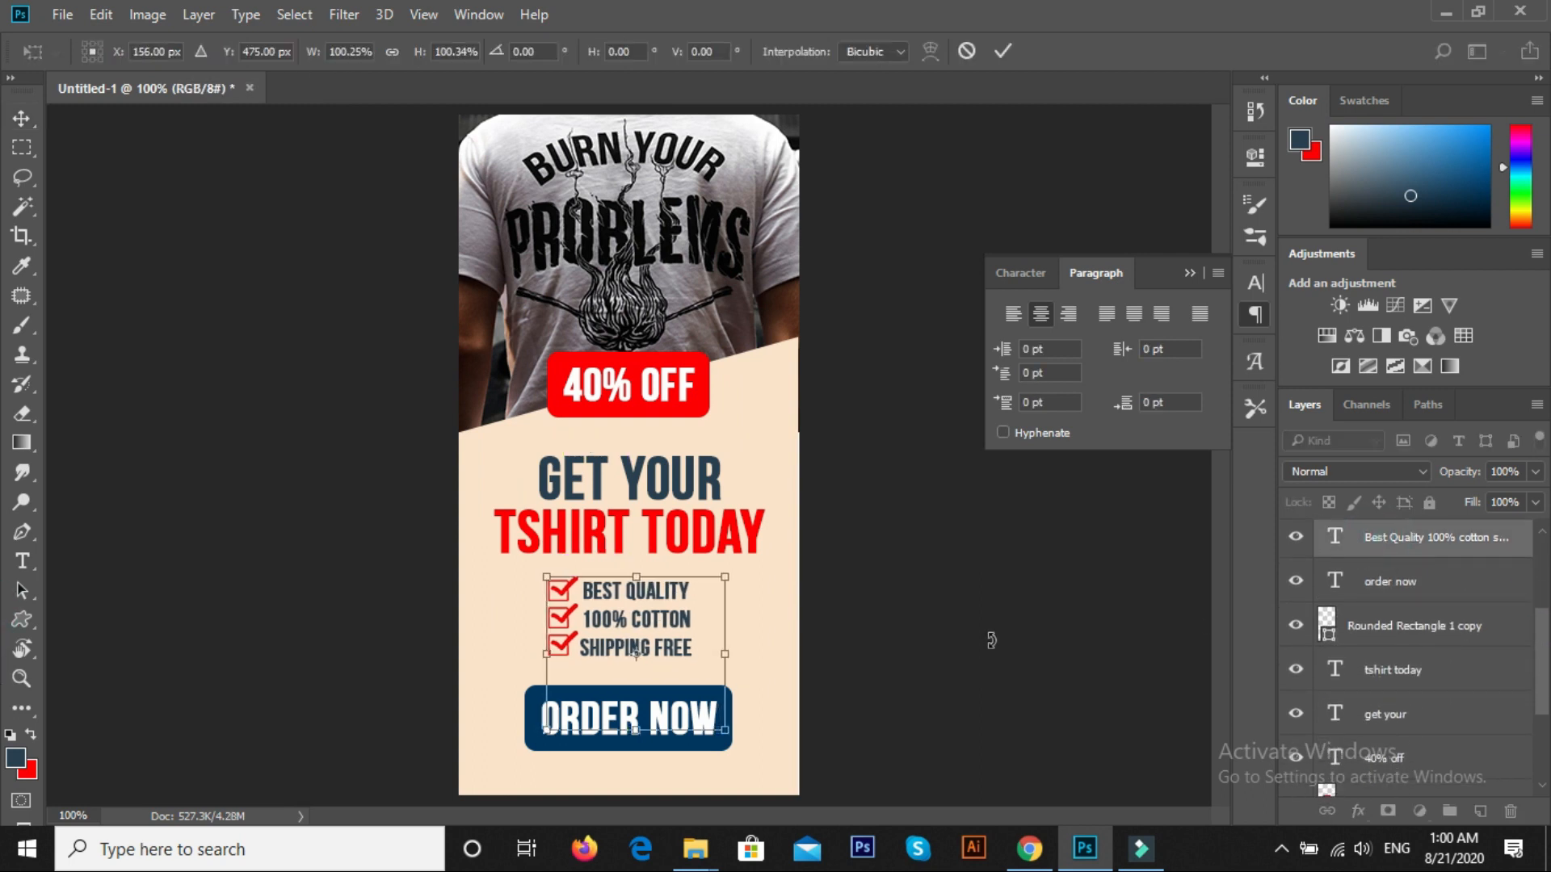
pyautogui.press('Return')
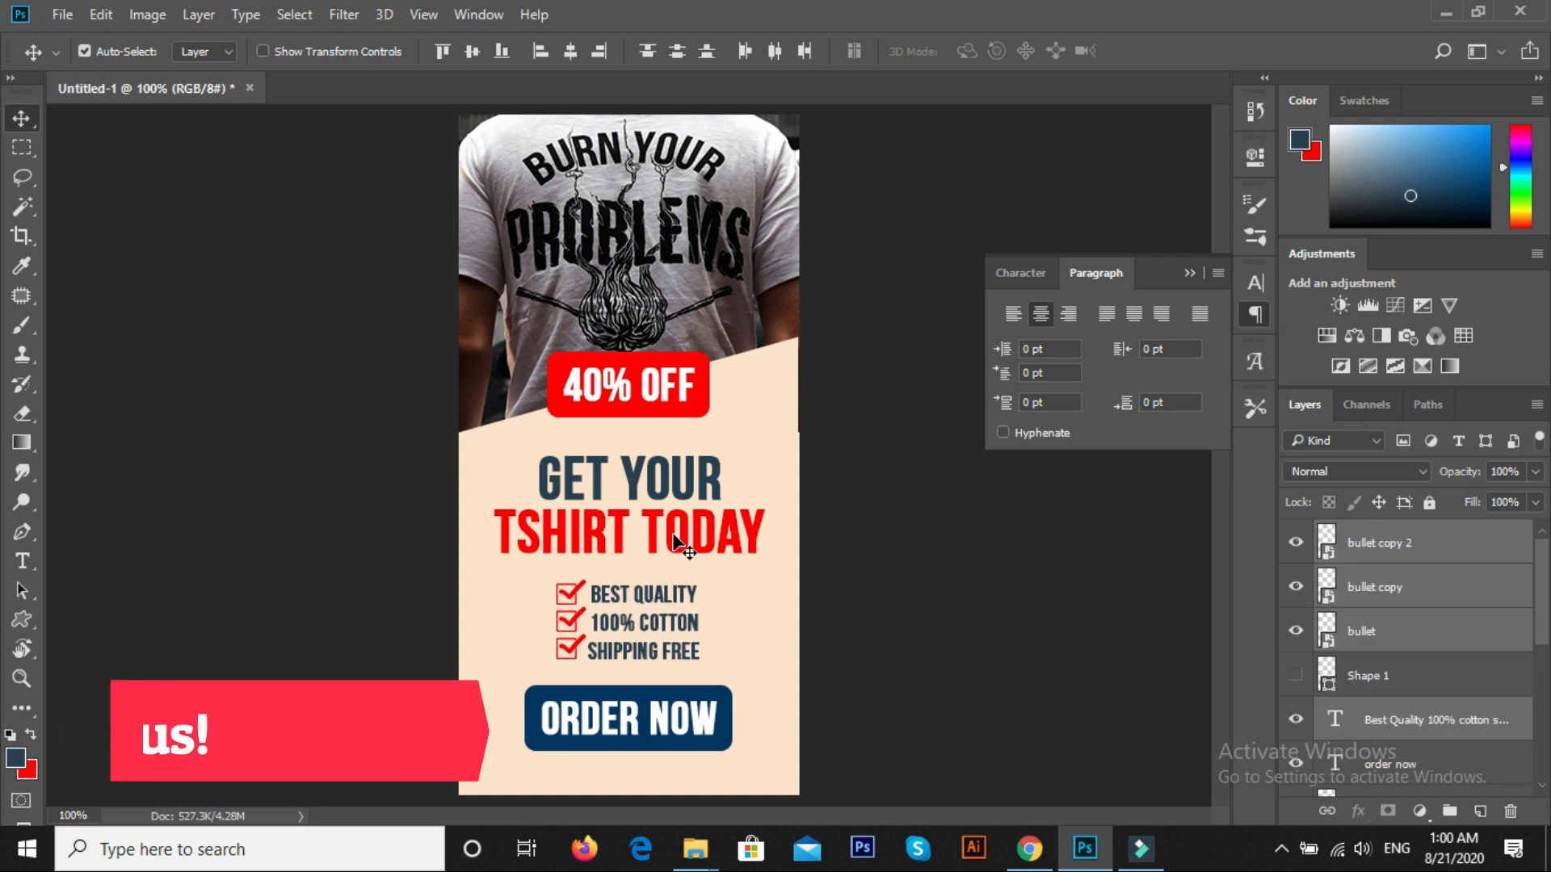
# Step: Deselect the bullet and feature text layers by choosing the empty area beside the banner
pyautogui.rightClick(669, 723)
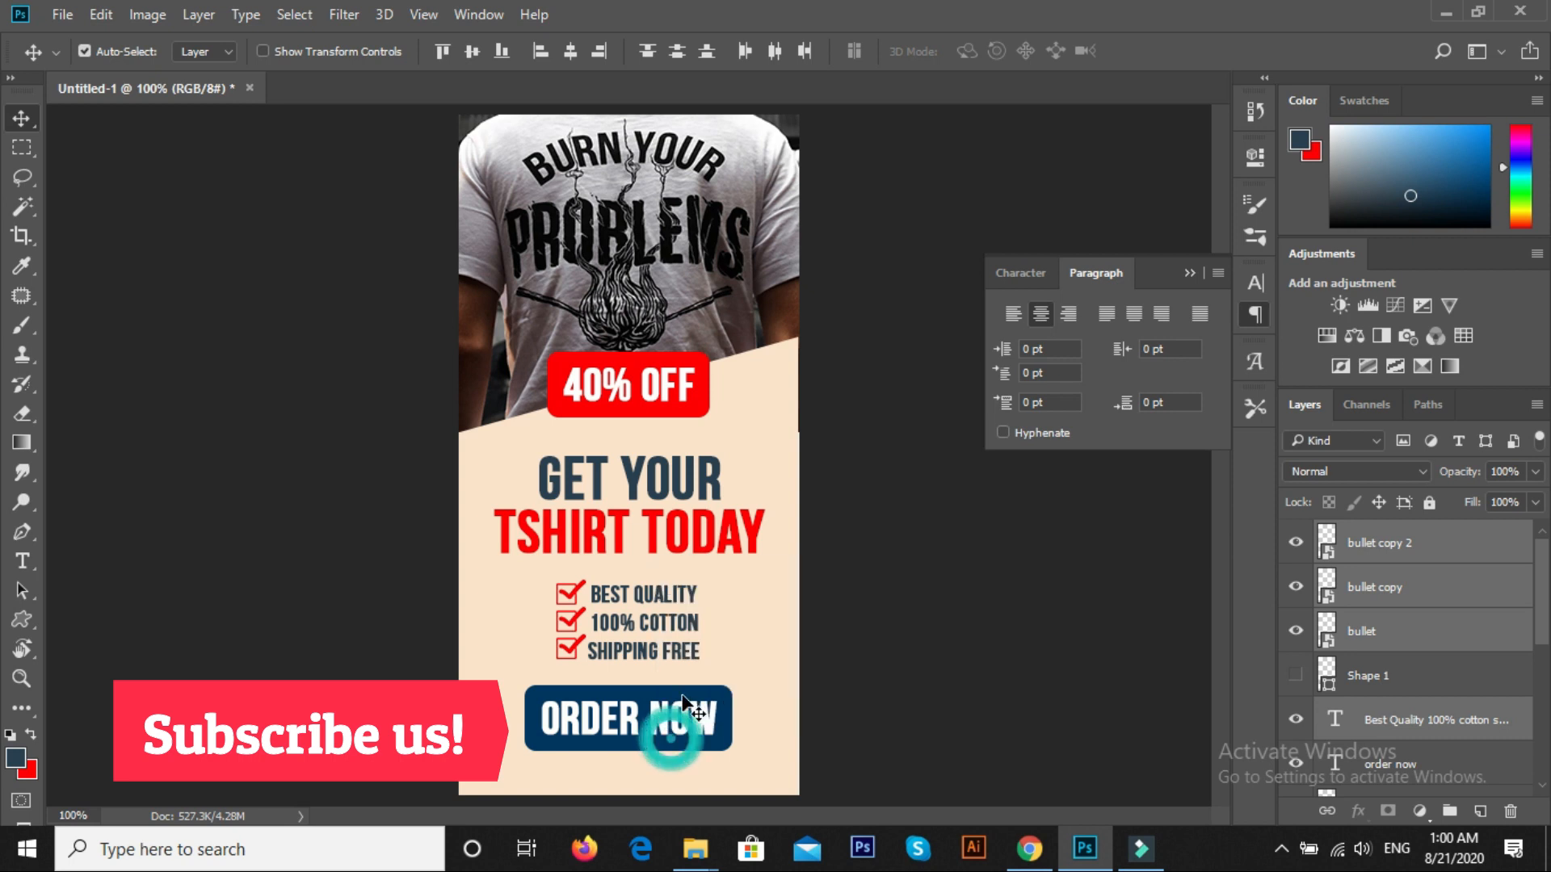
pyautogui.click(610, 389)
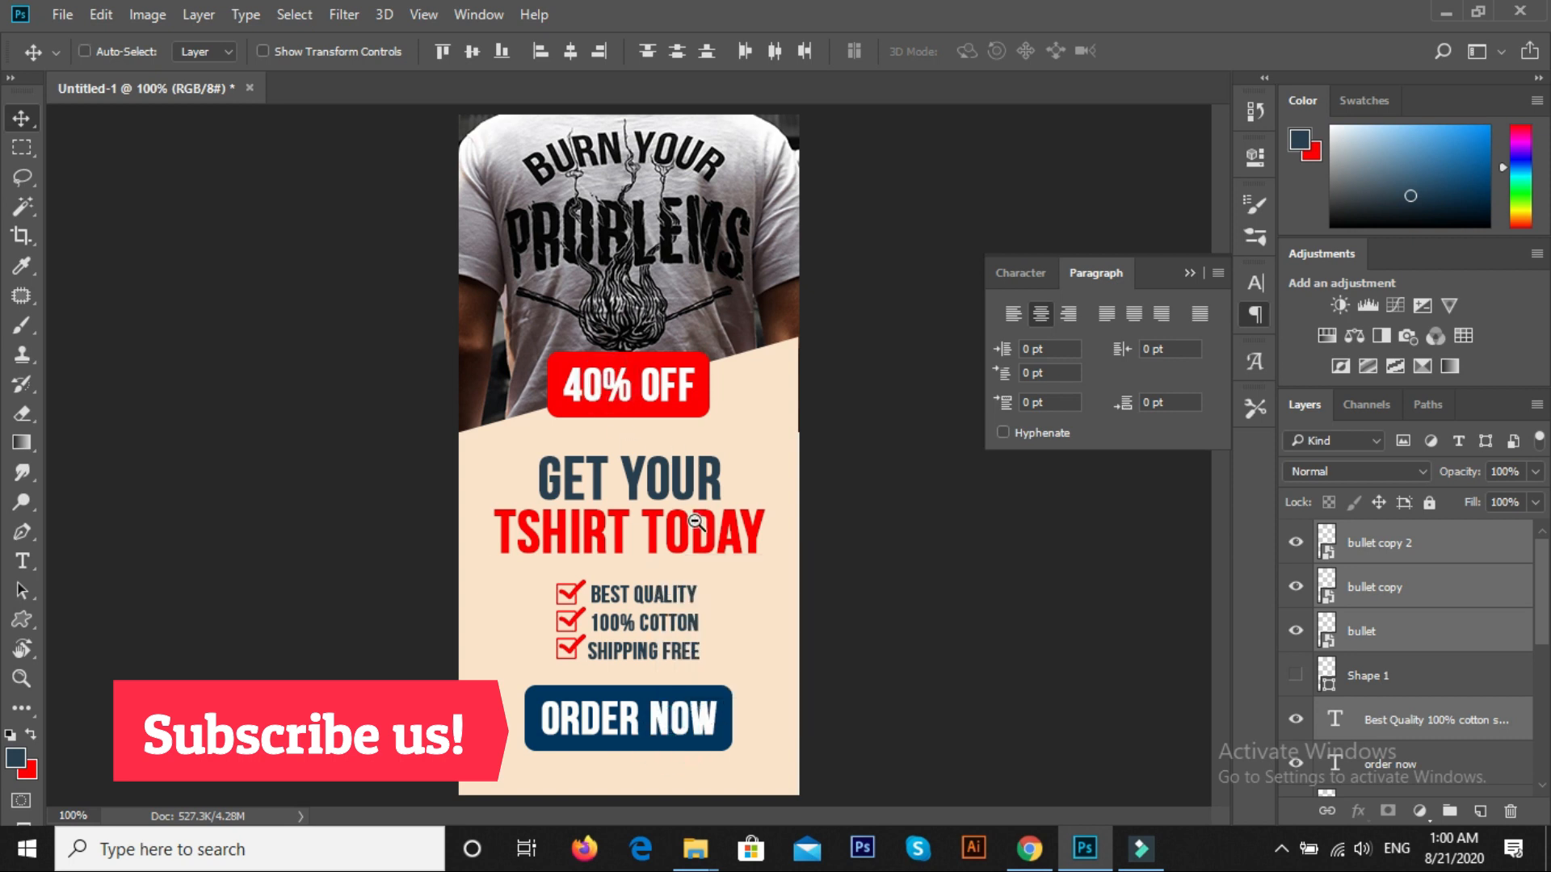
pyautogui.click(851, 540)
pyautogui.scroll(1, 851, 539)
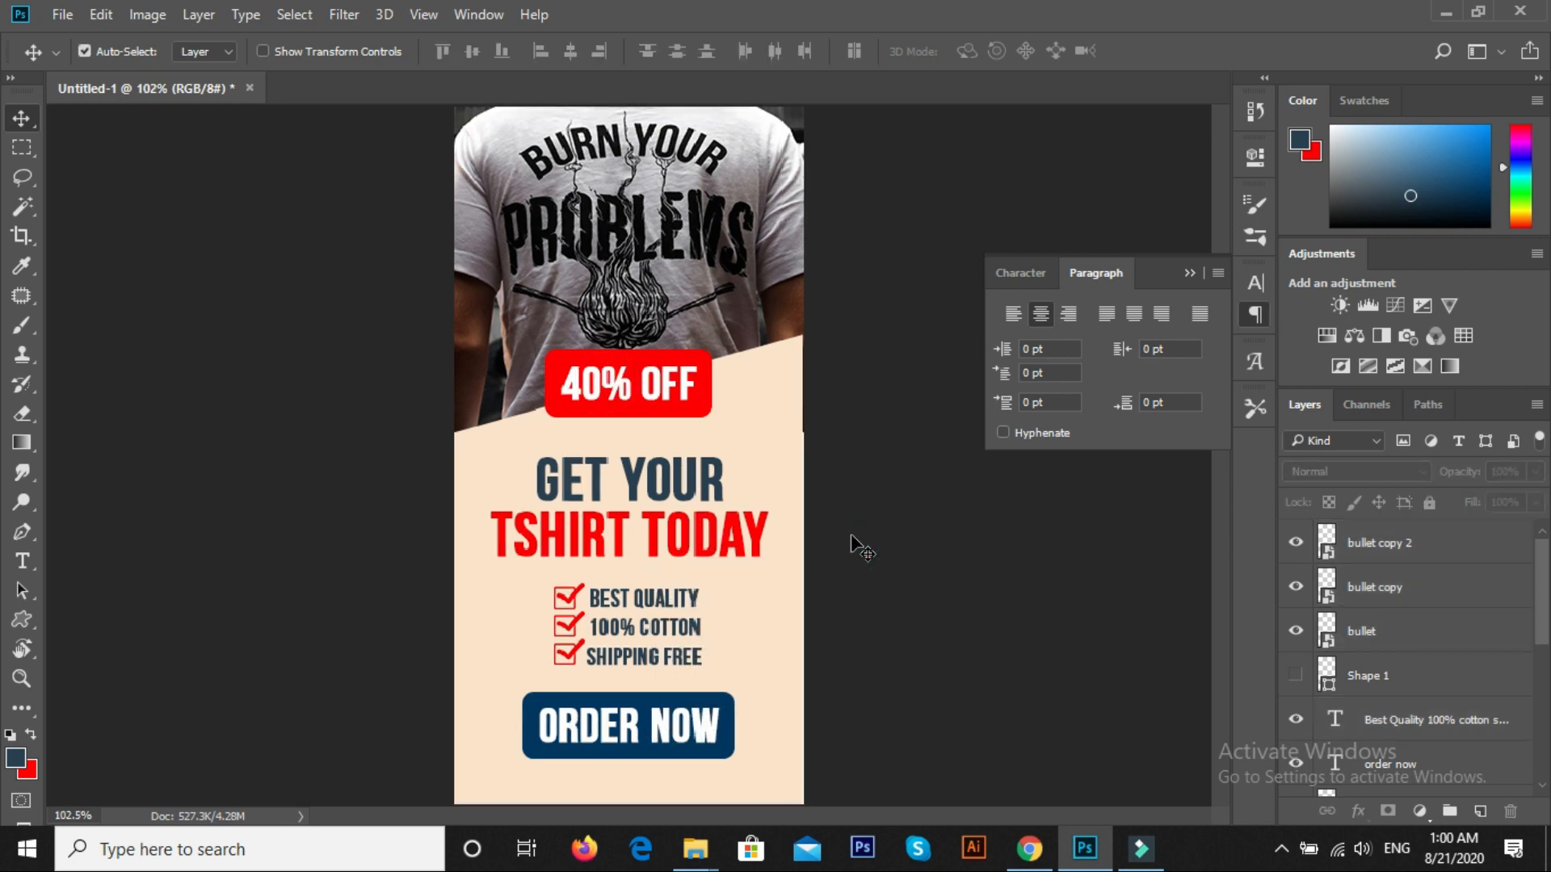
# Step: Run a quick export of the finished banner as PNG
pyautogui.click(62, 14)
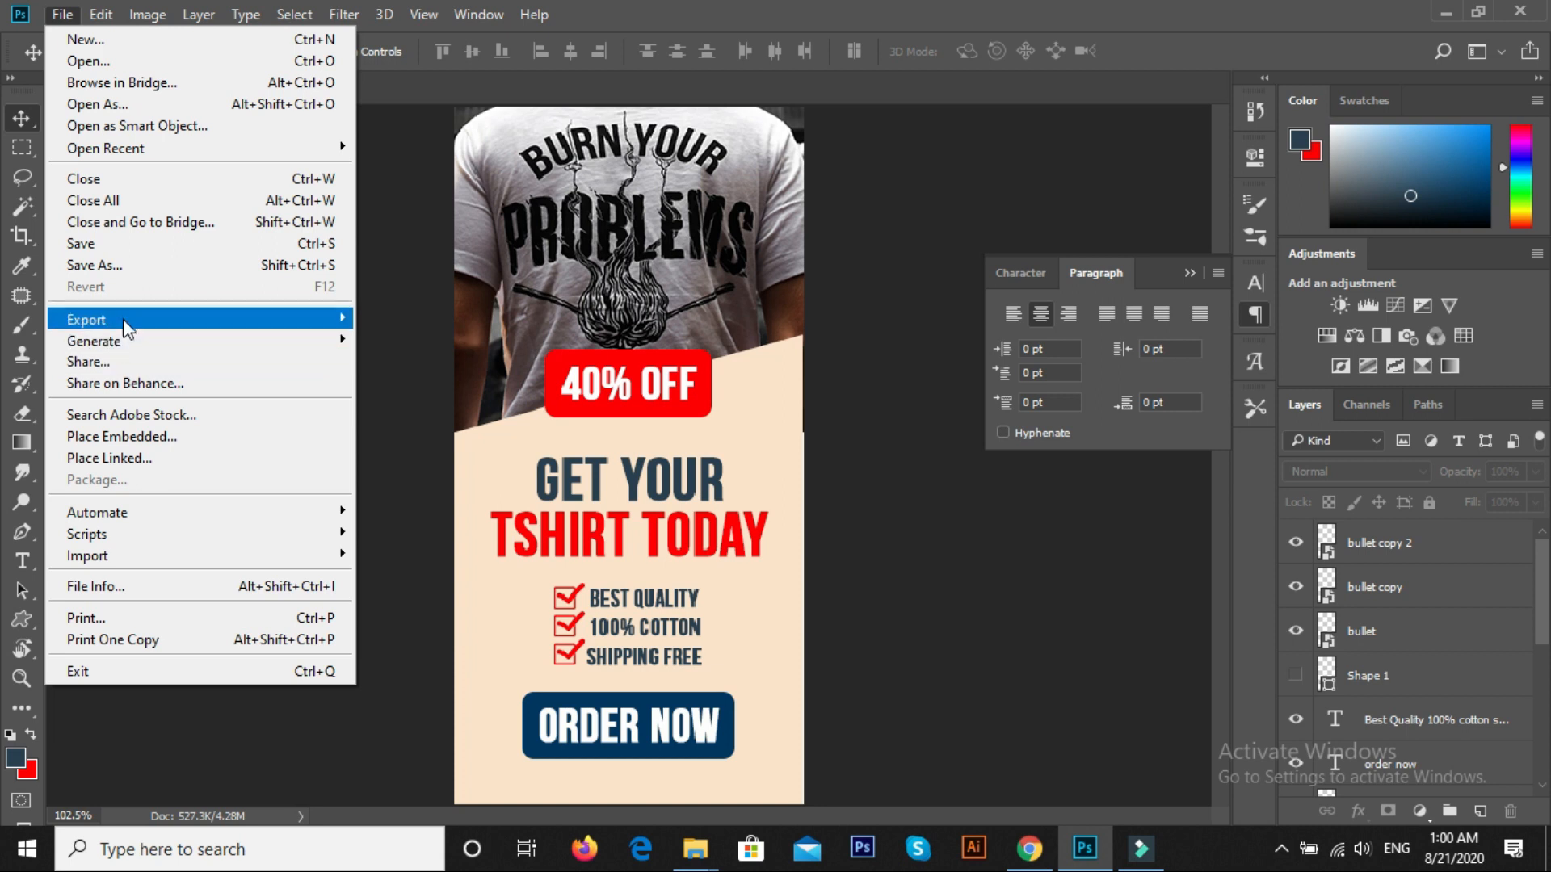
pyautogui.moveTo(124, 318)
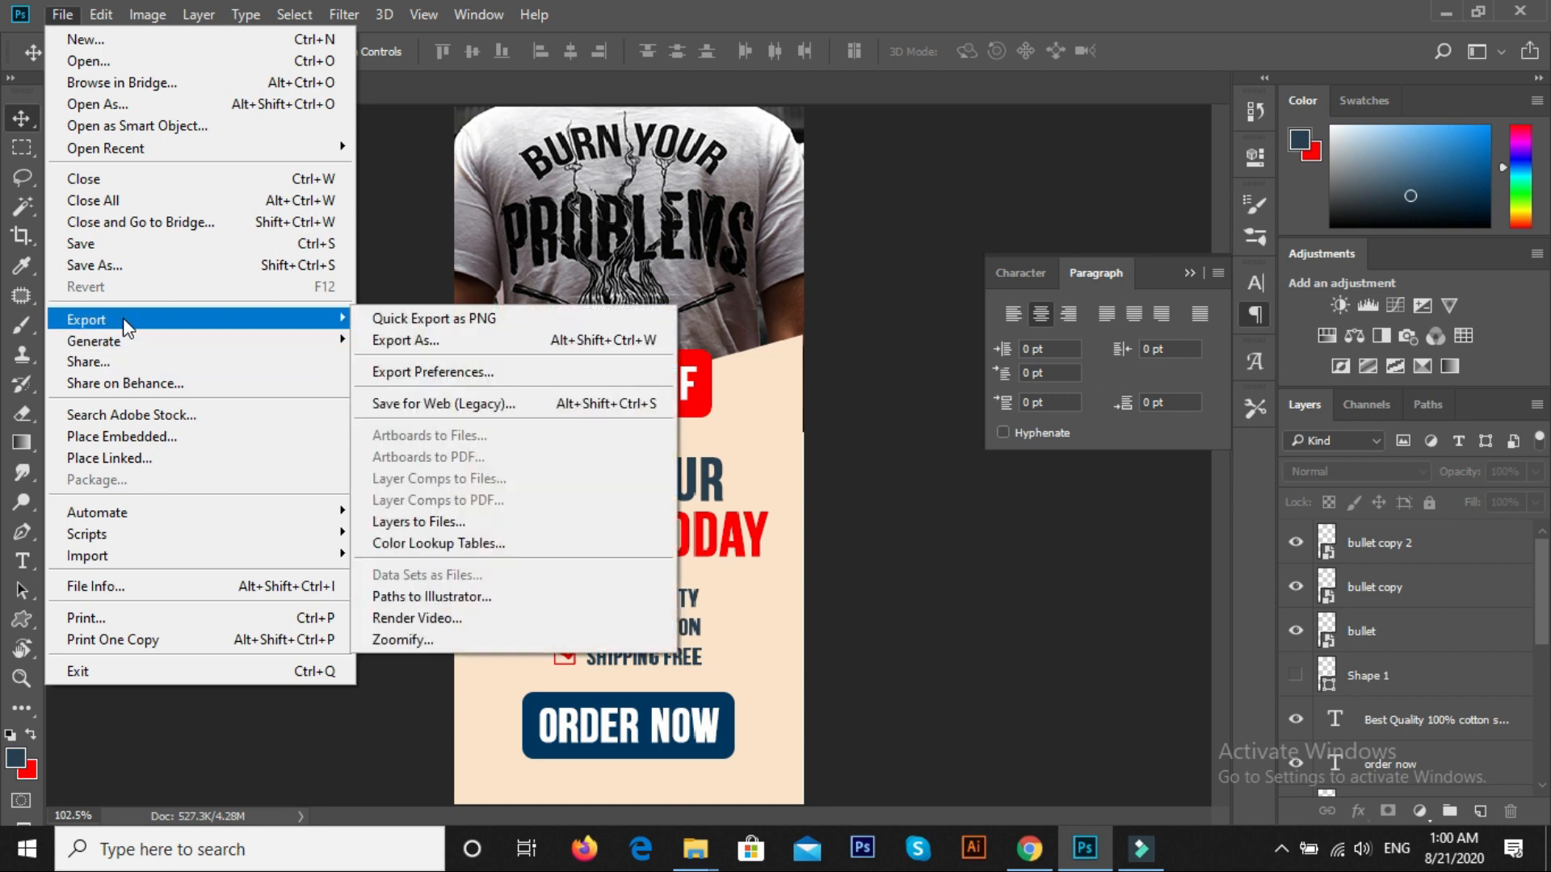
pyautogui.click(453, 317)
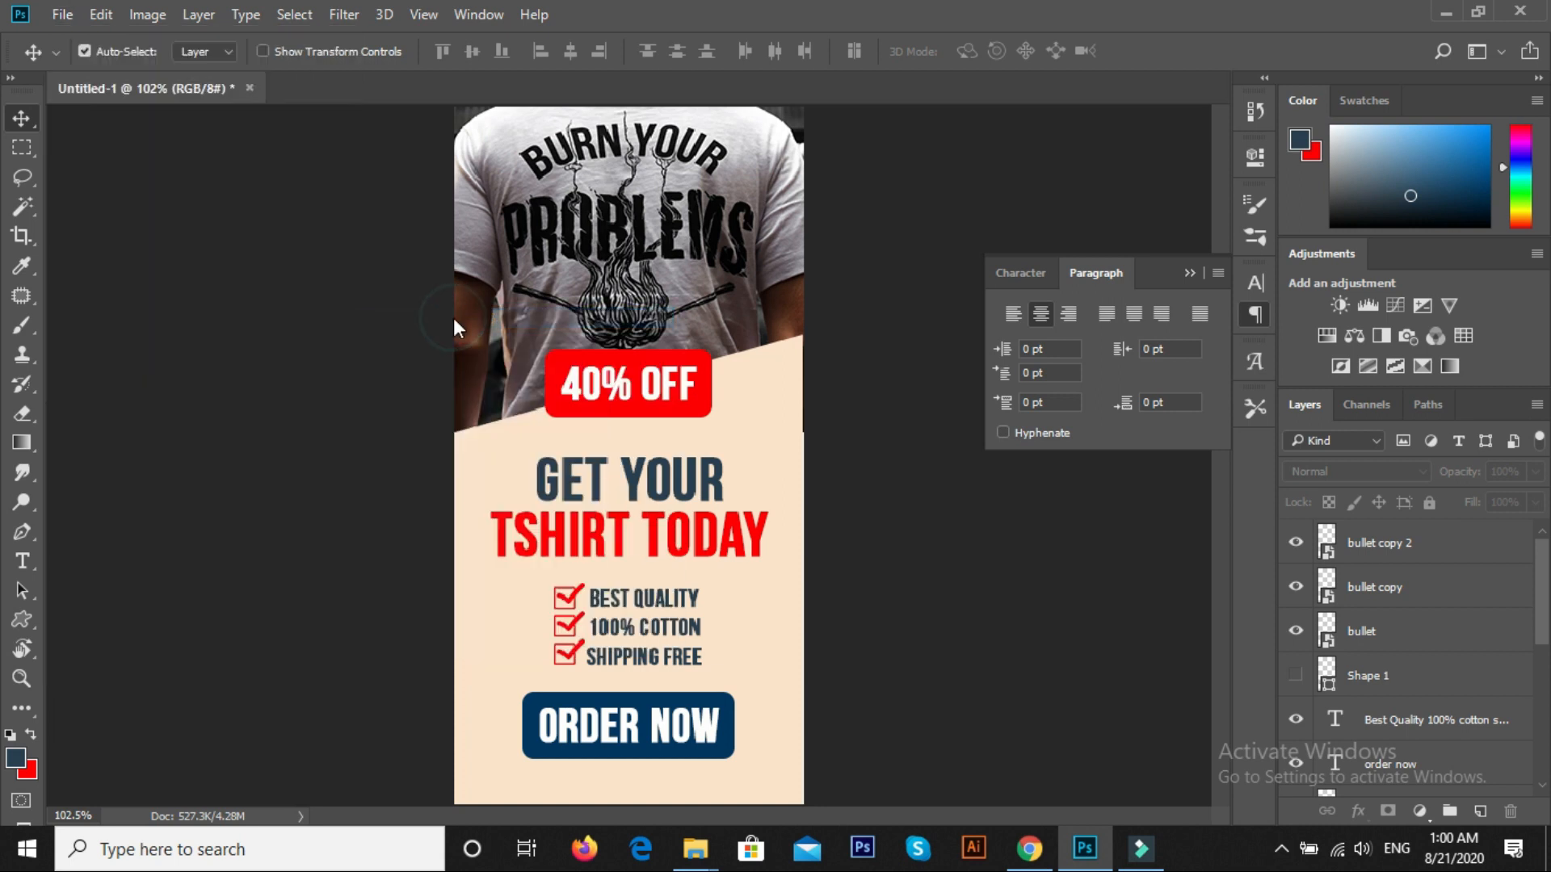
pyautogui.click(1148, 643)
pyautogui.hotkey('ctrl', '1')
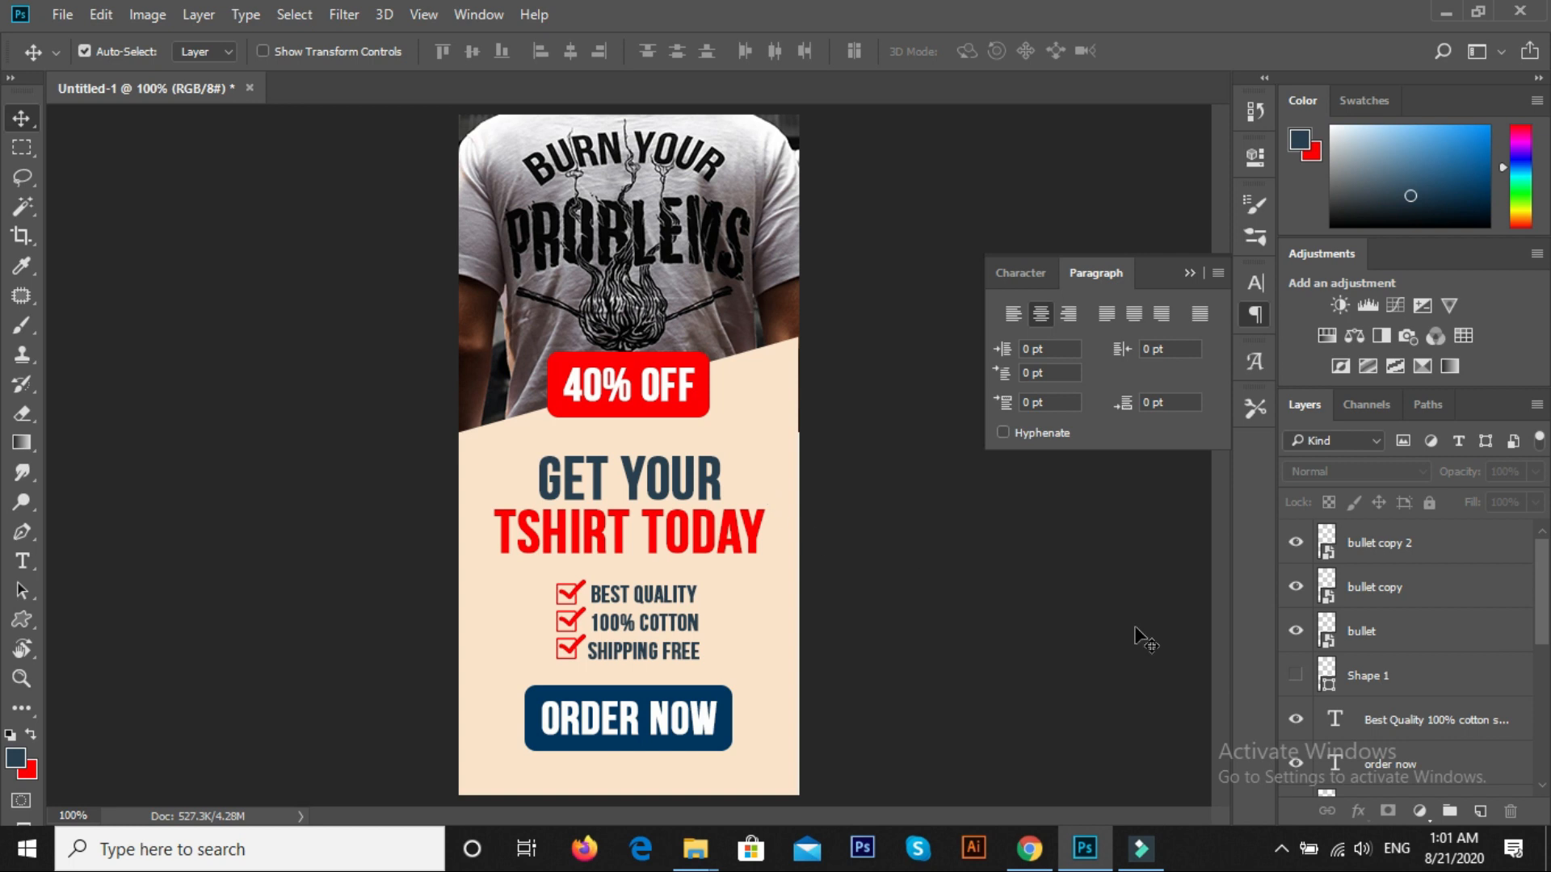